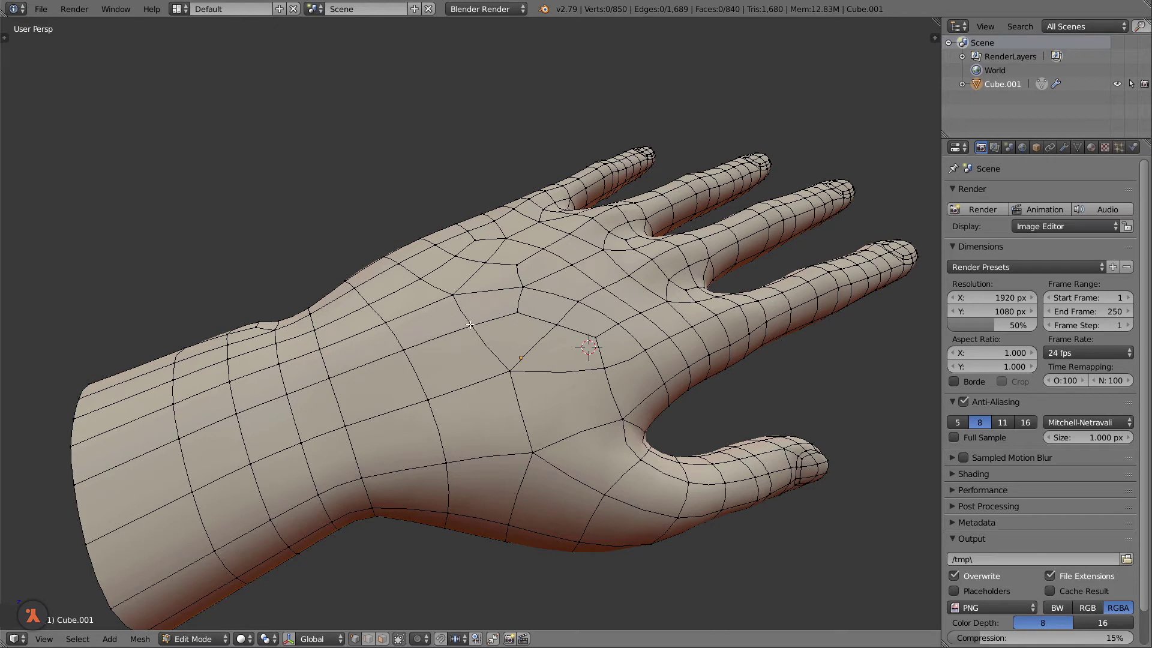
- Test-move a hand-back vertex into a spike, then cancel and undo it
{"action": "right_click", "coordinate": [472, 325]}
{"action": "key", "text": "g"}
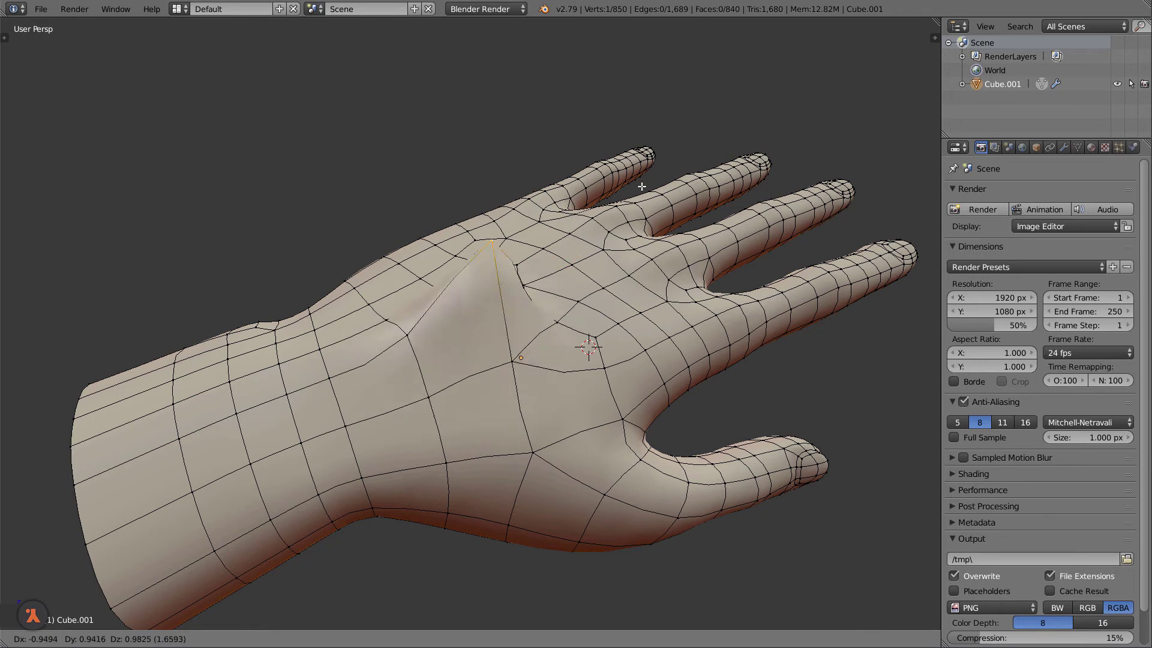
{"action": "key", "text": "Escape"}
{"action": "key", "text": "g"}
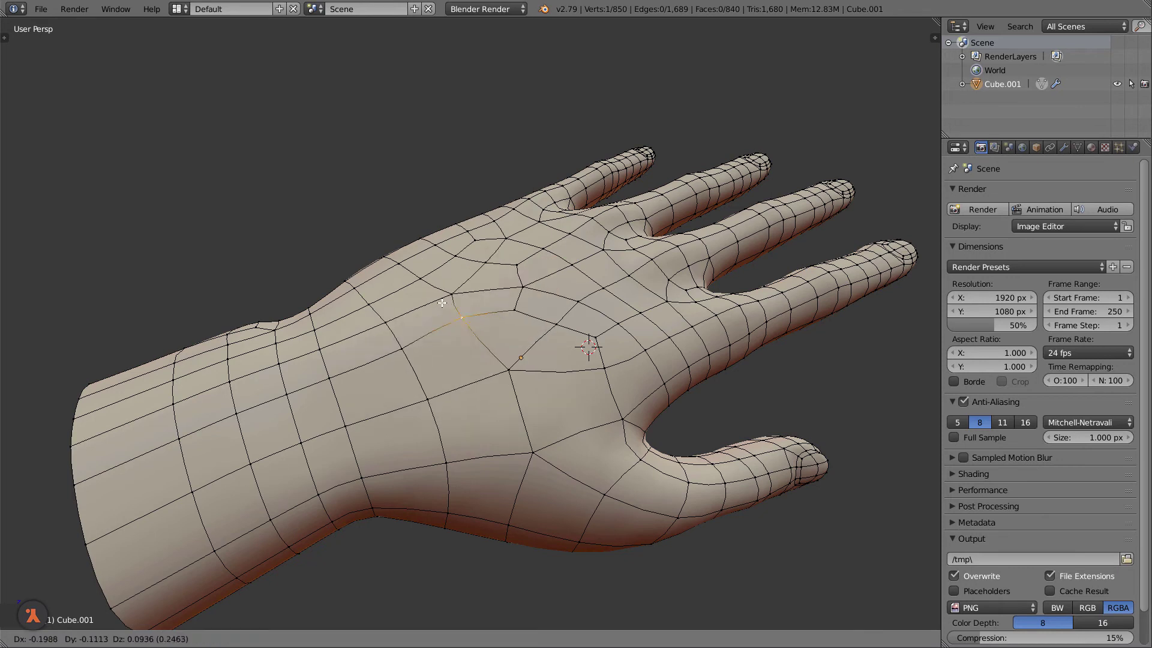
{"action": "left_click", "coordinate": [360, 154]}
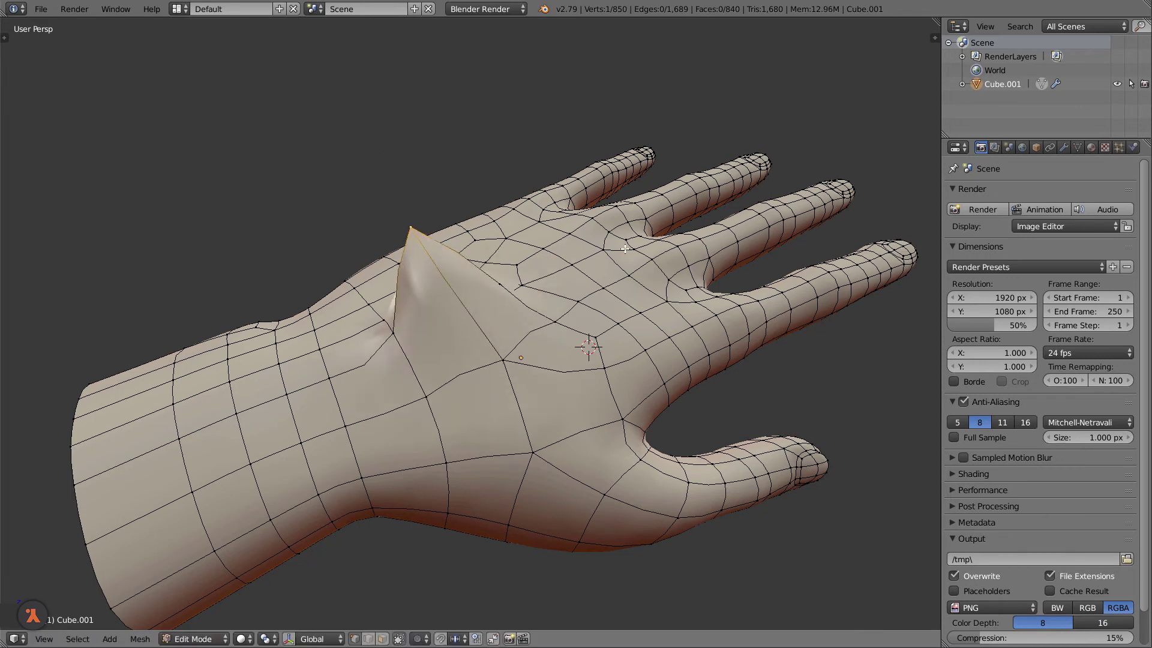
{"action": "key", "text": "ctrl+z"}
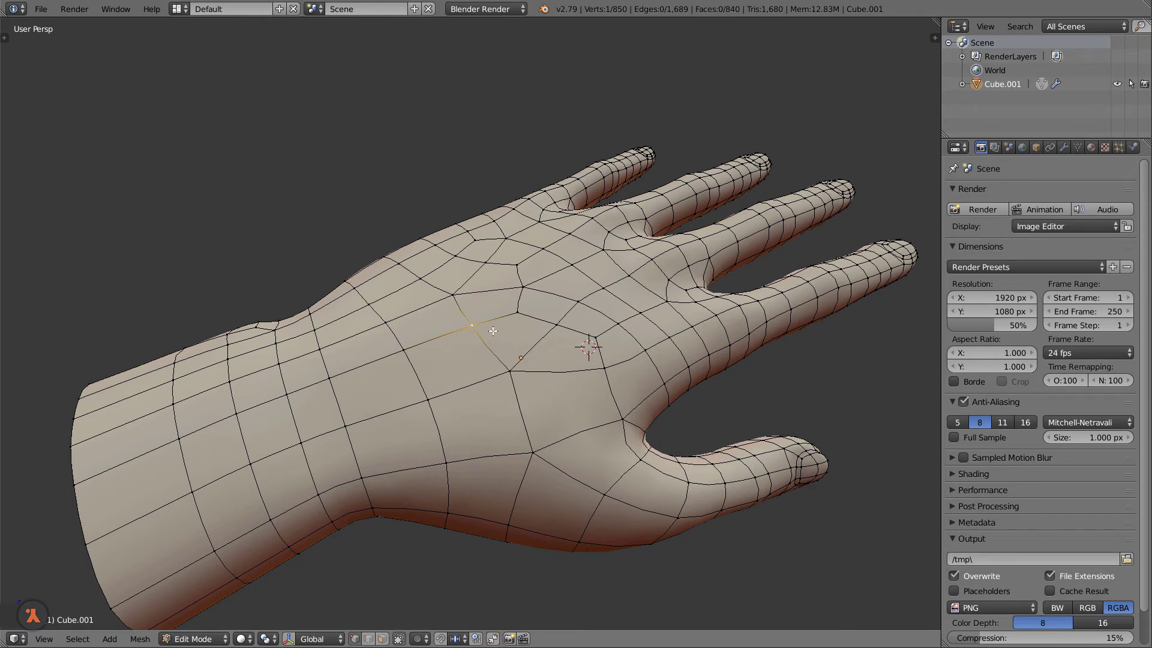
- Switch to Top Orthographic view and cancel a trial vertex move
{"action": "key", "text": "KP_7"}
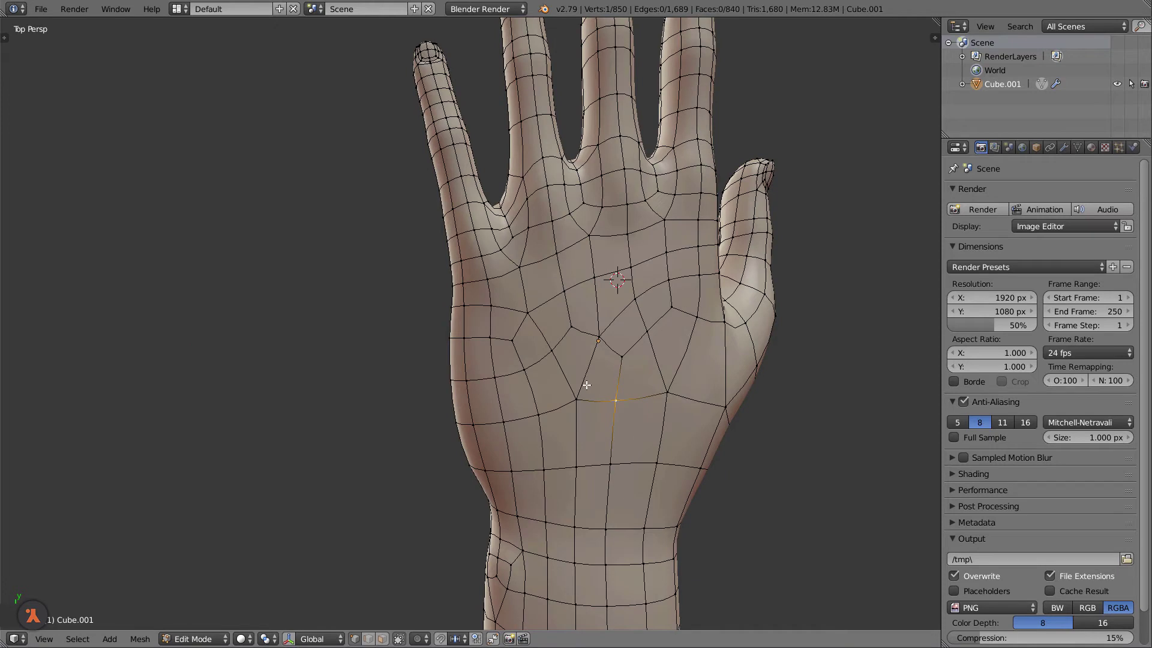
{"action": "key", "text": "KP_5"}
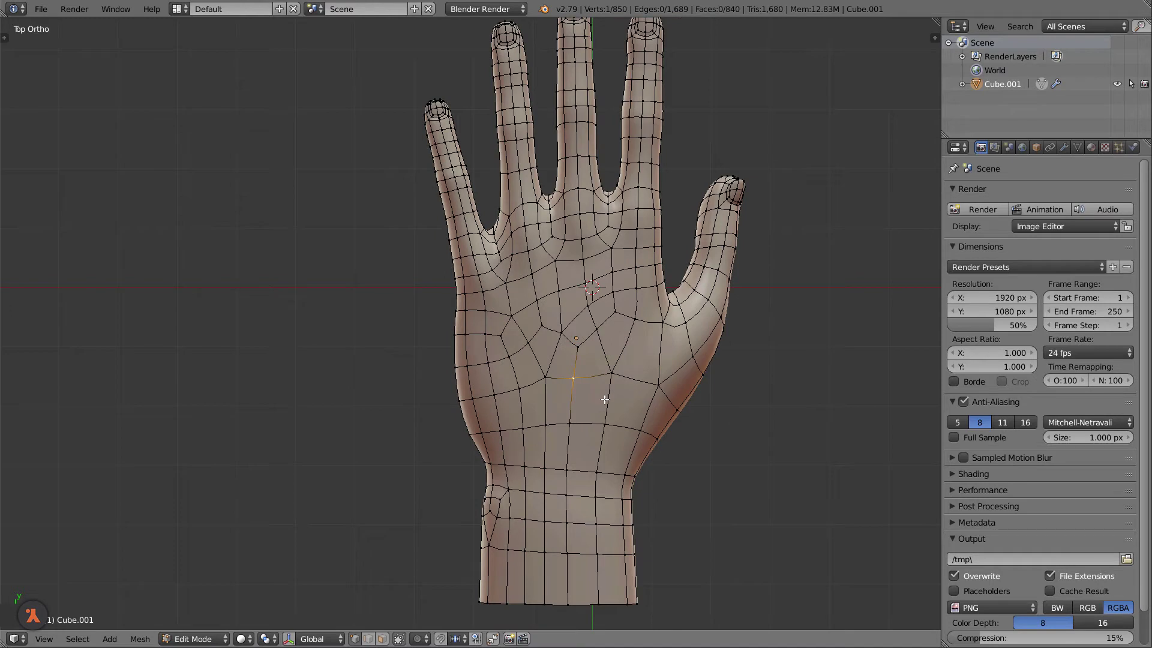
{"action": "key", "text": "g"}
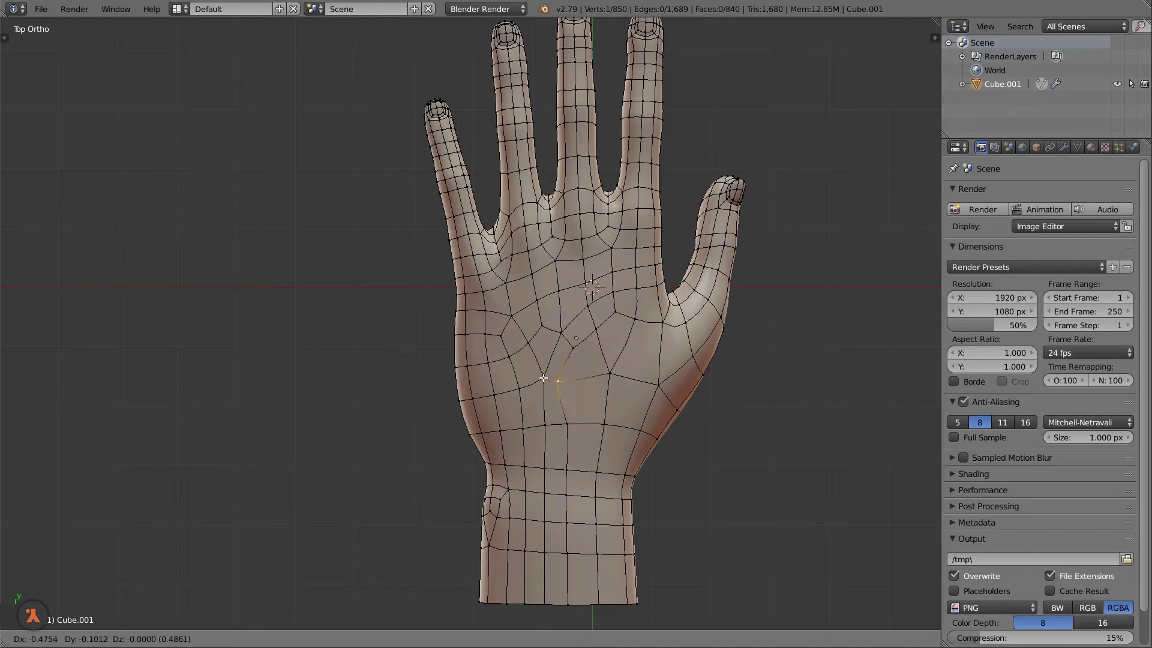
{"action": "right_click", "coordinate": [586, 384]}
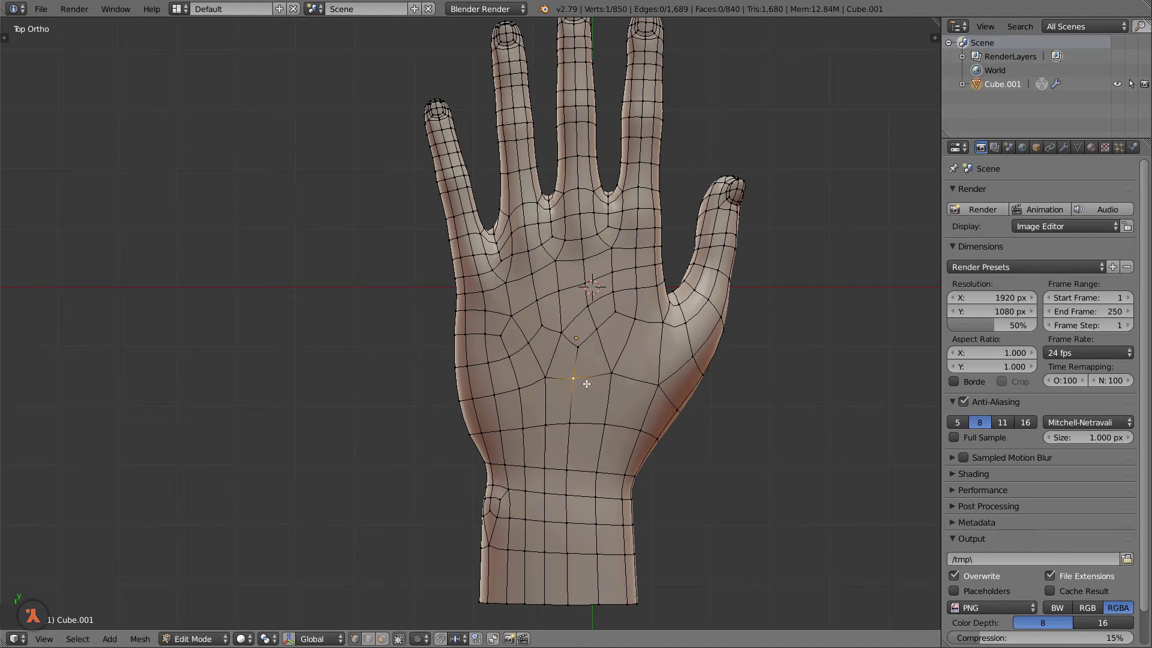
{"action": "key", "text": "ctrl+Tab"}
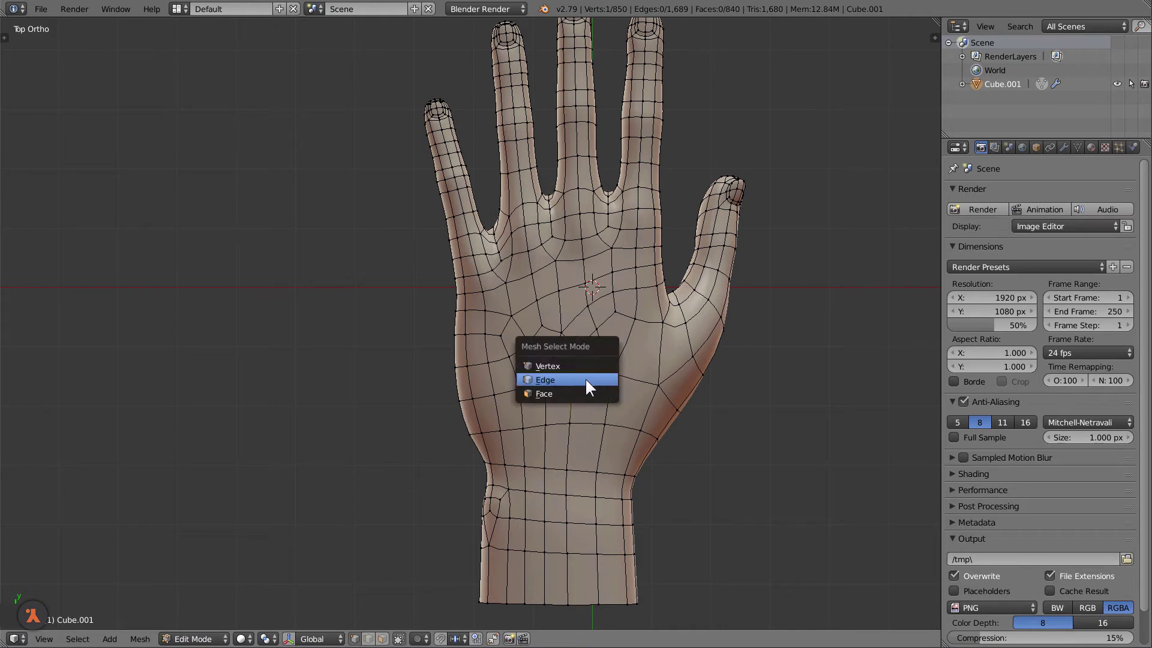
- In edge mode, preview a loop cut across the hand and cancel it
{"action": "left_click", "coordinate": [585, 378]}
{"action": "key", "text": "ctrl+r"}
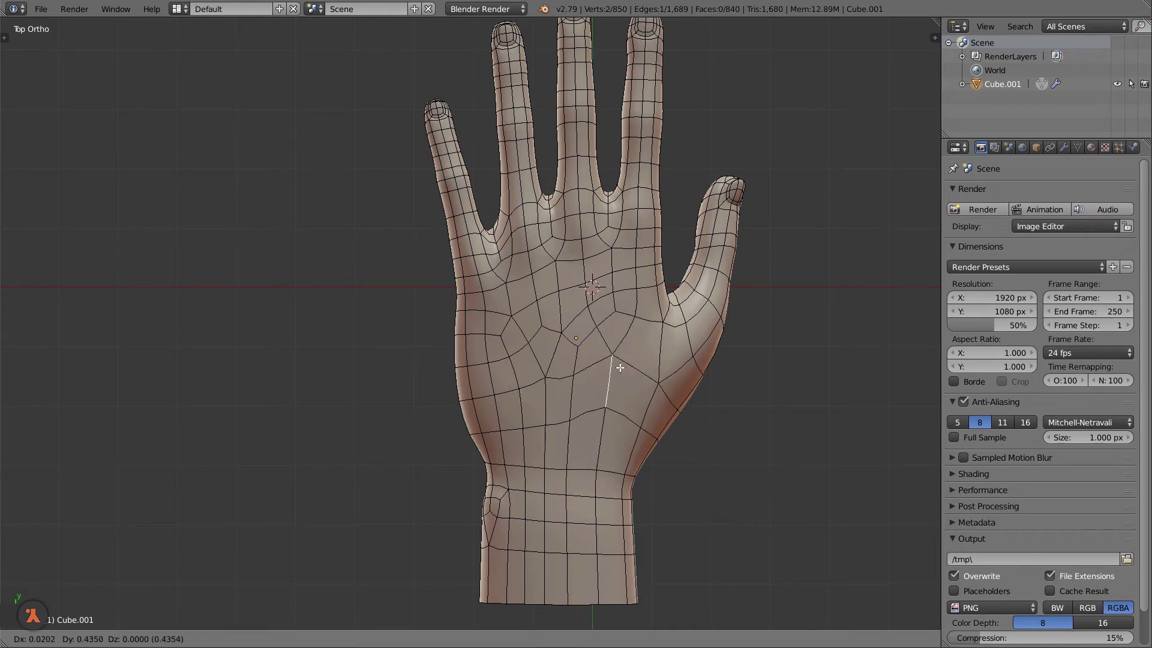
{"action": "right_click", "coordinate": [609, 379]}
- In face mode, select a hand-back face near the wrist and orbit to an angled view
{"action": "key", "text": "ctrl+Tab"}
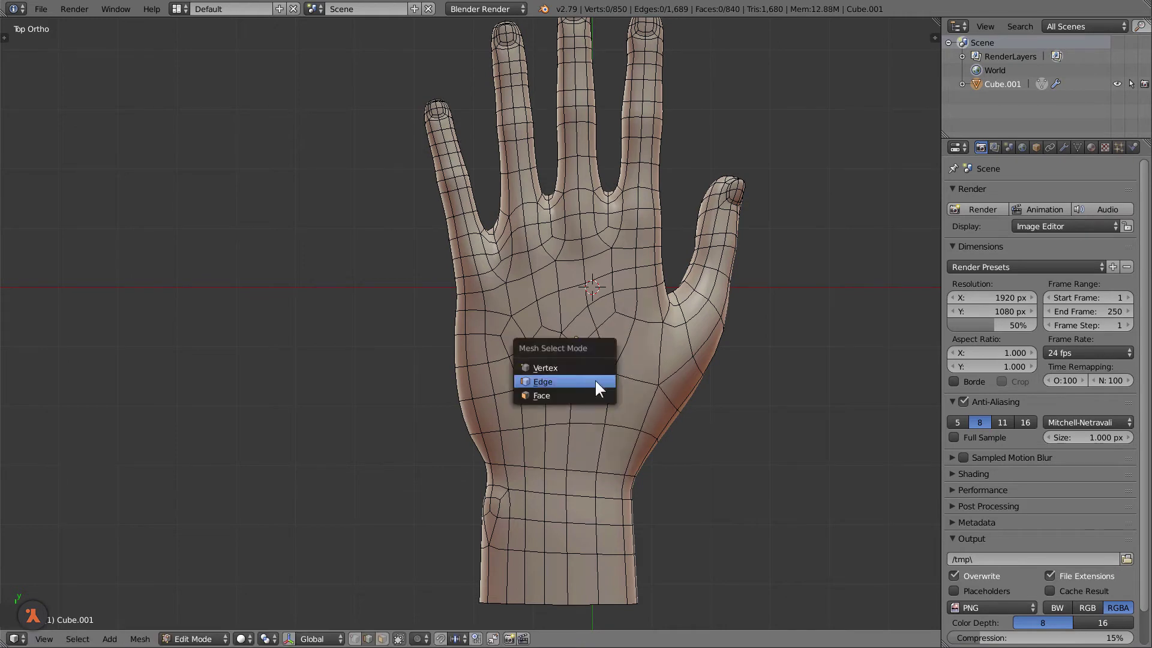
{"action": "left_click", "coordinate": [575, 395]}
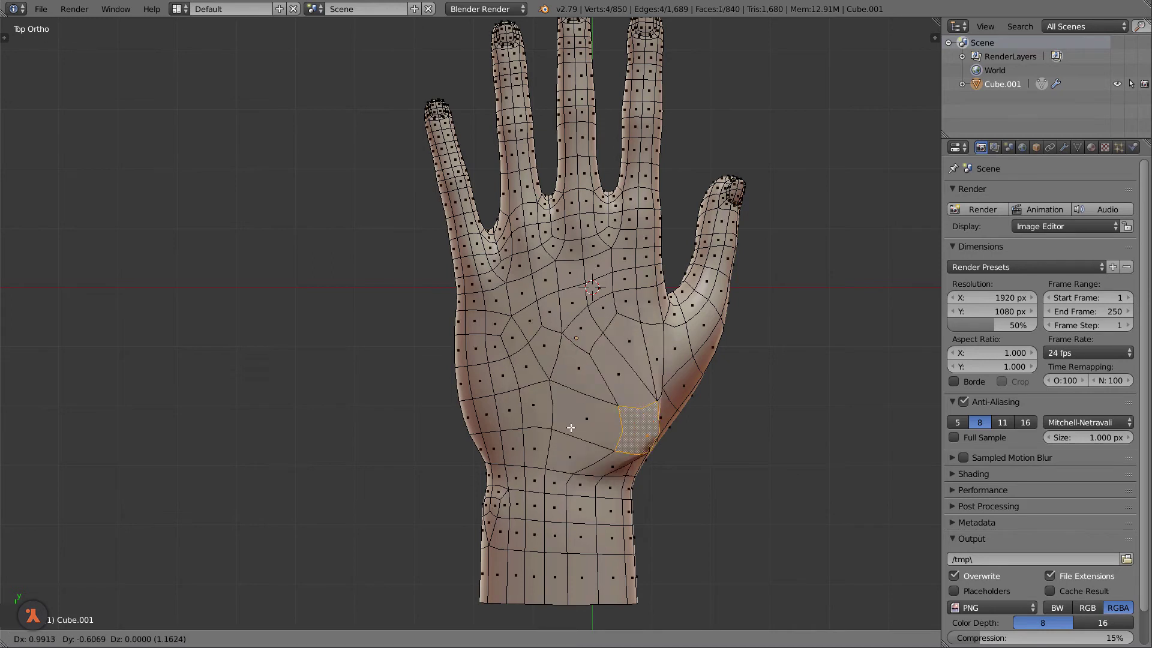
{"action": "left_click", "coordinate": [573, 397]}
{"action": "middle_click_drag", "start_coordinate": [573, 398], "coordinate": [444, 424]}
{"action": "scroll", "coordinate": [444, 424], "scroll_direction": "up", "scroll_amount": 5}
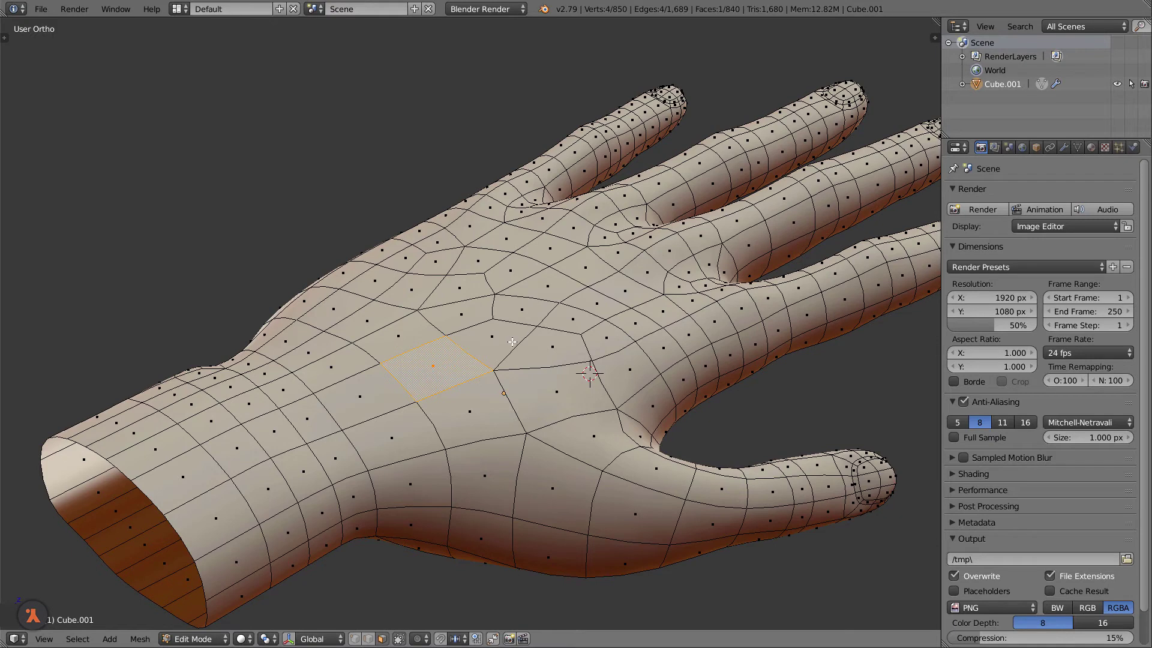
- Try moving, rotating and scaling the selected hand-back face
{"action": "key", "text": "g"}
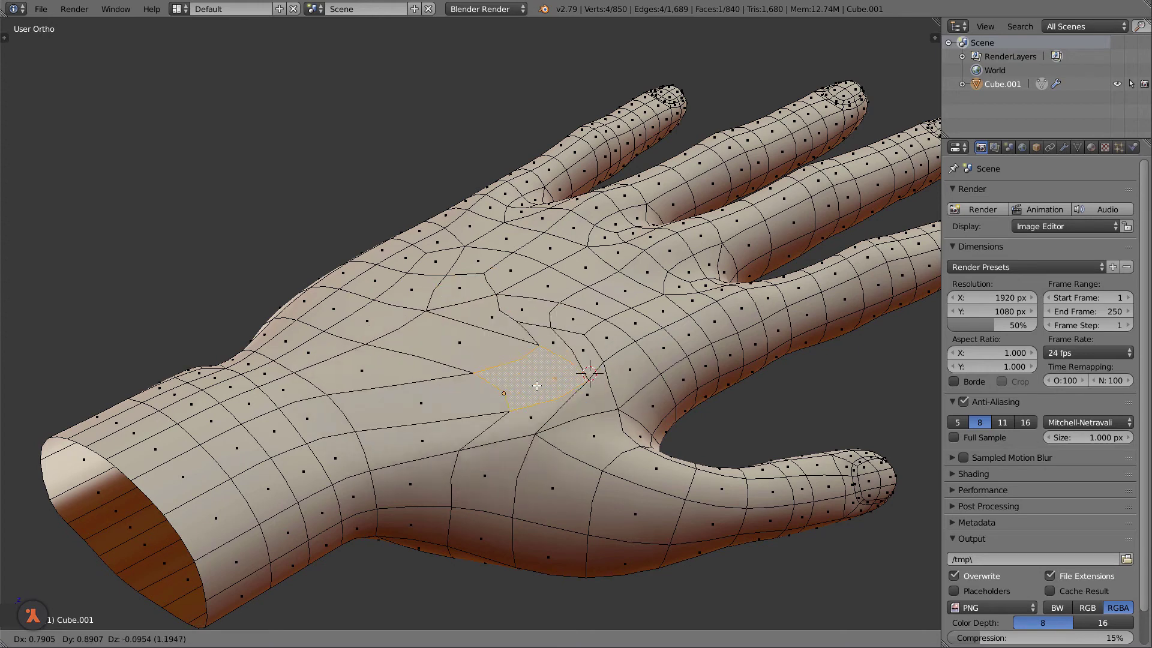
{"action": "key", "text": "r"}
{"action": "left_click", "coordinate": [599, 474]}
{"action": "key", "text": "s"}
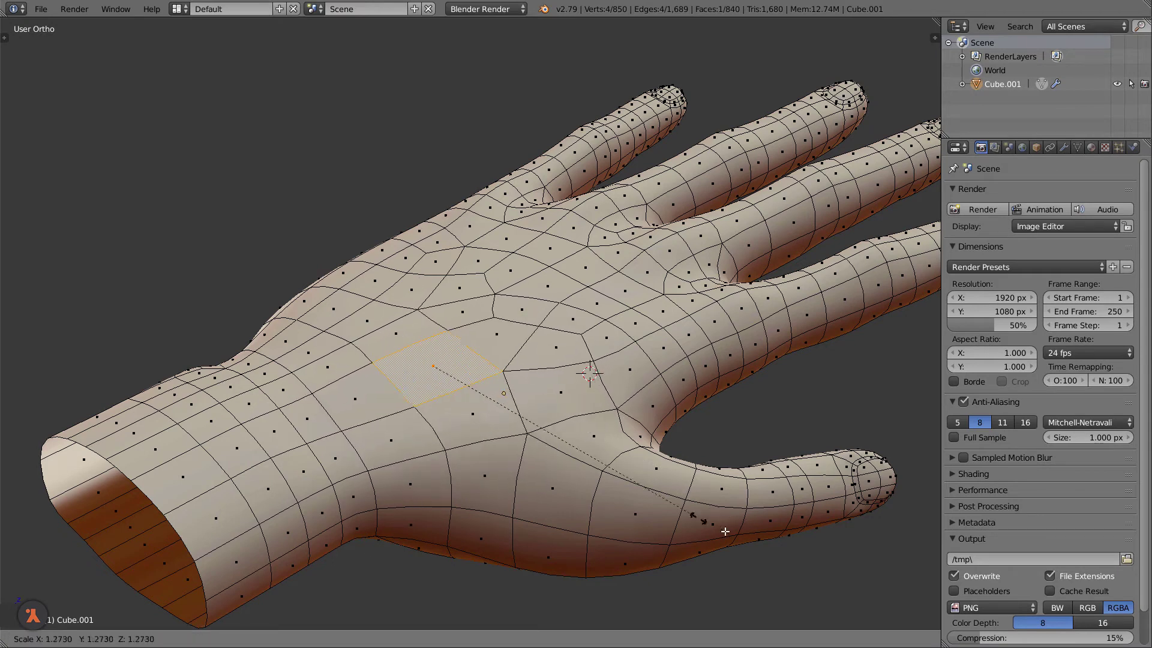
{"action": "left_click", "coordinate": [470, 389]}
{"action": "key", "text": "ctrl+Tab"}
- Select the central hand-back edge and move, rotate and rescale it
{"action": "left_click", "coordinate": [456, 406]}
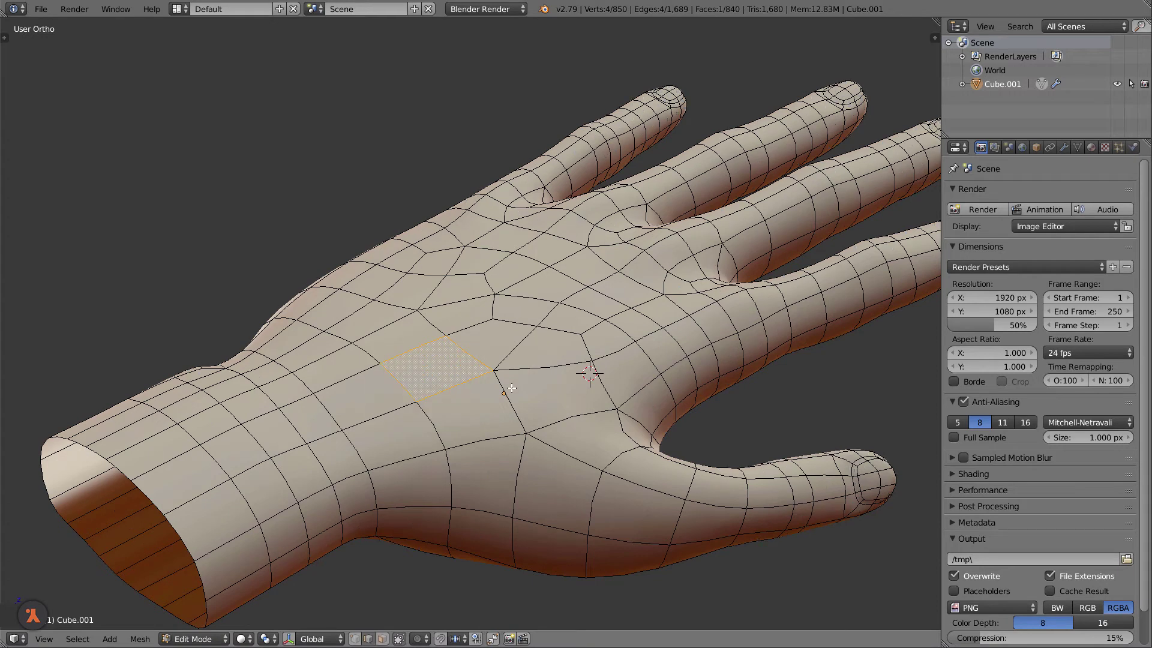
{"action": "right_click", "coordinate": [447, 396]}
{"action": "key", "text": "g"}
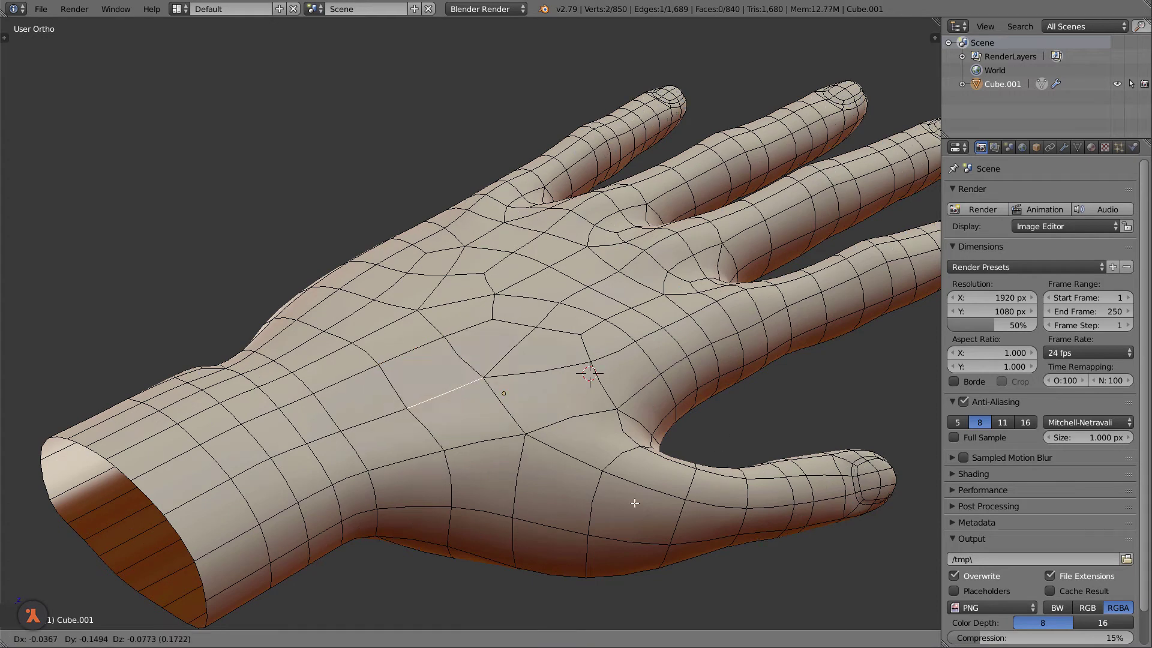
{"action": "left_click", "coordinate": [738, 443]}
{"action": "key", "text": "r"}
{"action": "left_click", "coordinate": [719, 411]}
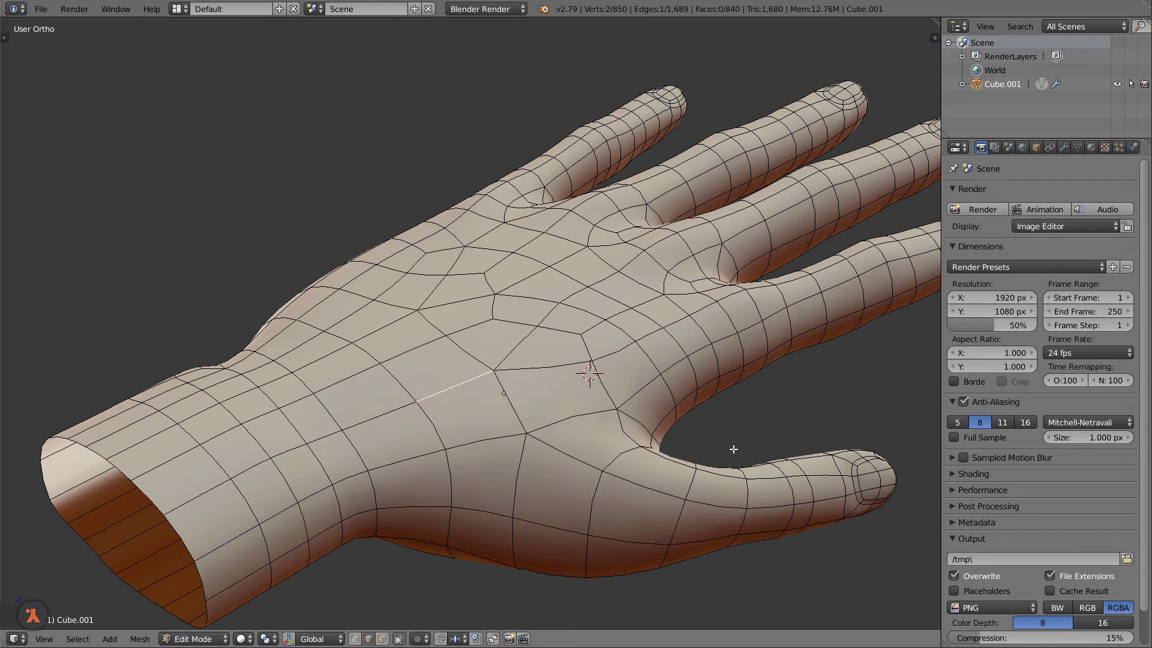
{"action": "key", "text": "s"}
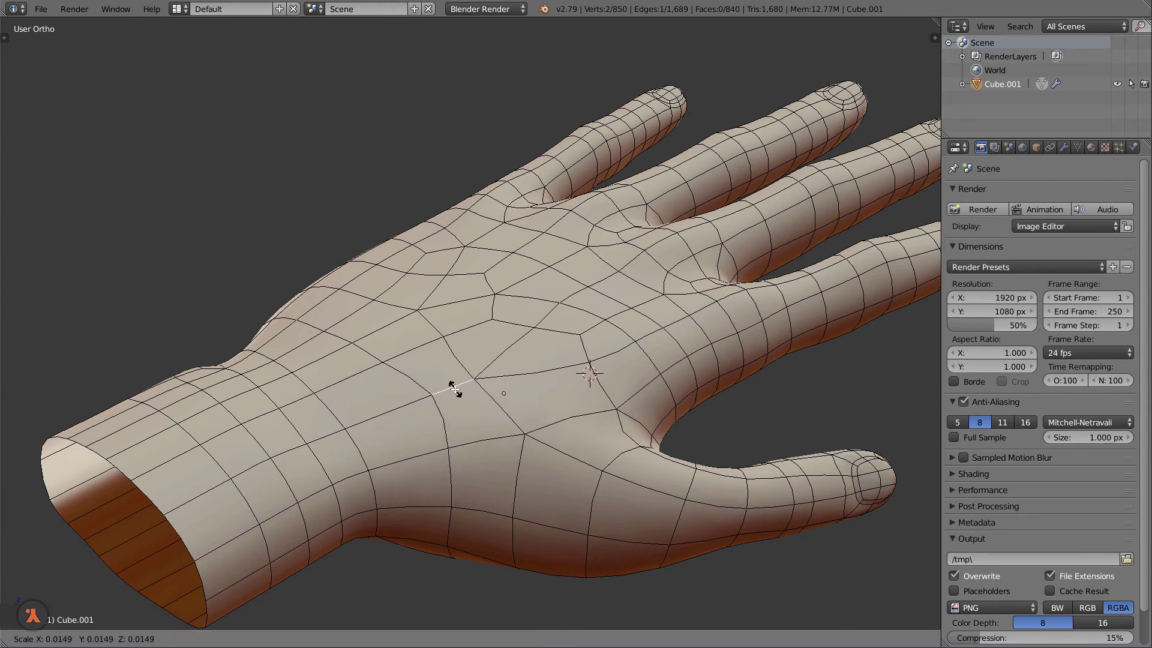
{"action": "left_click", "coordinate": [599, 401]}
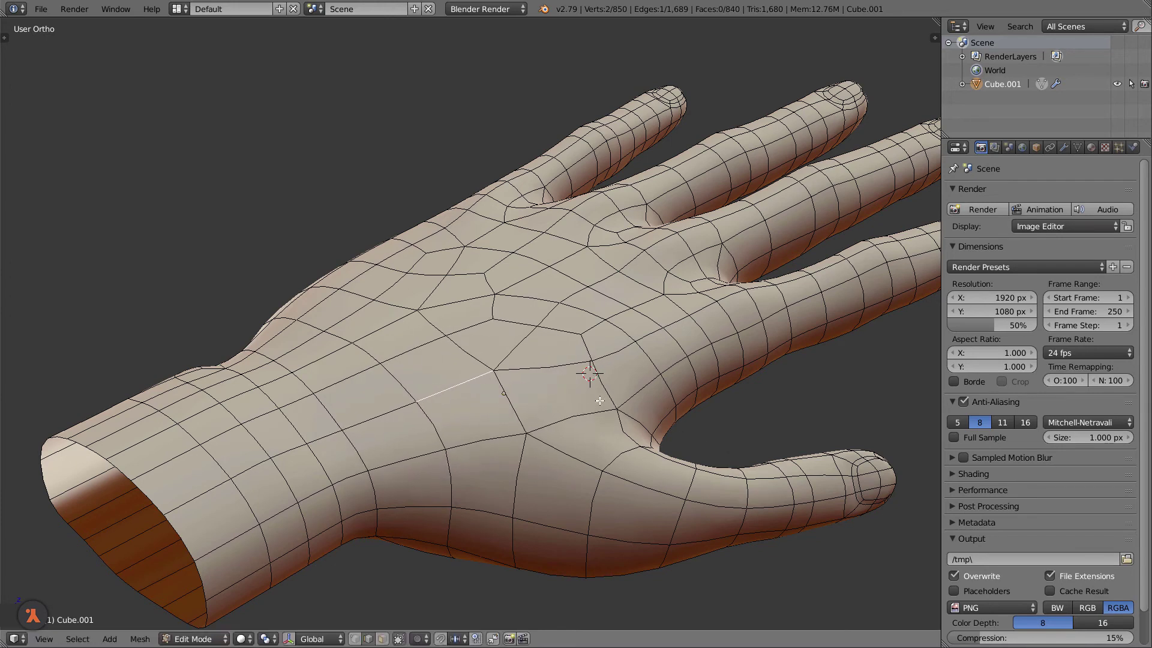
- In vertex mode, rotate the selected vertices and shift them left in Top view
{"action": "key", "text": "ctrl+Tab"}
{"action": "left_click", "coordinate": [531, 366]}
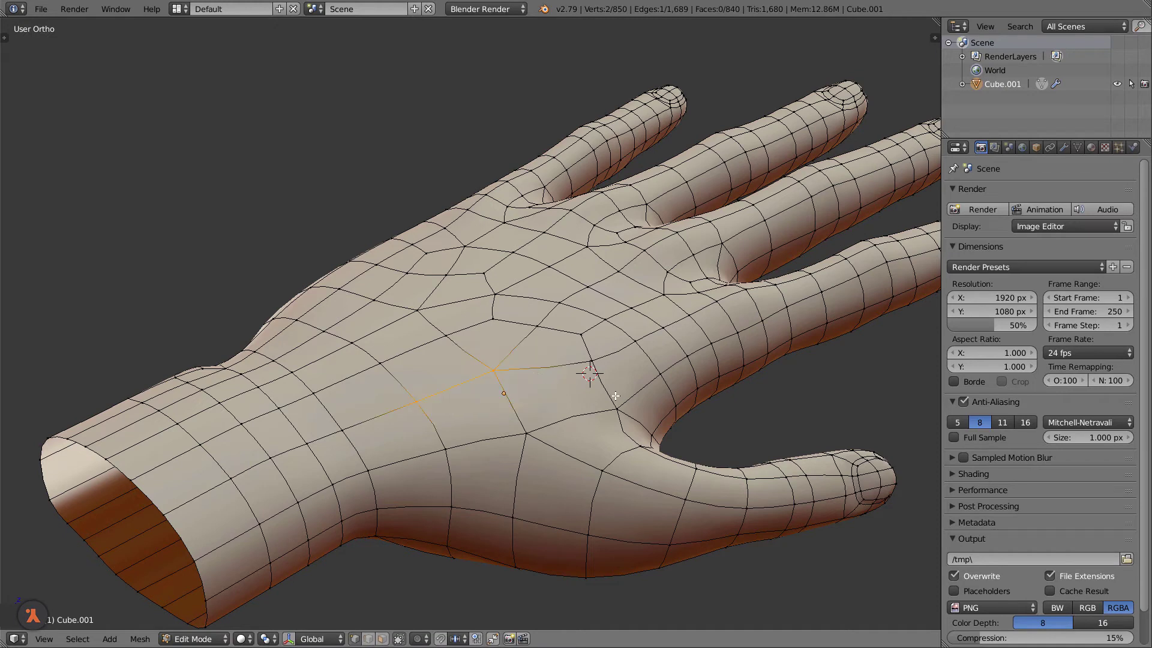
{"action": "key", "text": "r"}
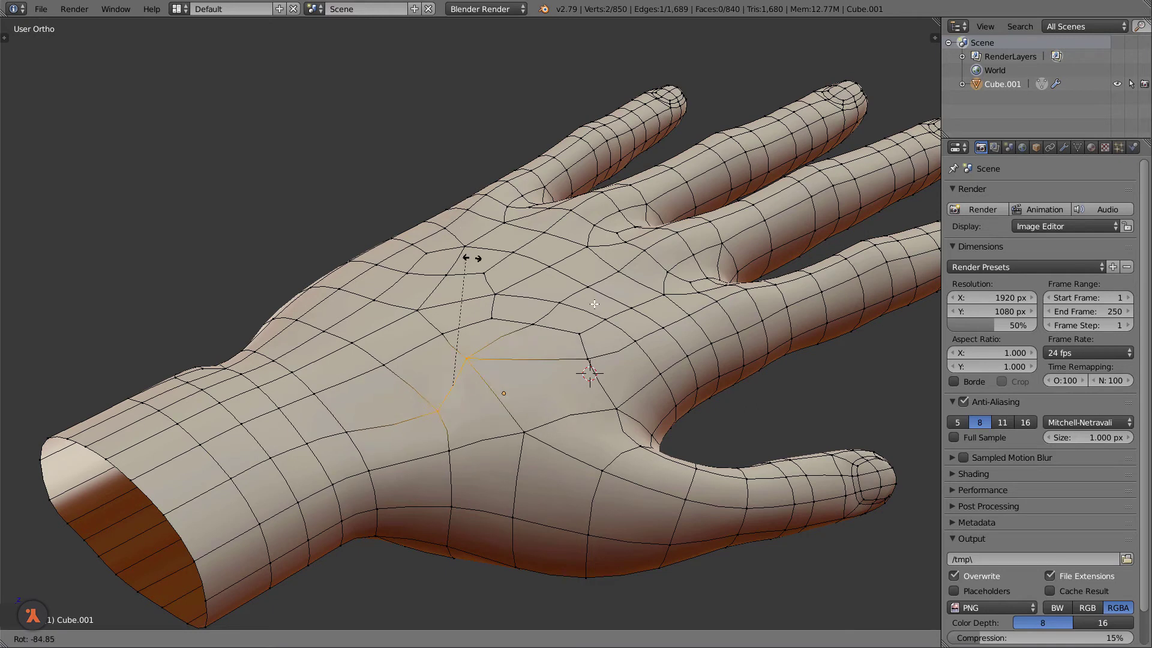
{"action": "left_click", "coordinate": [621, 386]}
{"action": "key", "text": "KP_7"}
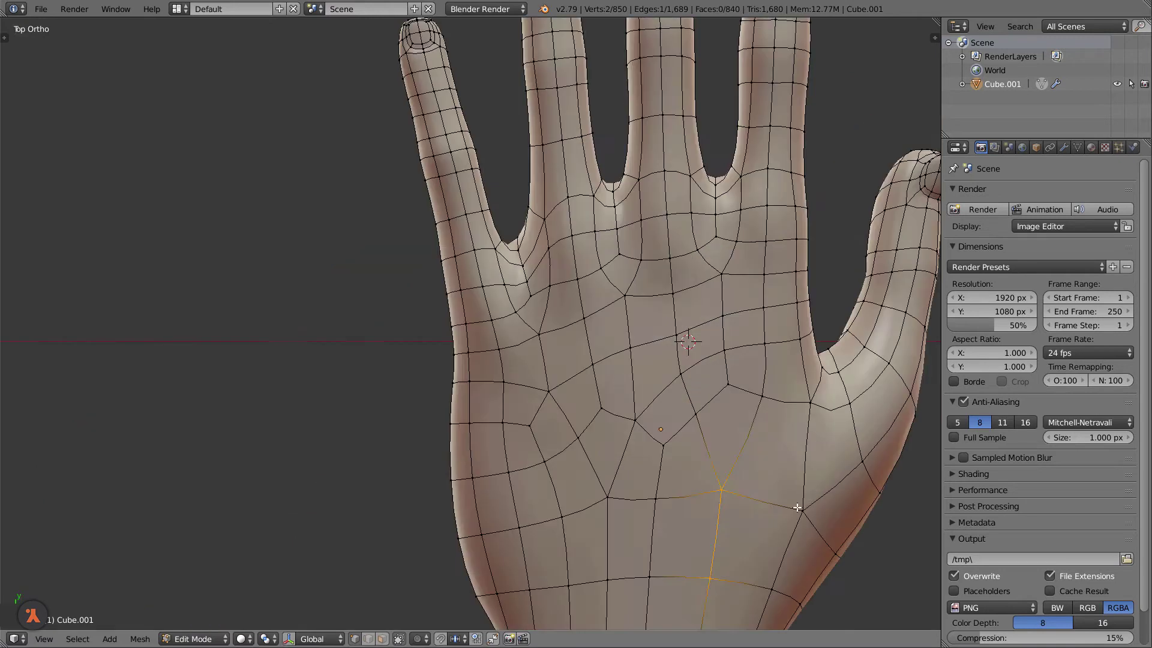
{"action": "key", "text": "g"}
{"action": "key", "text": "Escape"}
{"action": "key", "text": "s"}
{"action": "key", "text": "Escape"}
{"action": "key", "text": "g"}
{"action": "left_click", "coordinate": [794, 448]}
{"action": "middle_click_drag", "start_coordinate": [794, 448], "coordinate": [659, 454]}
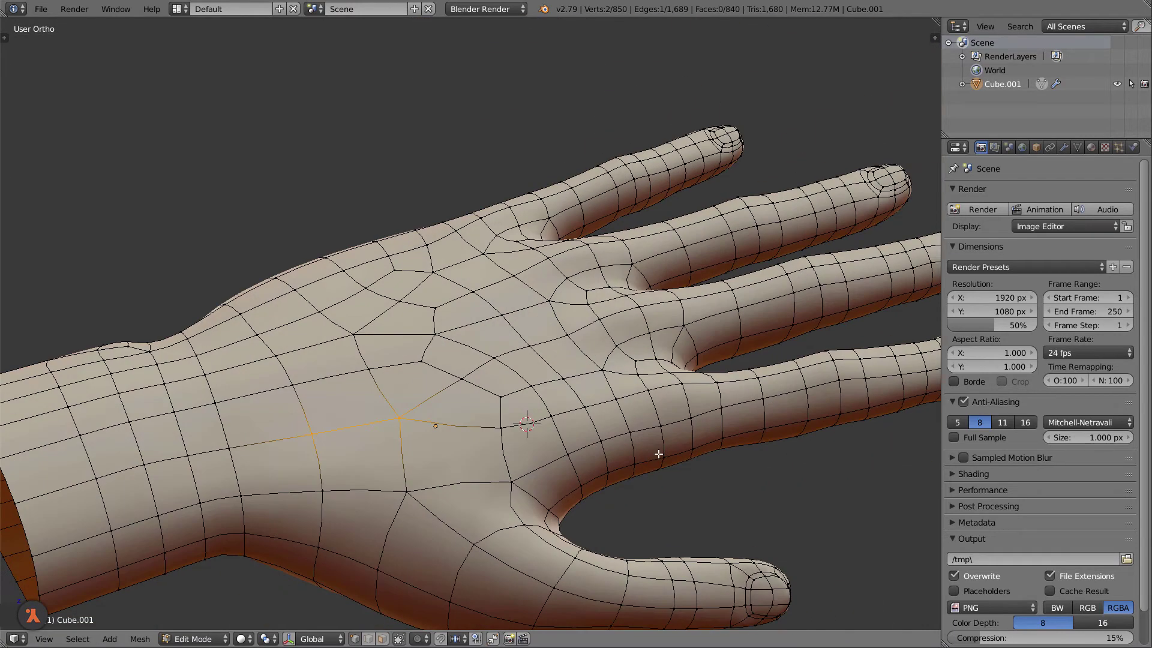
- Scale the central hand-back vertex and move it further toward the knuckles
{"action": "right_click", "coordinate": [402, 414]}
{"action": "key", "text": "s"}
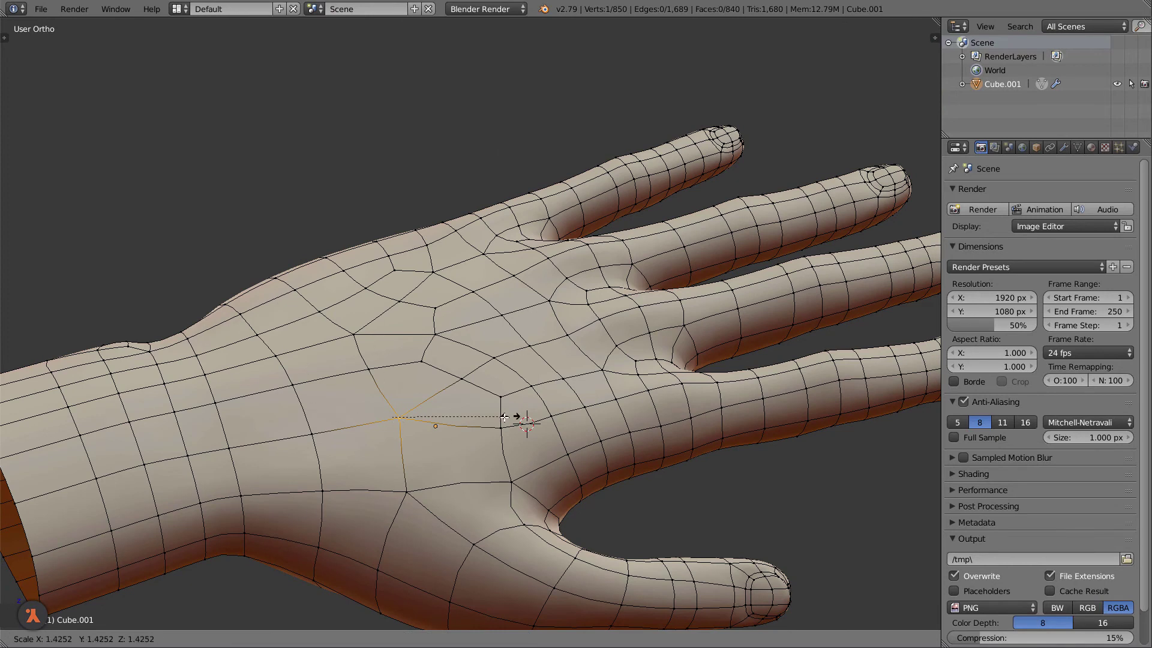
{"action": "left_click", "coordinate": [504, 417]}
{"action": "middle_click_drag", "start_coordinate": [504, 416], "coordinate": [598, 374]}
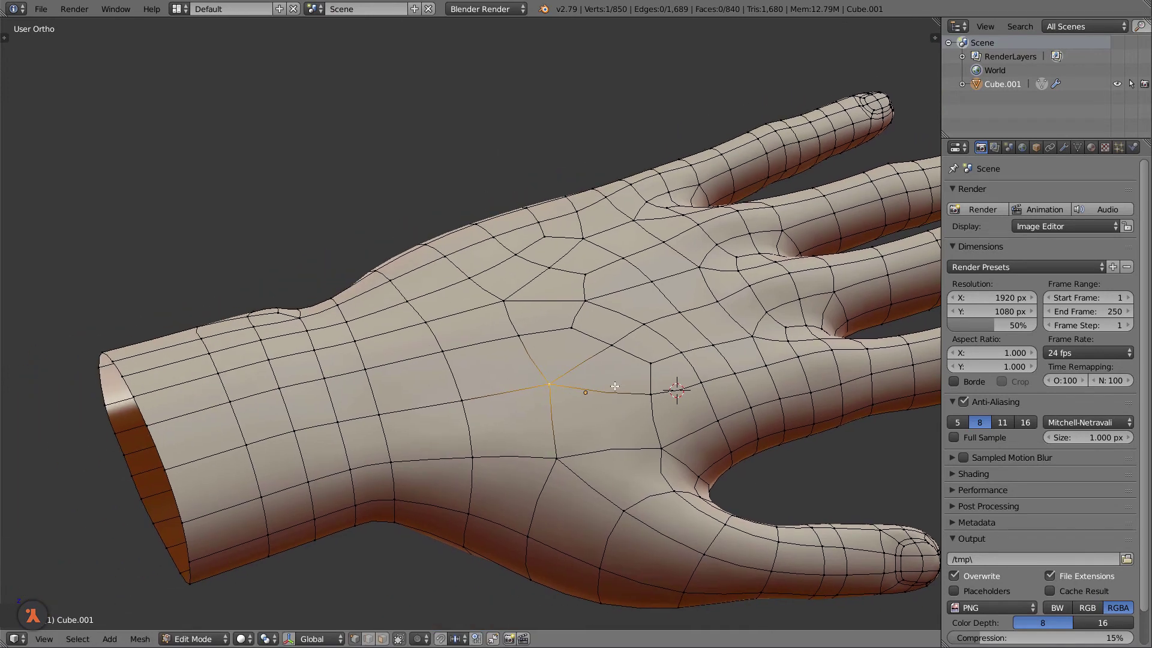
{"action": "key", "text": "g"}
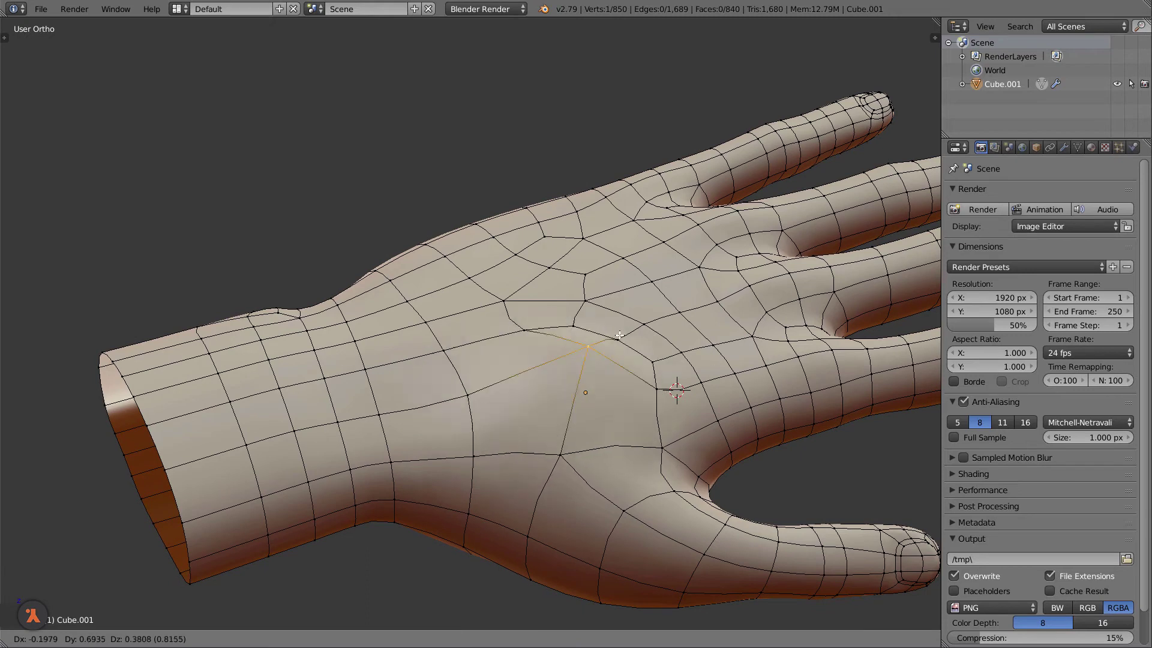
{"action": "left_click", "coordinate": [624, 468]}
{"action": "mouse_move", "coordinate": [624, 468]}
{"action": "middle_mouse_down"}
{"action": "mouse_move", "coordinate": [657, 364]}
{"action": "mouse_move", "coordinate": [632, 366]}
{"action": "middle_mouse_up"}
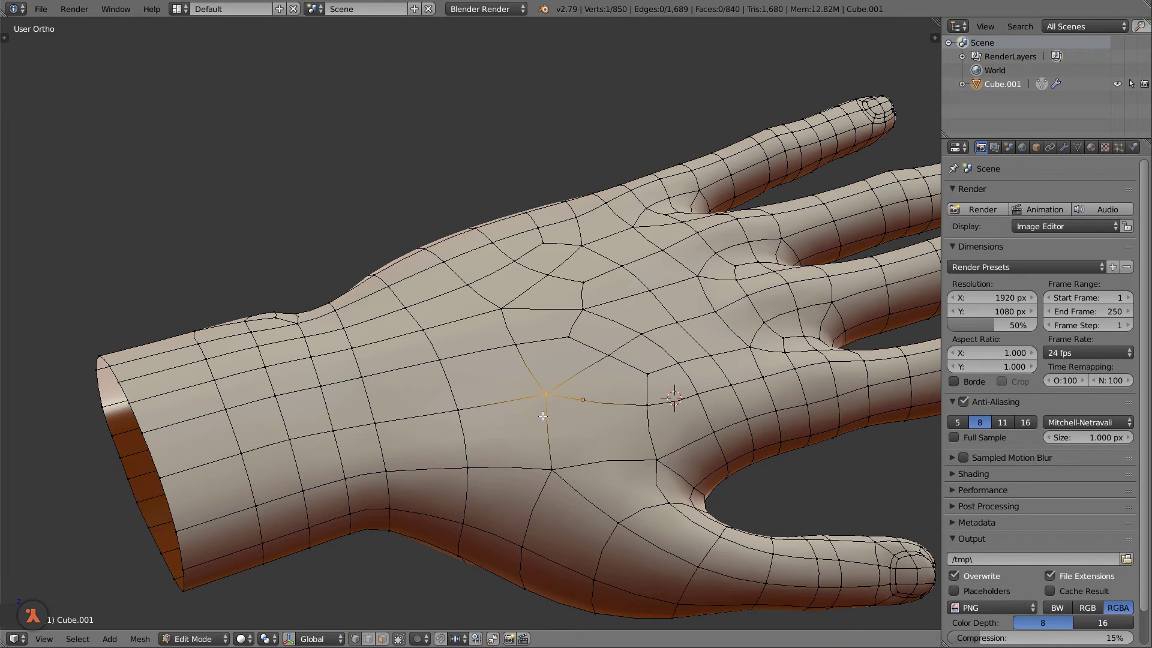
- With the manipulator, move a vertex, then rotate the vertex pair and scale it along X and Y
{"action": "key", "text": "ctrl+space"}
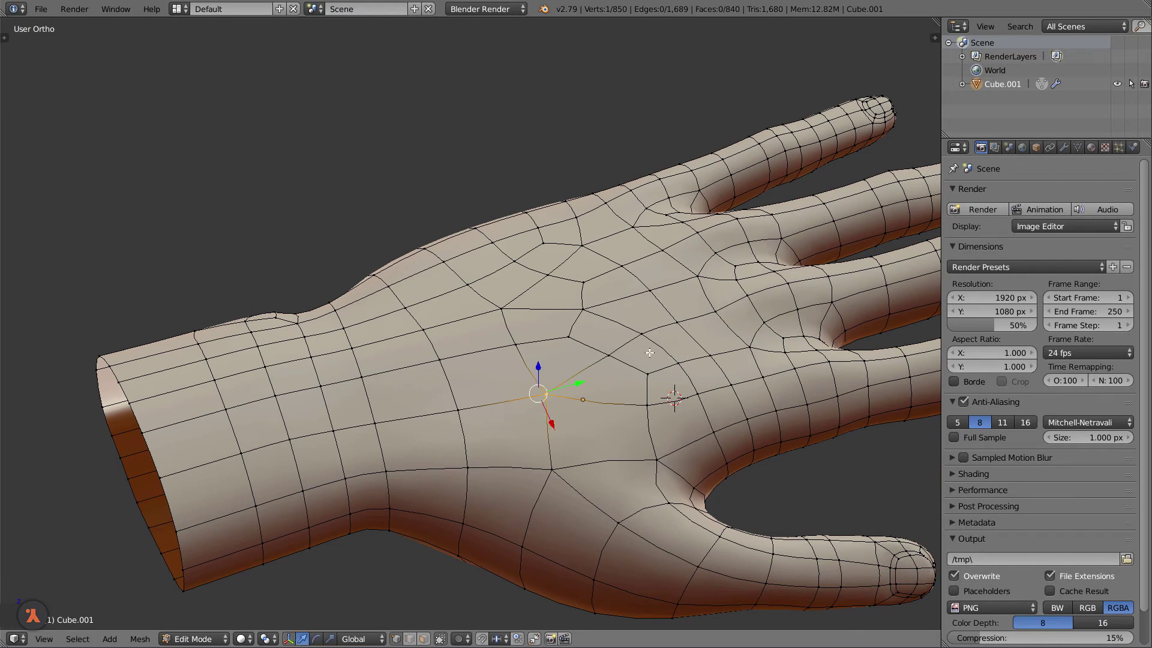
{"action": "mouse_move", "coordinate": [562, 384]}
{"action": "left_mouse_down"}
{"action": "mouse_move", "coordinate": [558, 419]}
{"action": "mouse_move", "coordinate": [613, 366]}
{"action": "mouse_move", "coordinate": [586, 363]}
{"action": "mouse_move", "coordinate": [629, 358]}
{"action": "left_mouse_up"}
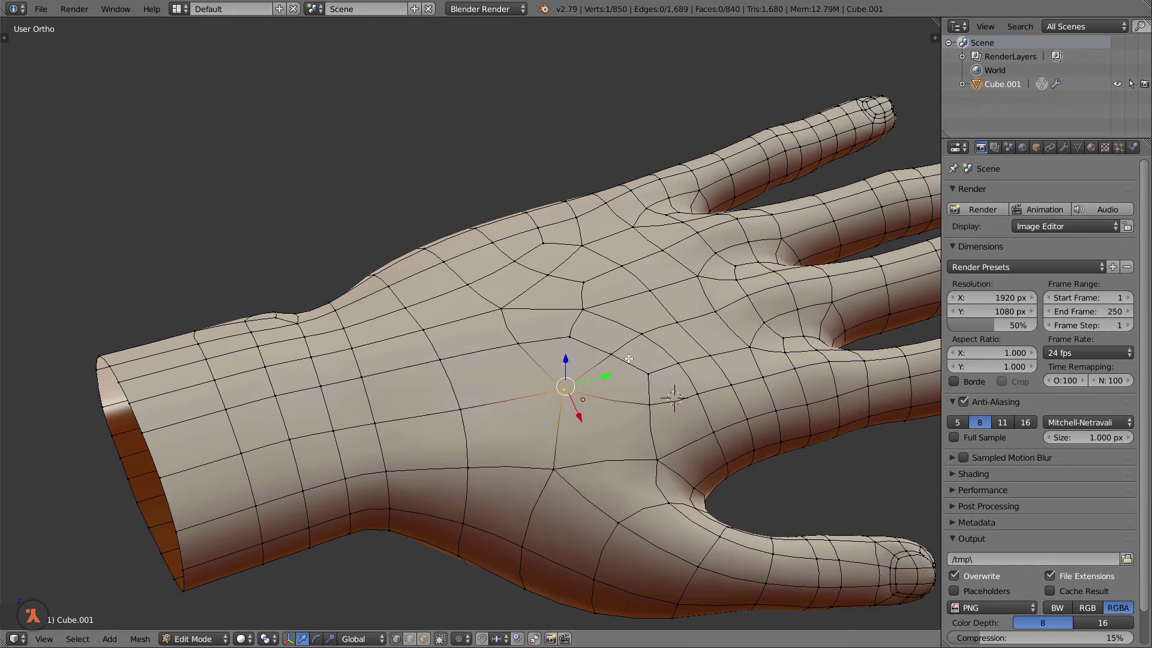
{"action": "left_click", "coordinate": [516, 341], "text": "shift"}
{"action": "left_click", "coordinate": [316, 638]}
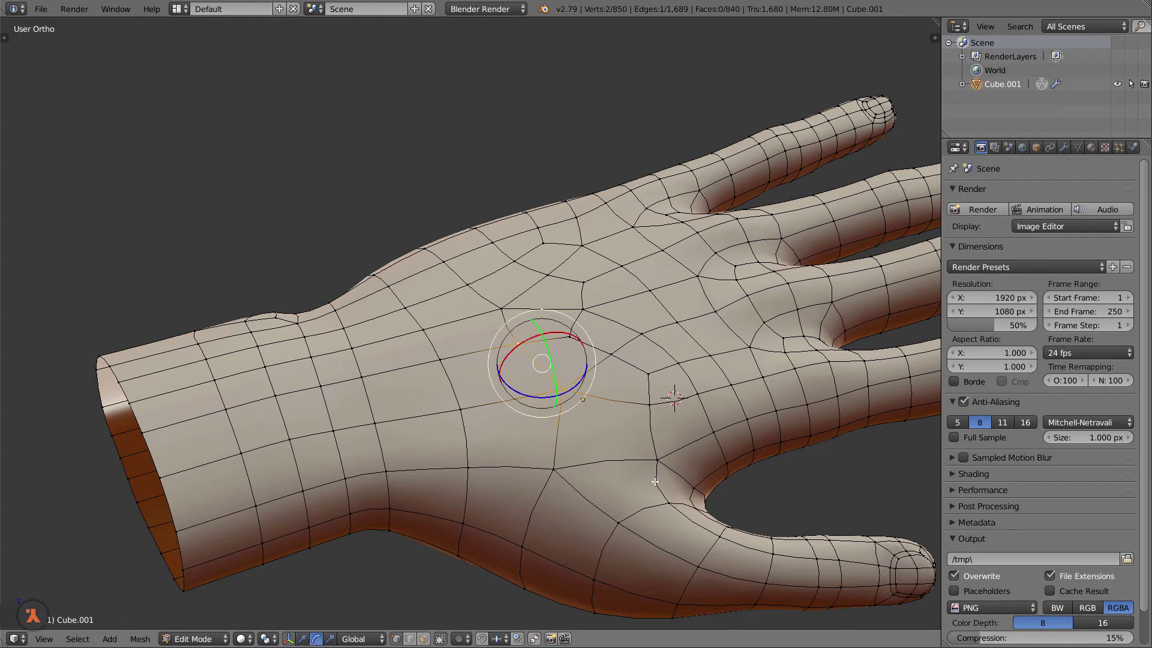
{"action": "key", "text": "KP_7"}
{"action": "mouse_move", "coordinate": [762, 307]}
{"action": "left_mouse_down"}
{"action": "mouse_move", "coordinate": [753, 377]}
{"action": "mouse_move", "coordinate": [851, 360]}
{"action": "left_mouse_up"}
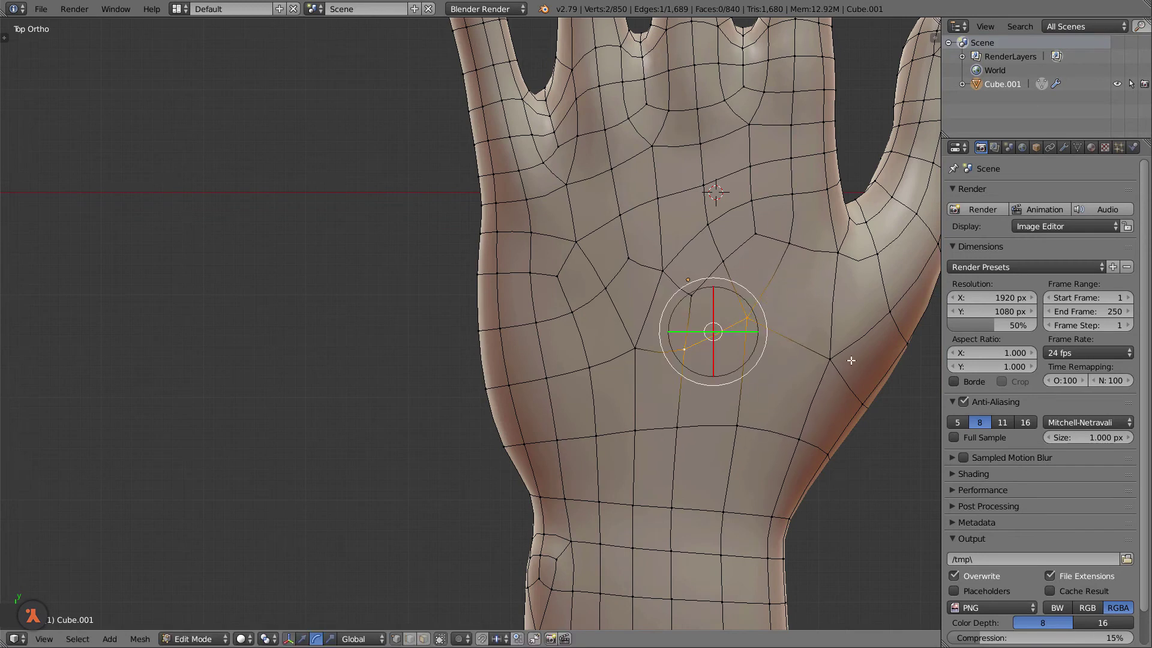
{"action": "left_click", "coordinate": [329, 638]}
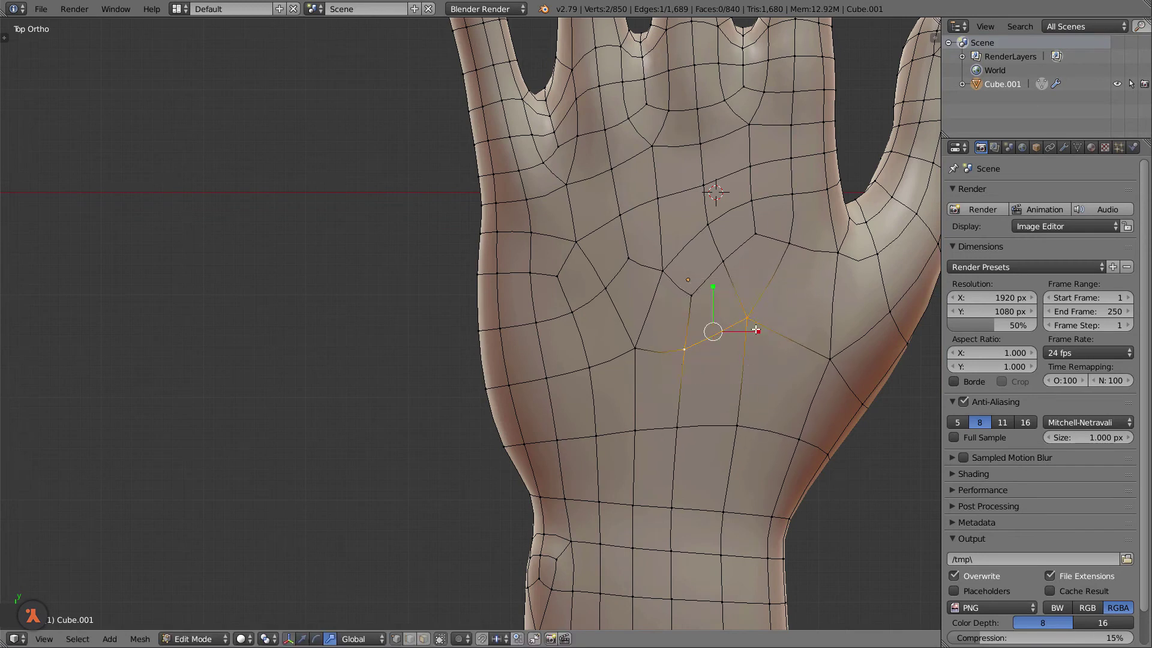
{"action": "left_click_drag", "start_coordinate": [756, 330], "coordinate": [774, 330]}
{"action": "mouse_move", "coordinate": [714, 288]}
{"action": "left_mouse_down"}
{"action": "mouse_move", "coordinate": [717, 329]}
{"action": "mouse_move", "coordinate": [713, 292]}
{"action": "left_mouse_up"}
{"action": "mouse_move", "coordinate": [713, 292]}
{"action": "middle_mouse_down"}
{"action": "mouse_move", "coordinate": [780, 471]}
{"action": "mouse_move", "coordinate": [535, 293]}
{"action": "middle_mouse_up"}
- Scale the central edge along Y, turn it counterclockwise and shift it right along X
{"action": "key", "text": "ctrl+Tab"}
{"action": "left_click", "coordinate": [521, 296]}
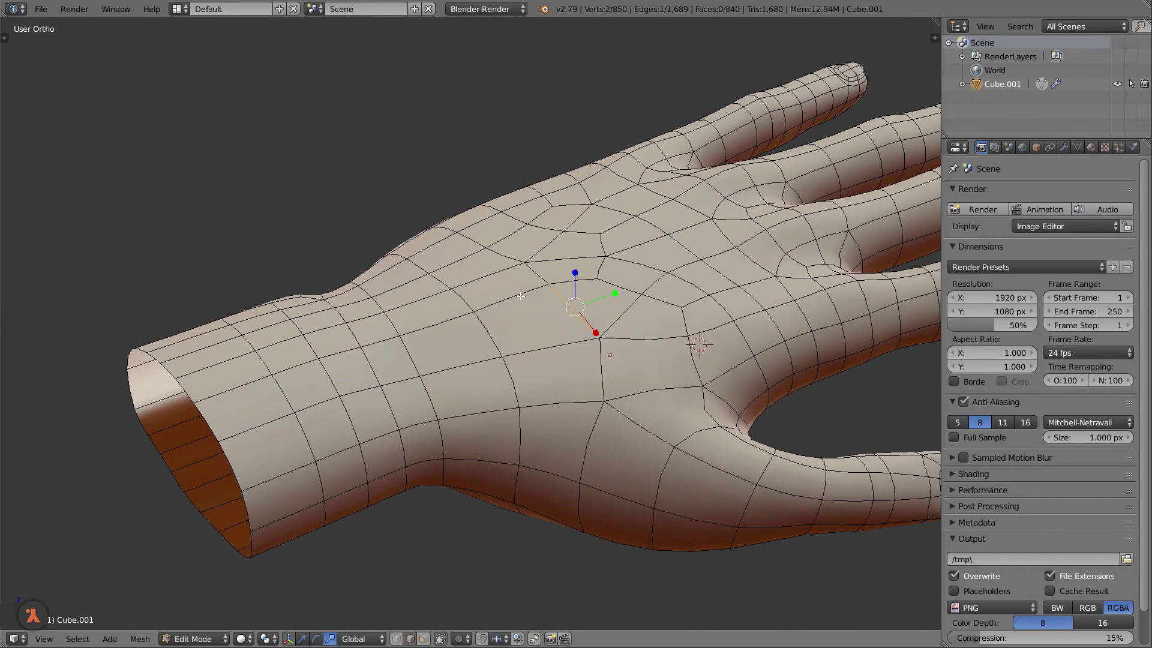
{"action": "key", "text": "s"}
{"action": "key", "text": "y"}
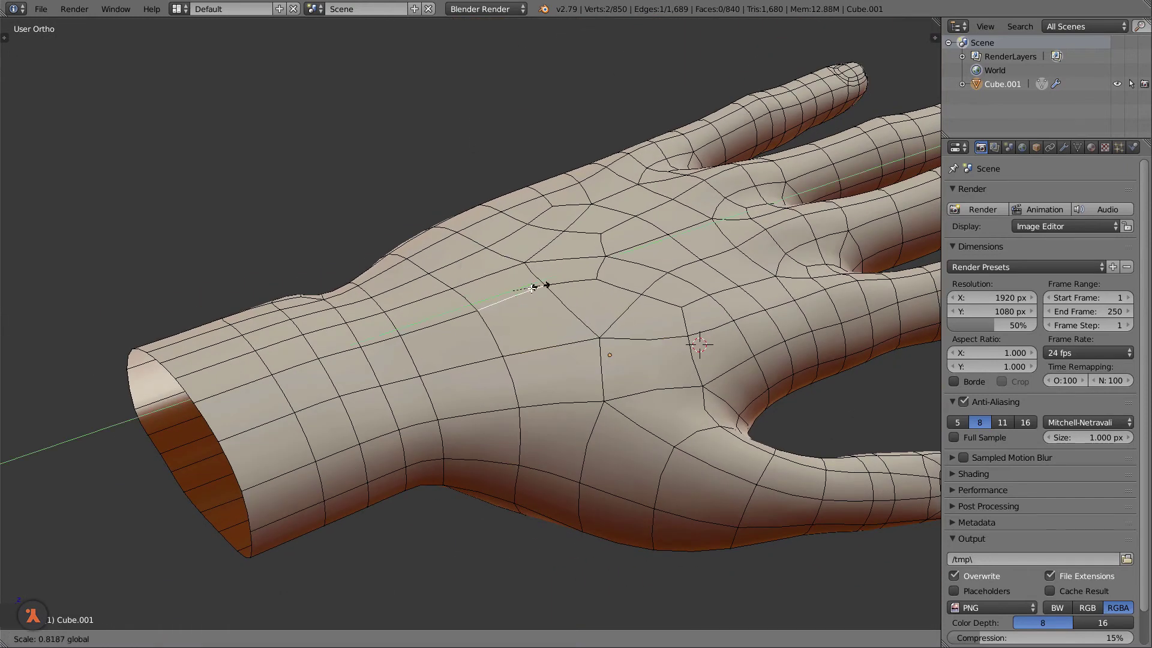
{"action": "left_click", "coordinate": [539, 298]}
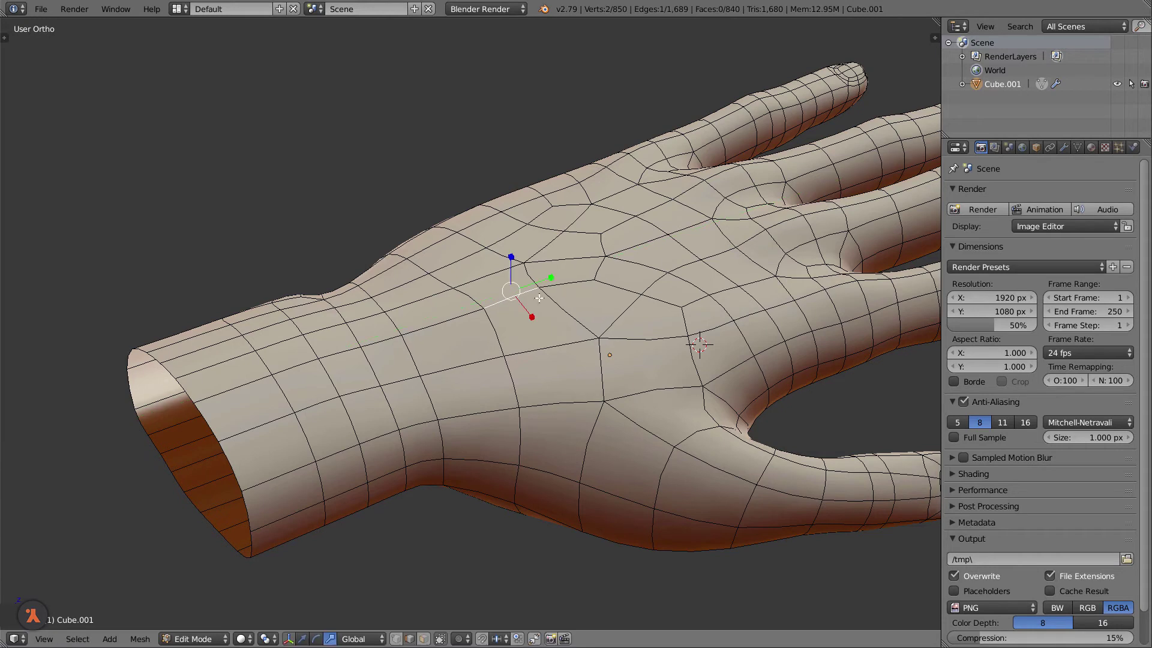
{"action": "key", "text": "KP_7"}
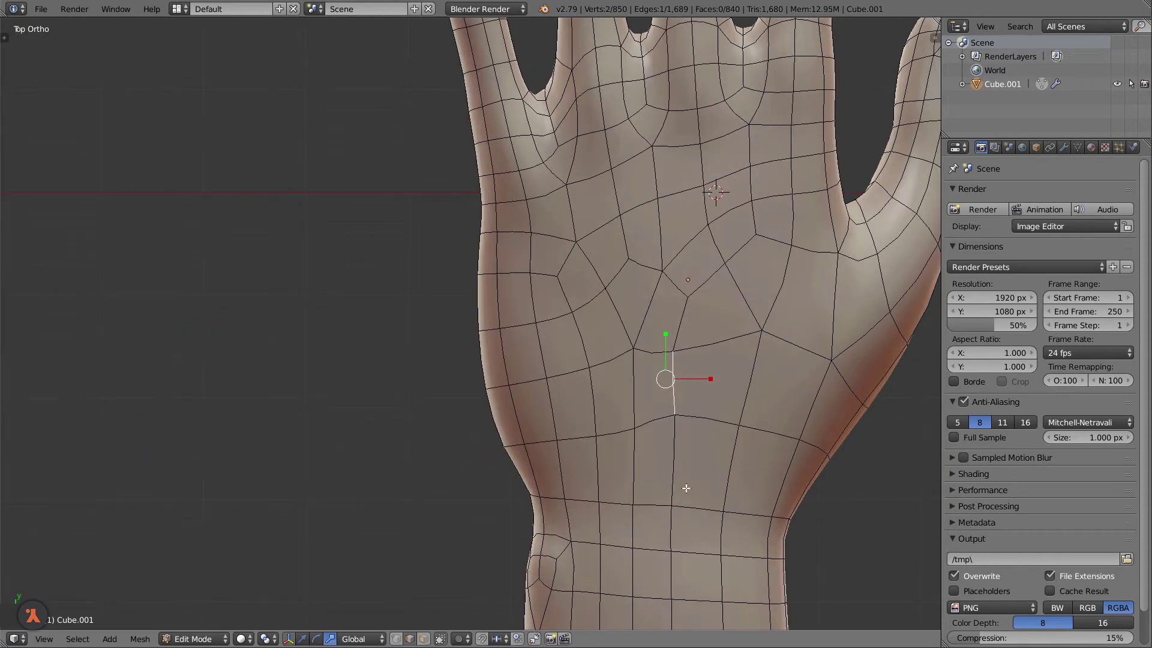
{"action": "left_click", "coordinate": [316, 638]}
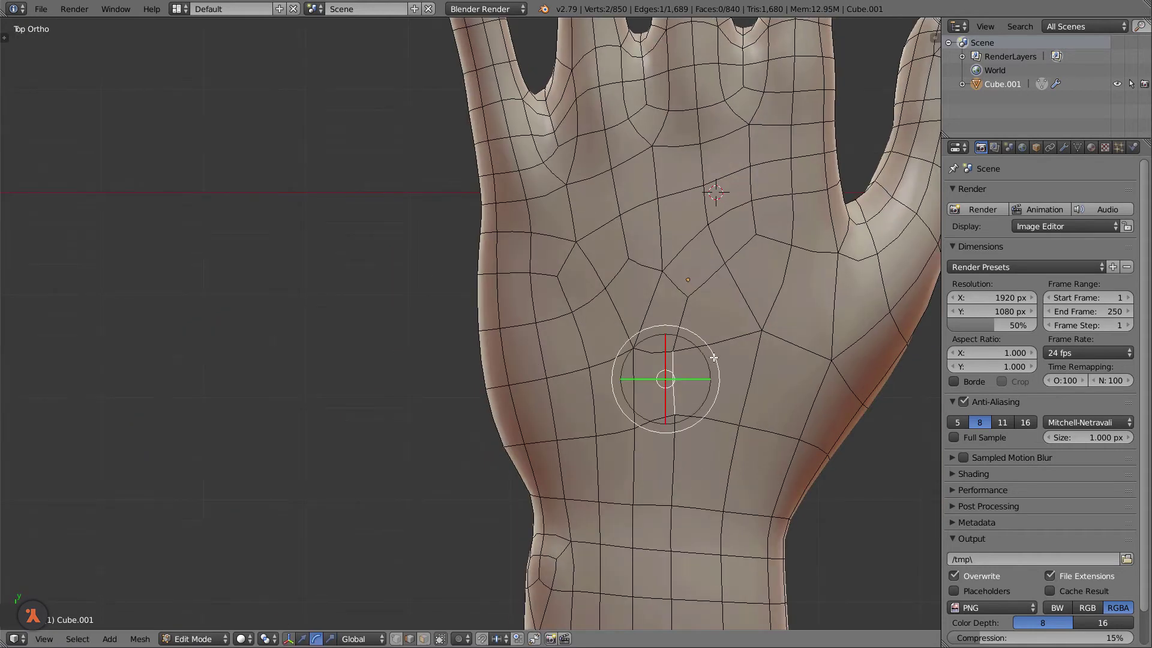
{"action": "left_click_drag", "start_coordinate": [714, 358], "coordinate": [693, 339]}
{"action": "left_click", "coordinate": [302, 639]}
{"action": "left_click_drag", "start_coordinate": [695, 380], "coordinate": [714, 378]}
{"action": "key", "text": "ctrl+Tab"}
- Select the face right of the edited edge, move it and stretch it along X
{"action": "left_click", "coordinate": [728, 340]}
{"action": "right_click", "coordinate": [747, 354]}
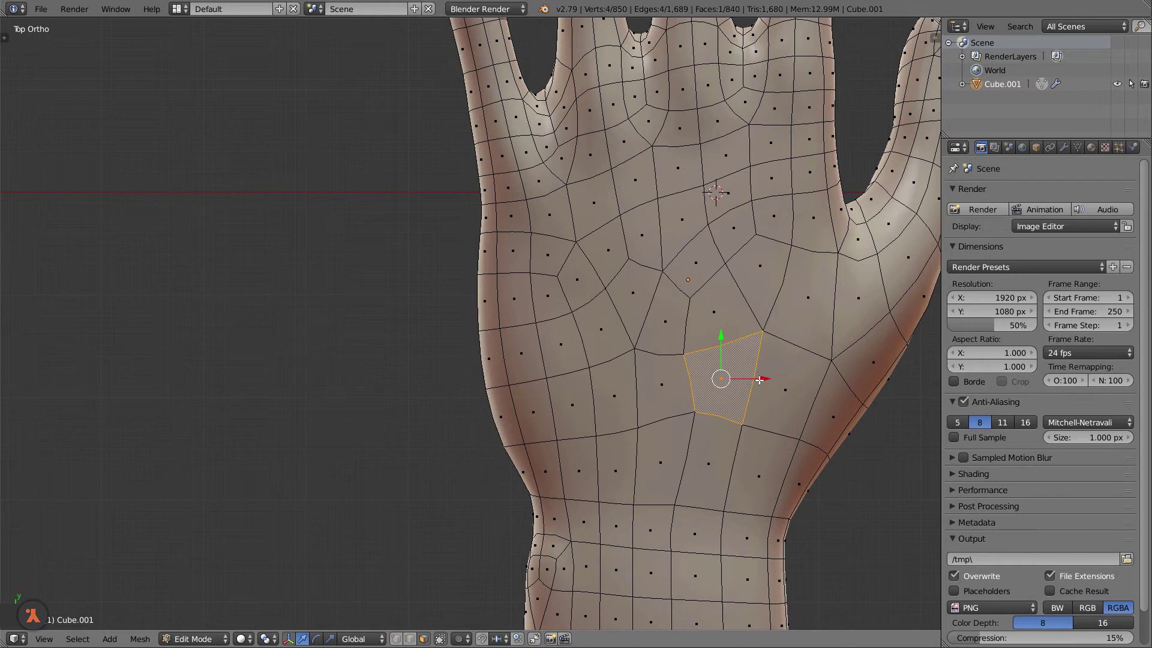
{"action": "mouse_move", "coordinate": [759, 379]}
{"action": "left_mouse_down"}
{"action": "mouse_move", "coordinate": [743, 372]}
{"action": "mouse_move", "coordinate": [744, 390]}
{"action": "mouse_move", "coordinate": [759, 366]}
{"action": "left_mouse_up"}
{"action": "left_click", "coordinate": [316, 639]}
{"action": "left_click", "coordinate": [330, 638]}
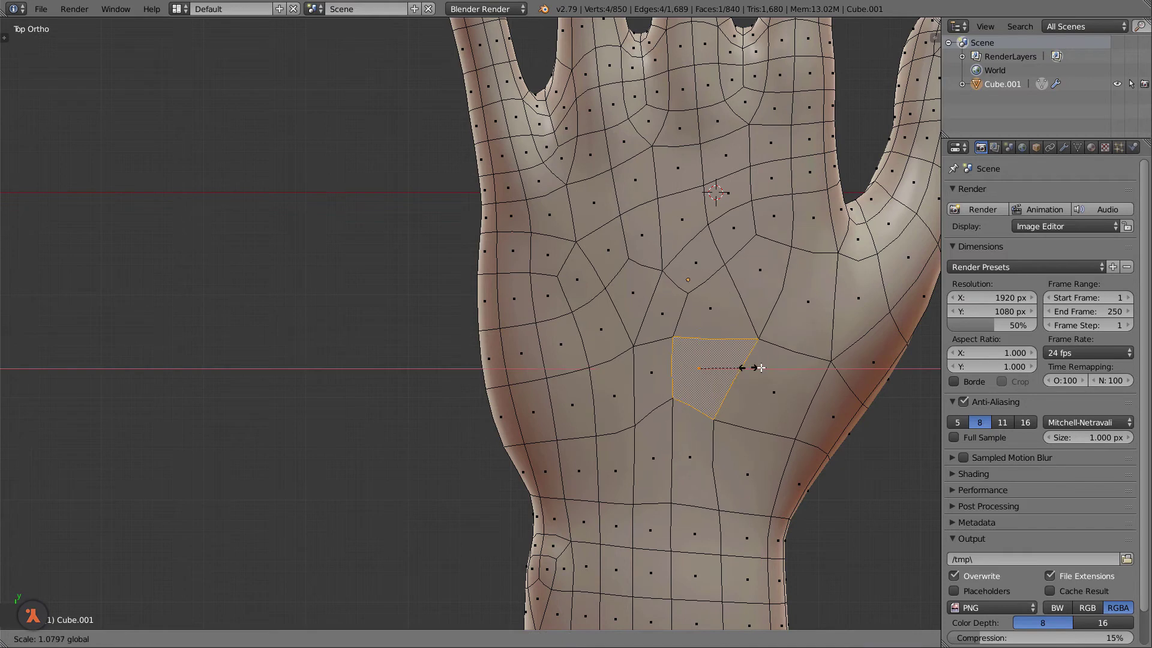
{"action": "mouse_move", "coordinate": [698, 324]}
{"action": "left_mouse_down"}
{"action": "mouse_move", "coordinate": [697, 360]}
{"action": "mouse_move", "coordinate": [718, 376]}
{"action": "mouse_move", "coordinate": [705, 377]}
{"action": "left_mouse_up"}
- Undo the face distortion and reload the recently saved hand file via Open Recent
{"action": "key", "text": "ctrl+z"}
{"action": "key", "text": "ctrl+z"}
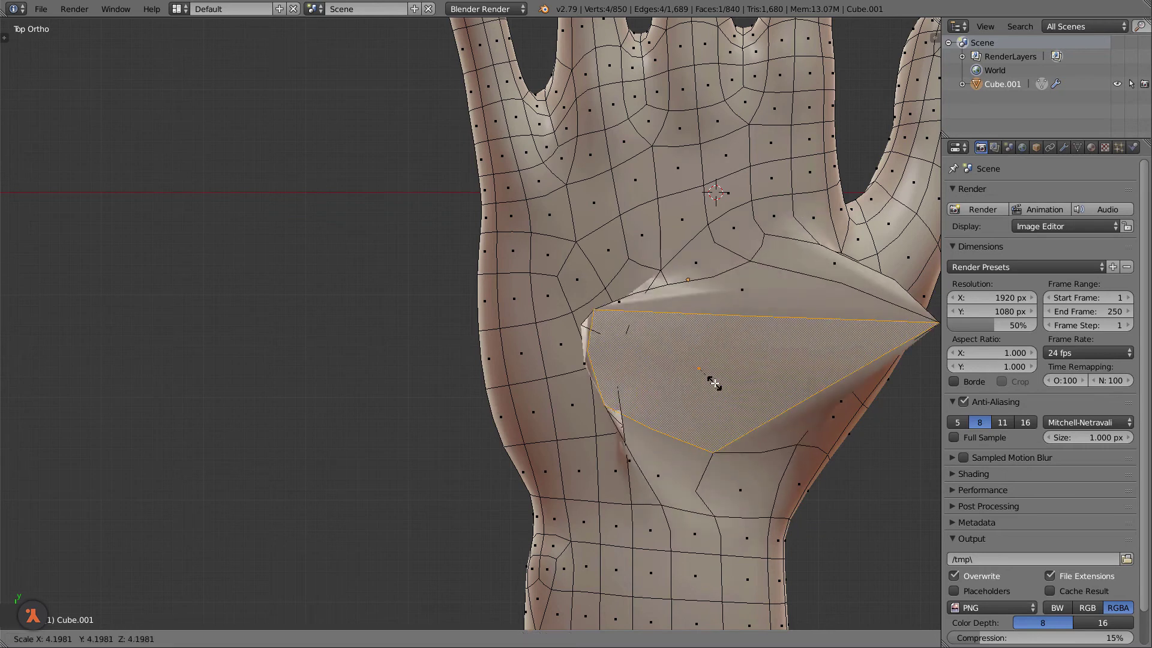
{"action": "left_click_drag", "start_coordinate": [704, 376], "coordinate": [695, 367]}
{"action": "mouse_move", "coordinate": [696, 367]}
{"action": "middle_mouse_down"}
{"action": "mouse_move", "coordinate": [761, 383]}
{"action": "mouse_move", "coordinate": [664, 334]}
{"action": "middle_mouse_up"}
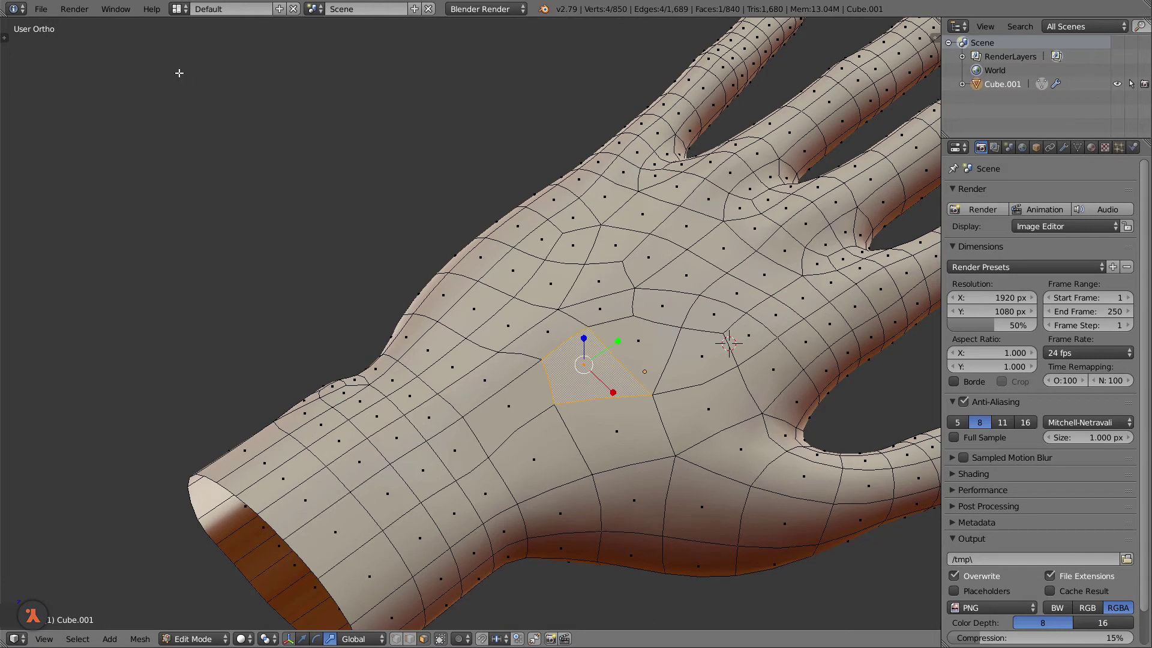
{"action": "left_click", "coordinate": [41, 9]}
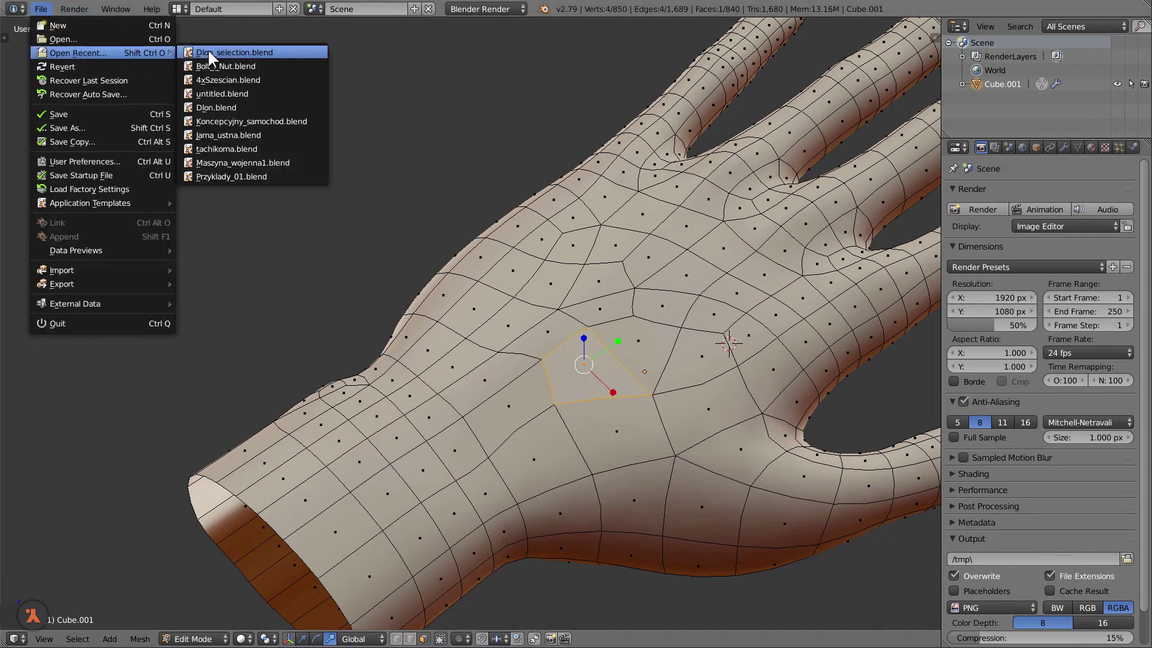
{"action": "mouse_move", "coordinate": [100, 53]}
{"action": "left_click", "coordinate": [208, 51]}
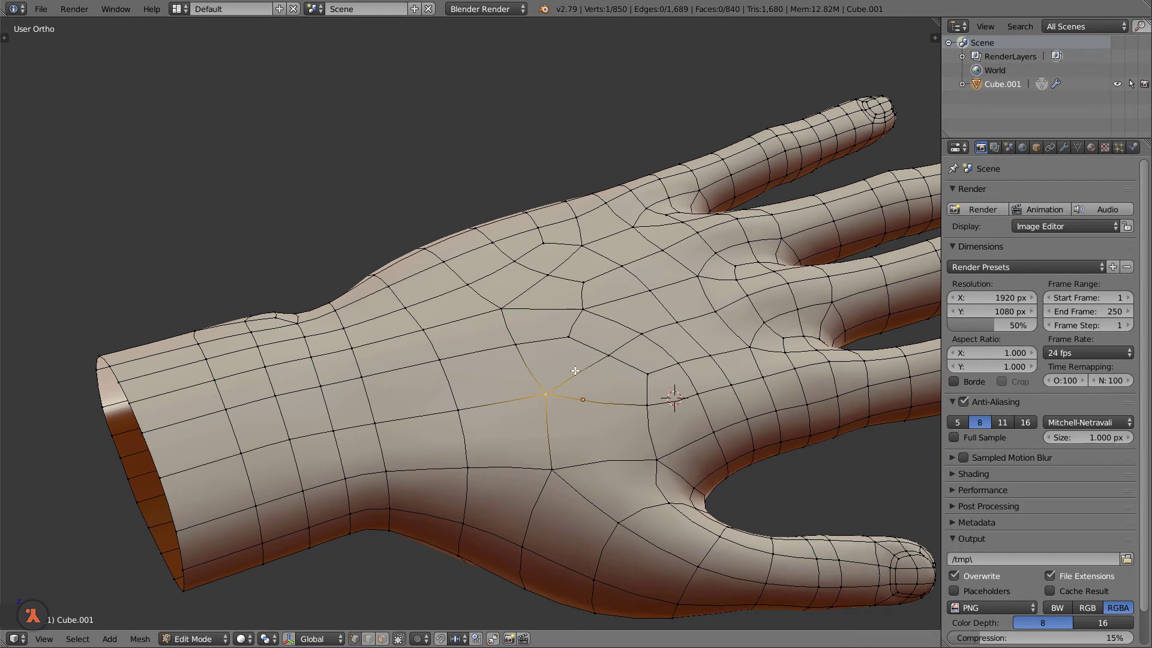
- Deselect all, then select the four corner vertices of the quad just above the wrist
{"action": "key", "text": "a"}
{"action": "right_click", "coordinate": [440, 360]}
{"action": "right_click", "coordinate": [515, 345], "text": "shift"}
{"action": "right_click", "coordinate": [545, 394], "text": "shift"}
{"action": "right_click", "coordinate": [458, 410], "text": "shift"}
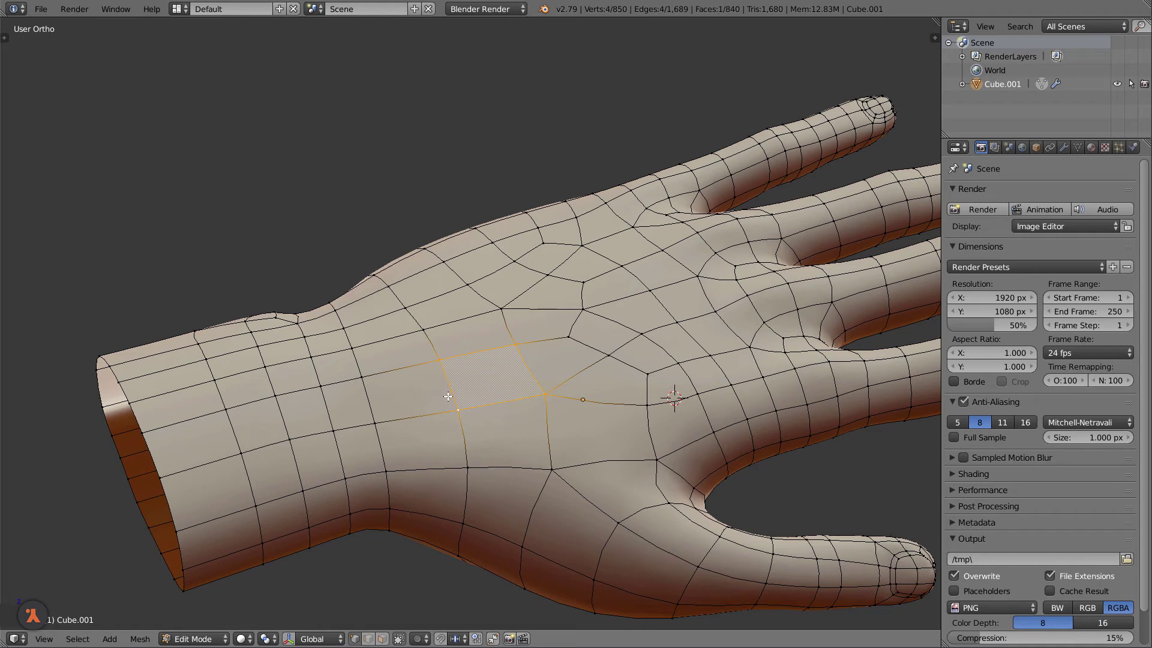
{"action": "key", "text": "ctrl+Tab"}
{"action": "left_click", "coordinate": [429, 409]}
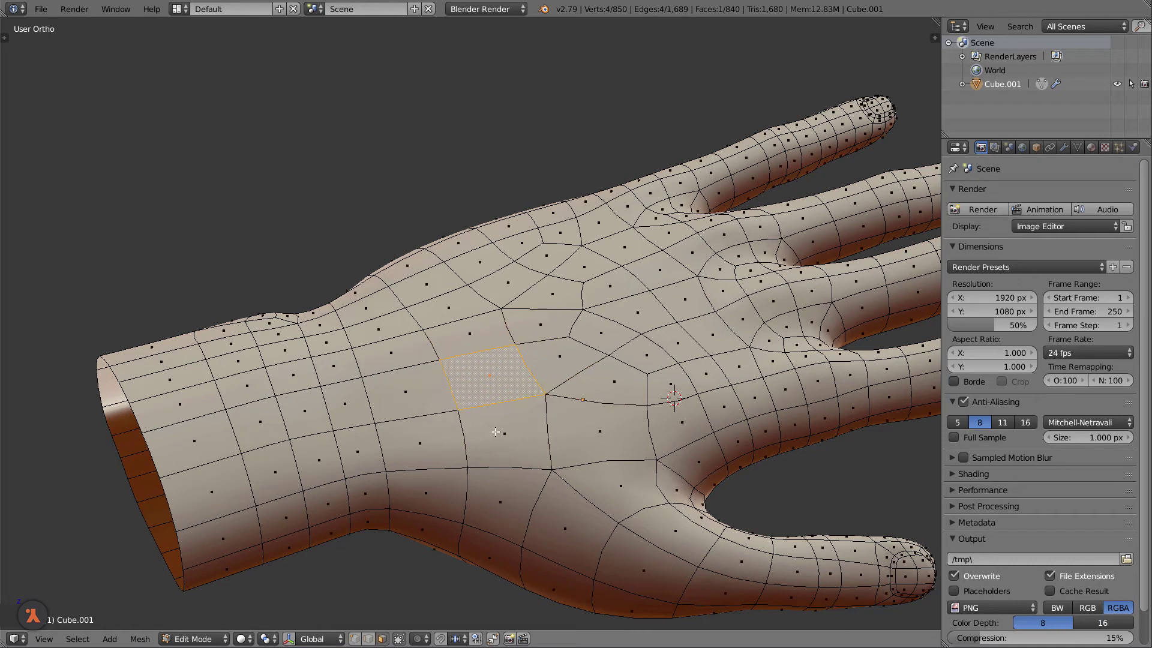
{"action": "key", "text": "g"}
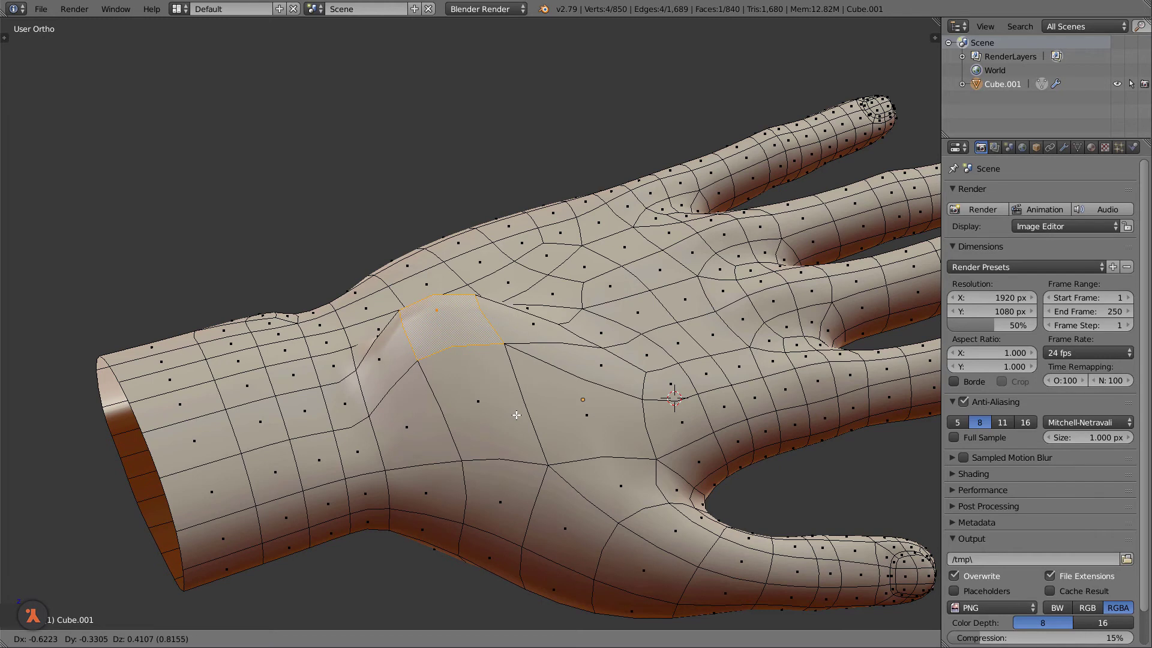
{"action": "key", "text": "z"}
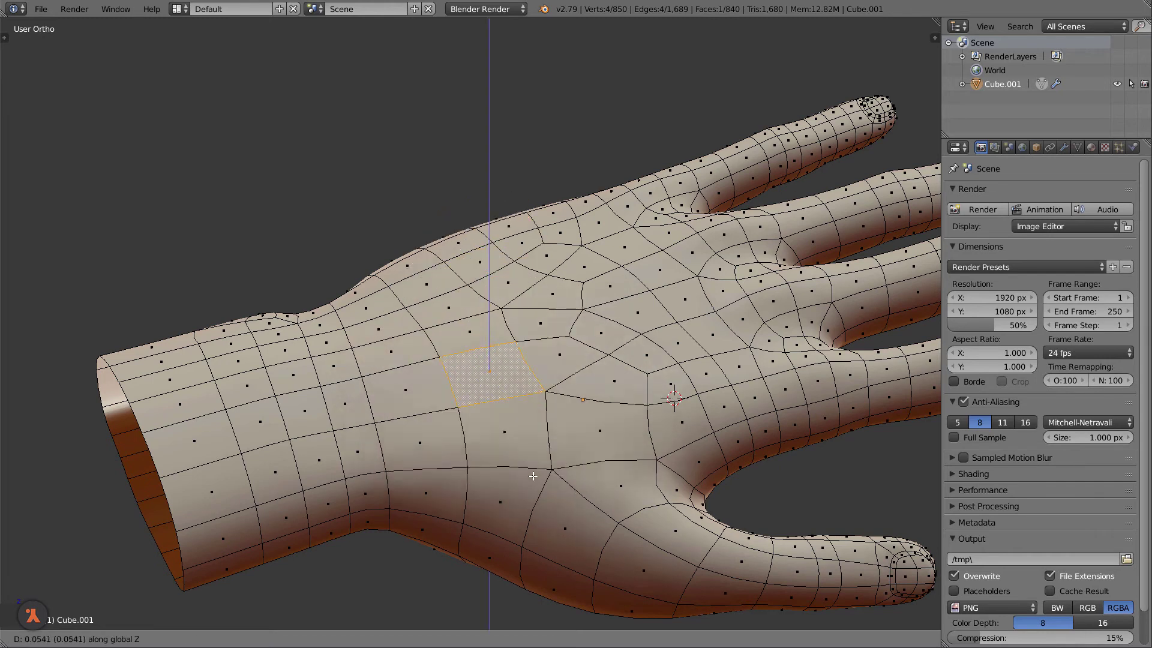
{"action": "type", "text": "1"}
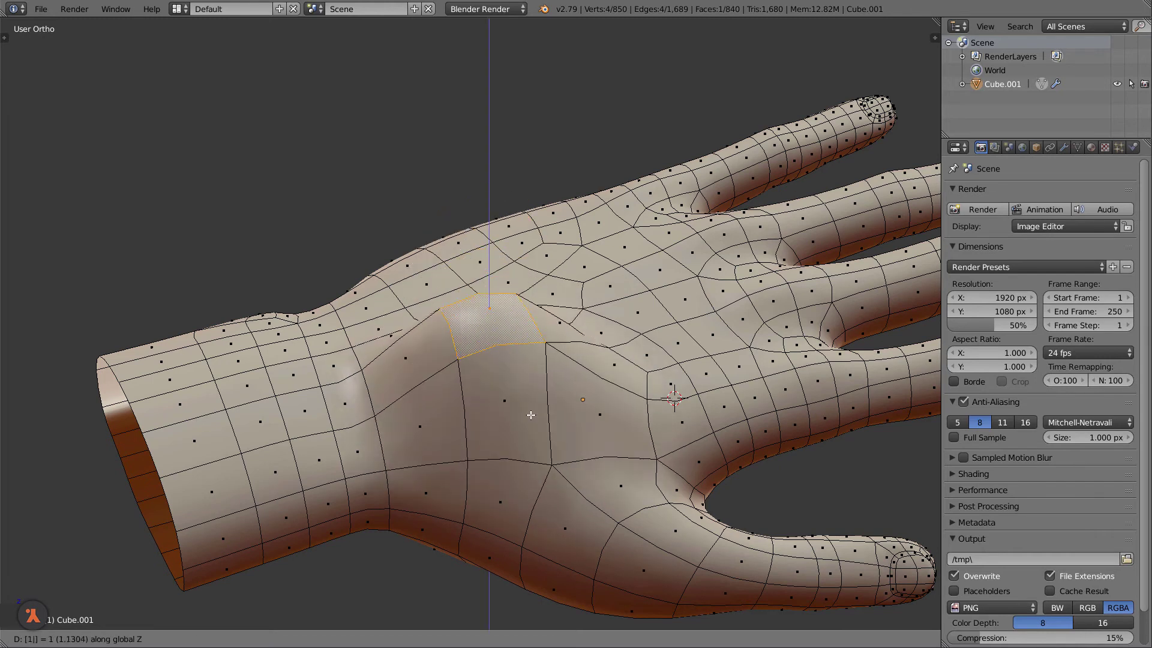
{"action": "key", "text": "Escape"}
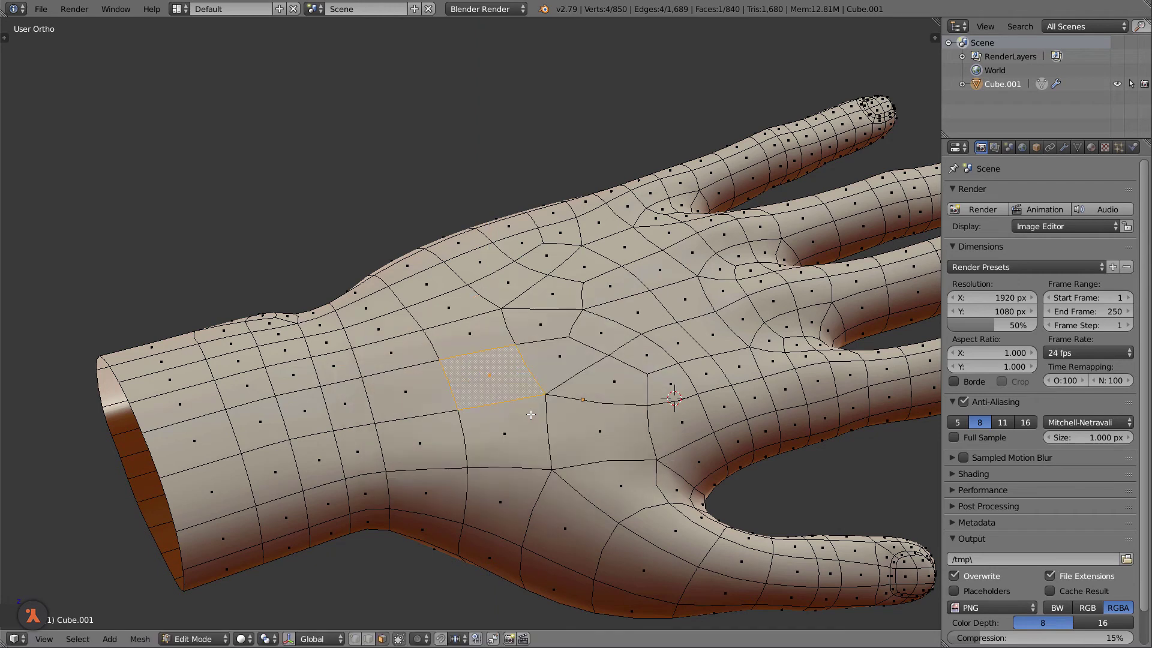
{"action": "key", "text": "g"}
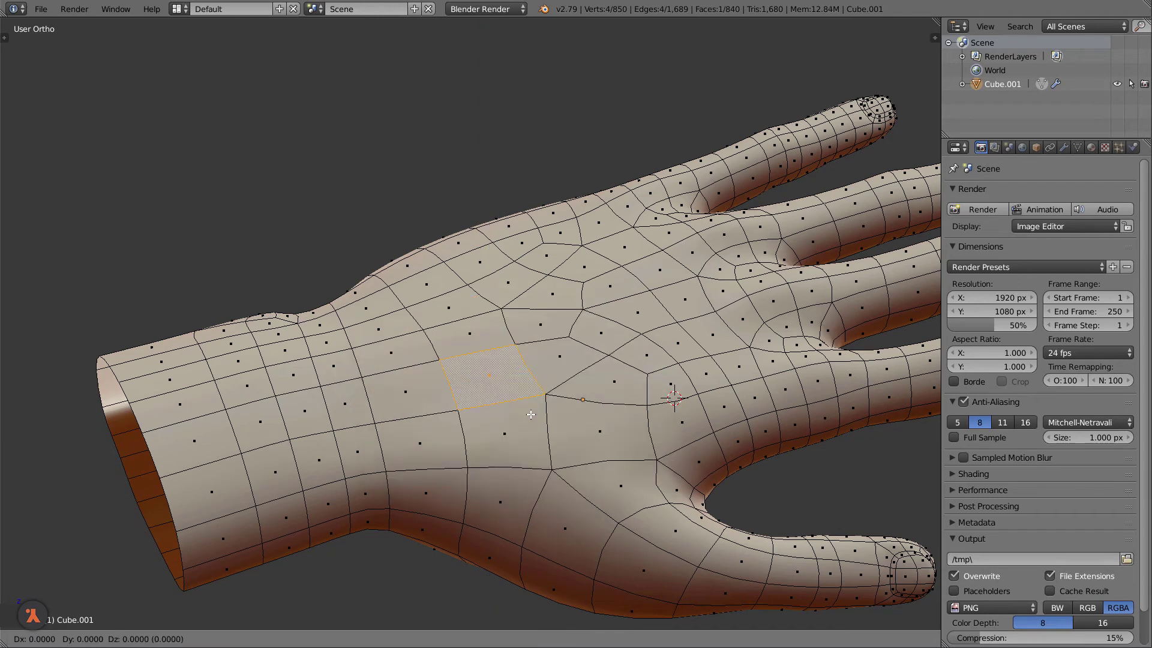
{"action": "type", "text": "z"}
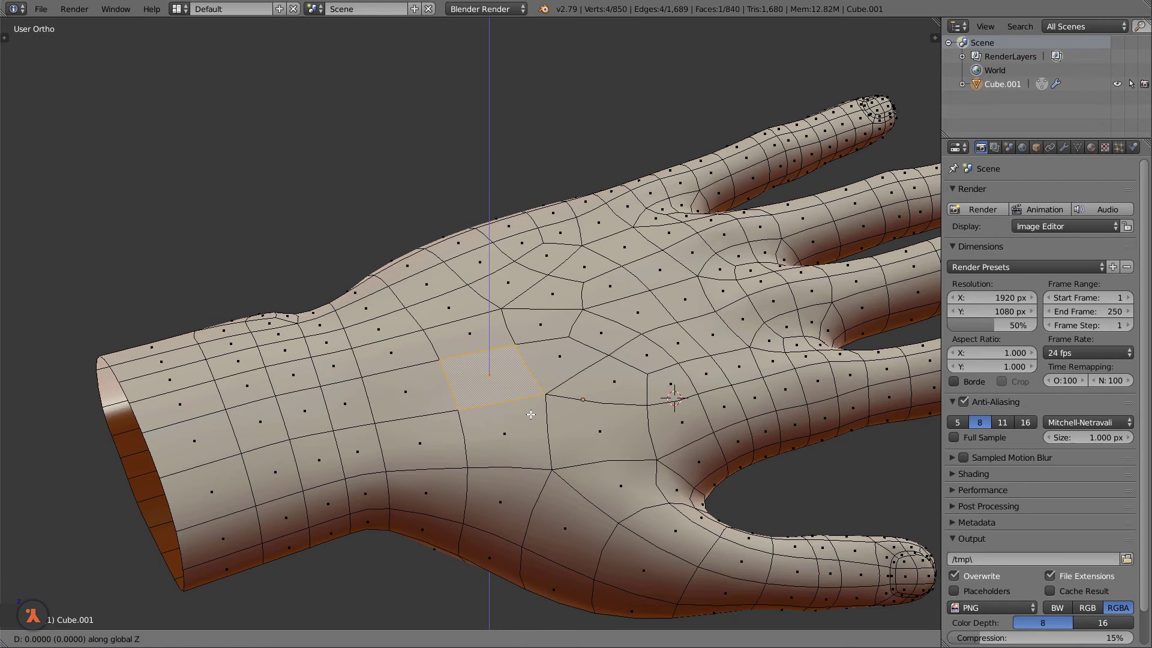
{"action": "type", "text": "-1"}
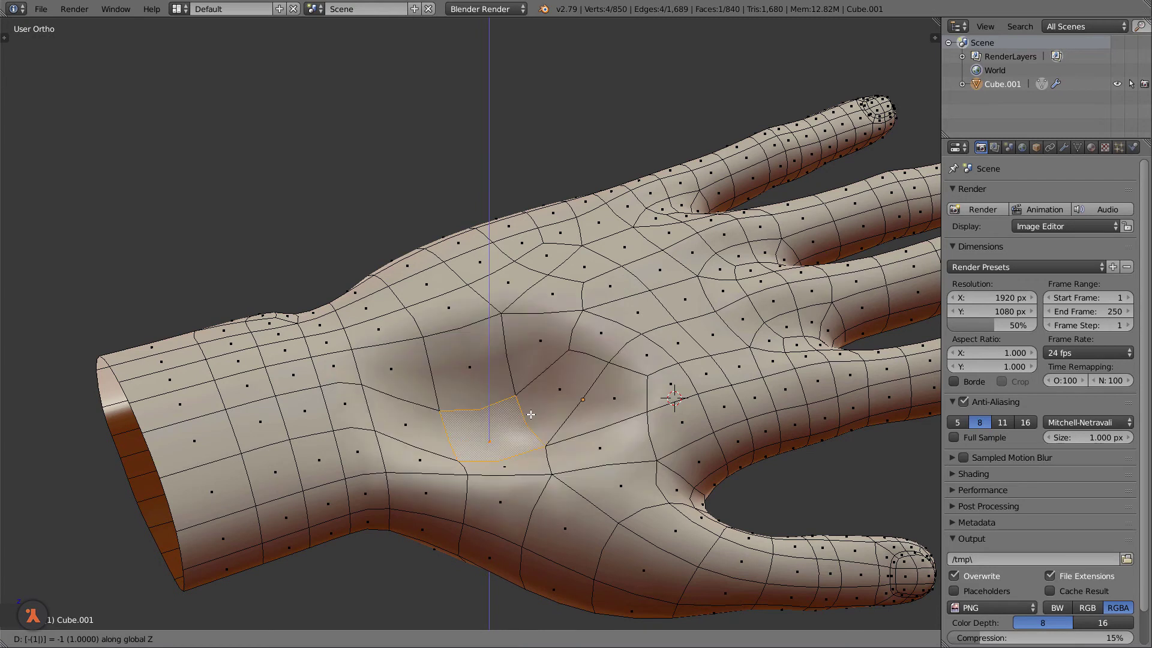
{"action": "key", "text": "Escape"}
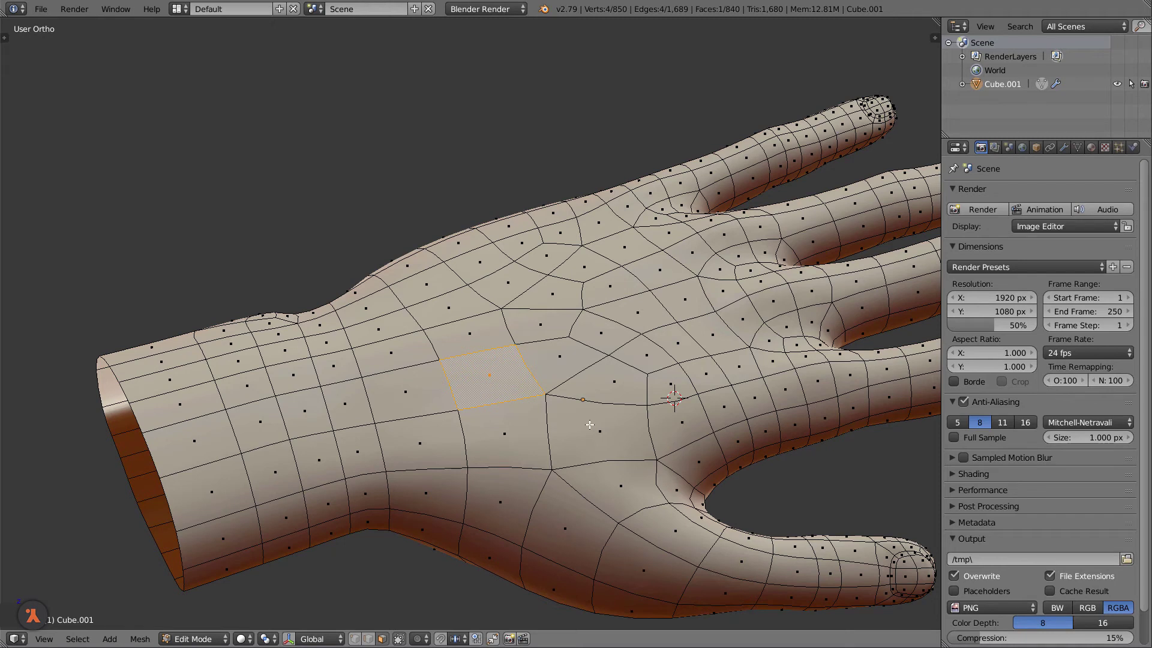
{"action": "key", "text": "r"}
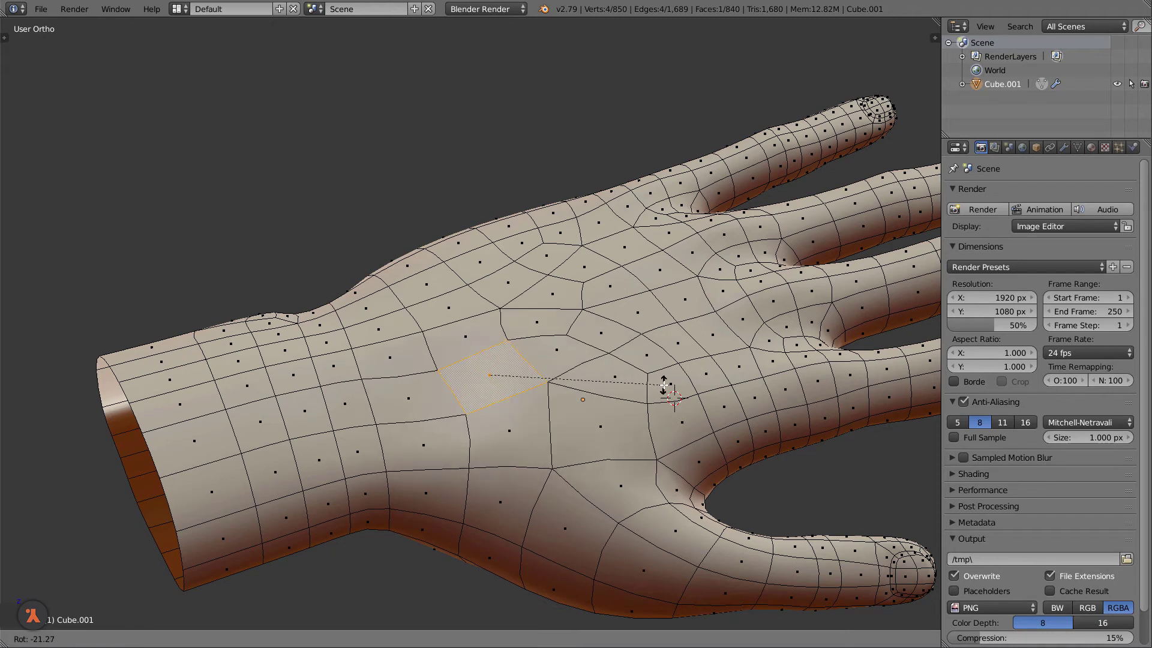
{"action": "key", "text": "z"}
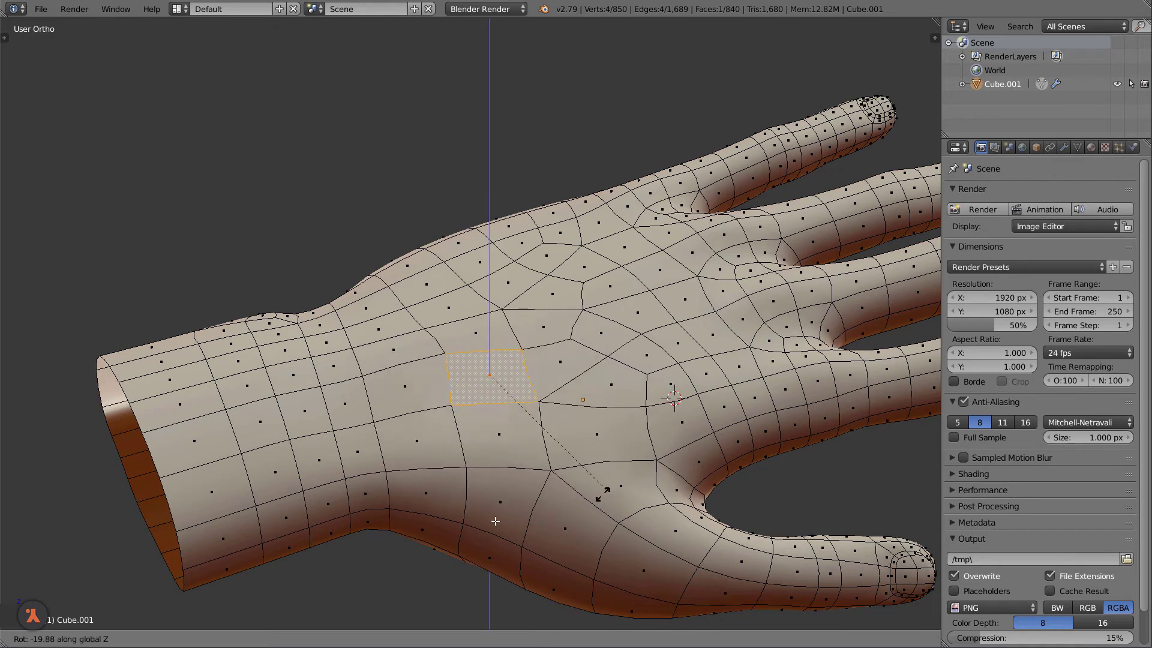
{"action": "type", "text": "45"}
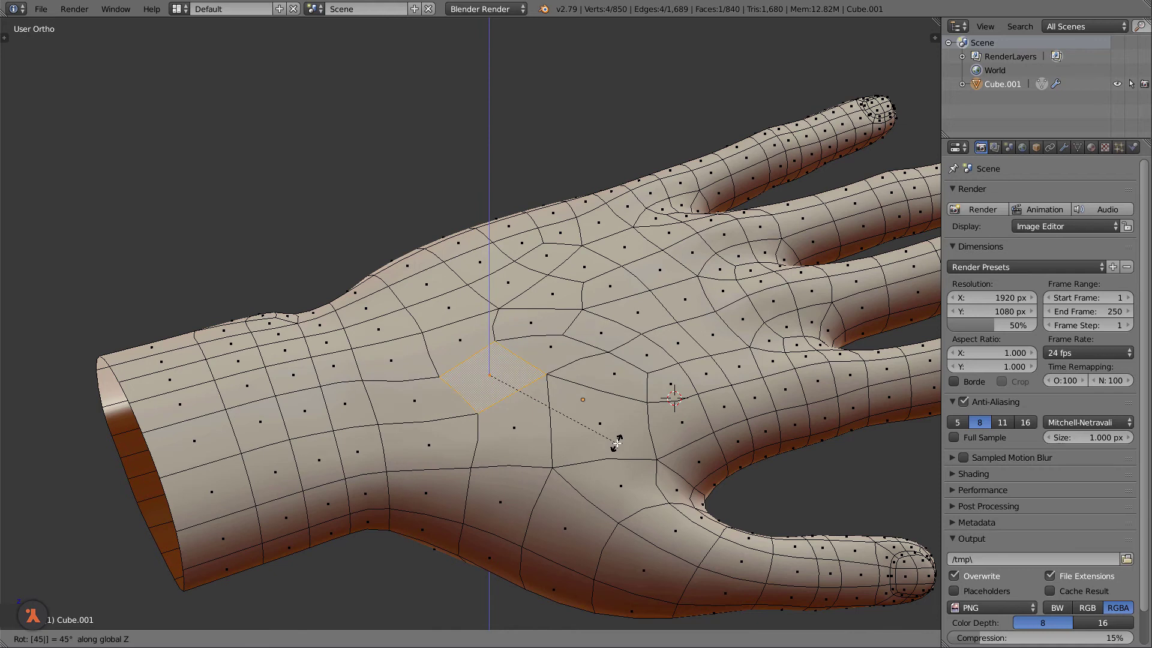
{"action": "key", "text": "Return"}
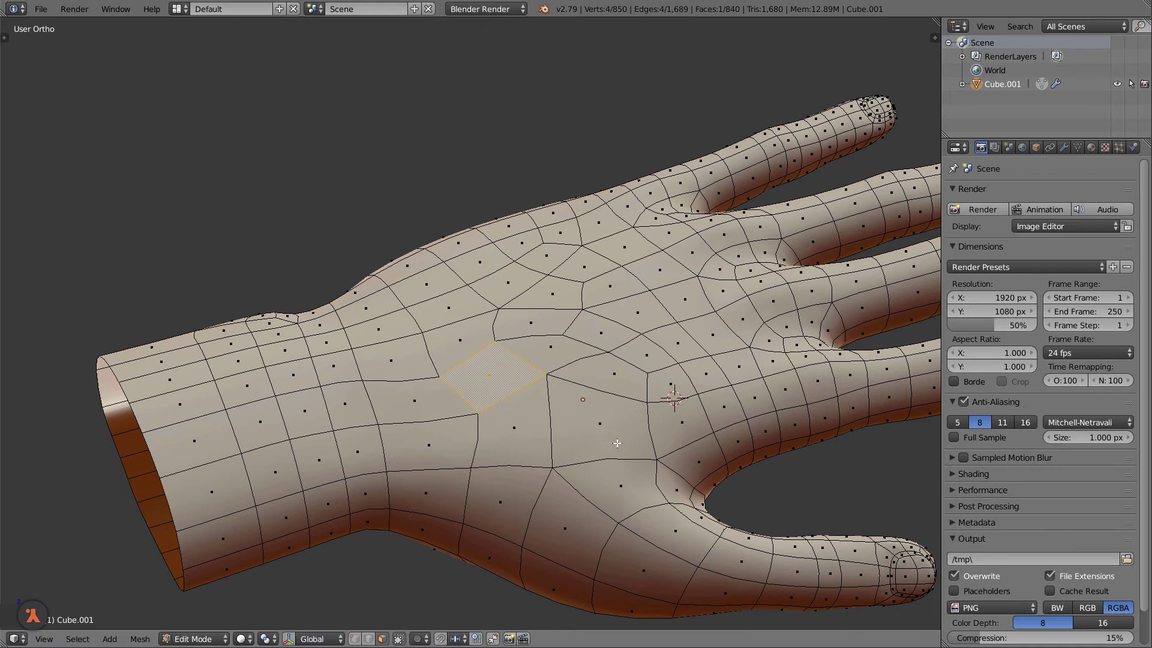
{"action": "key", "text": "ctrl+z"}
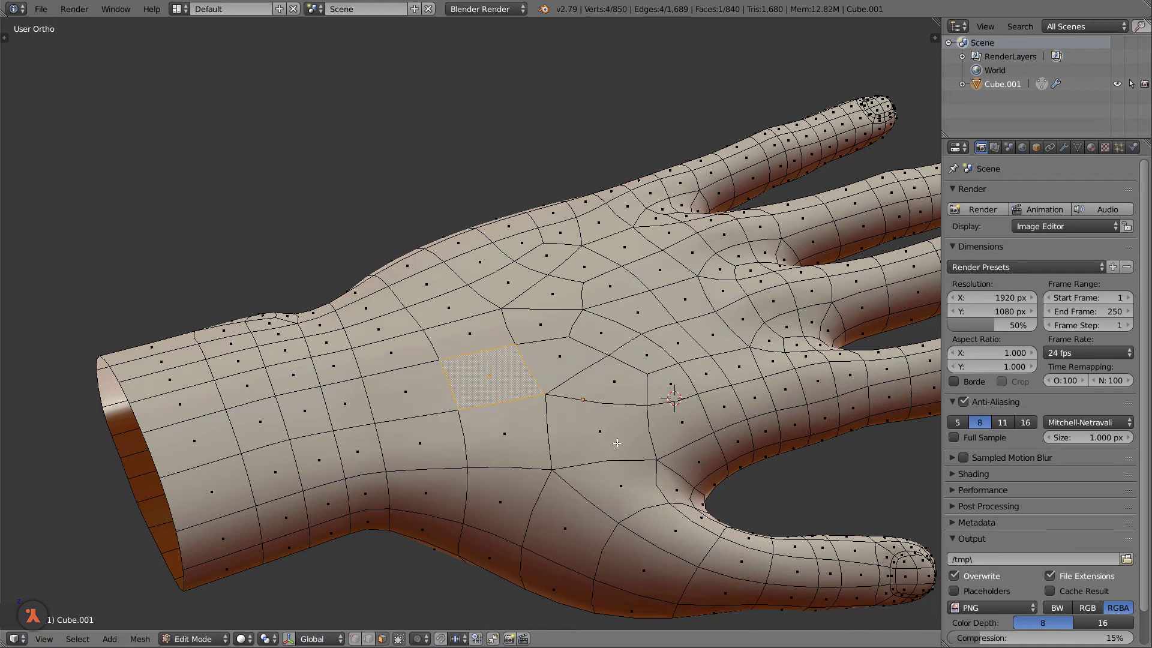
{"action": "key", "text": "s"}
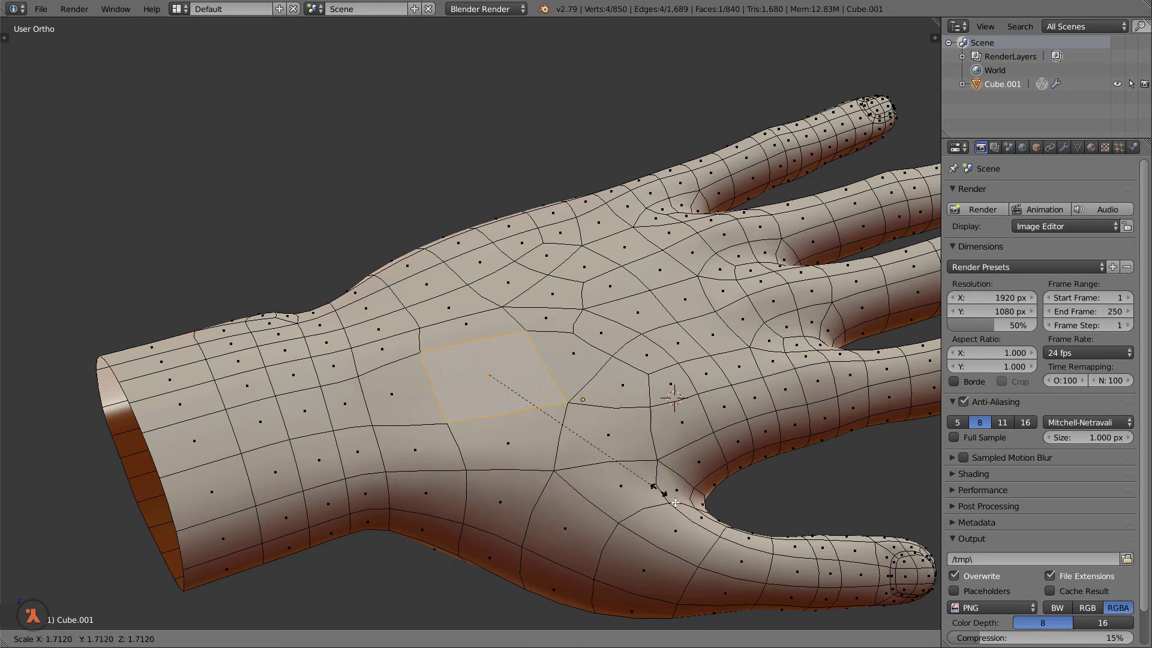
{"action": "key", "text": "z"}
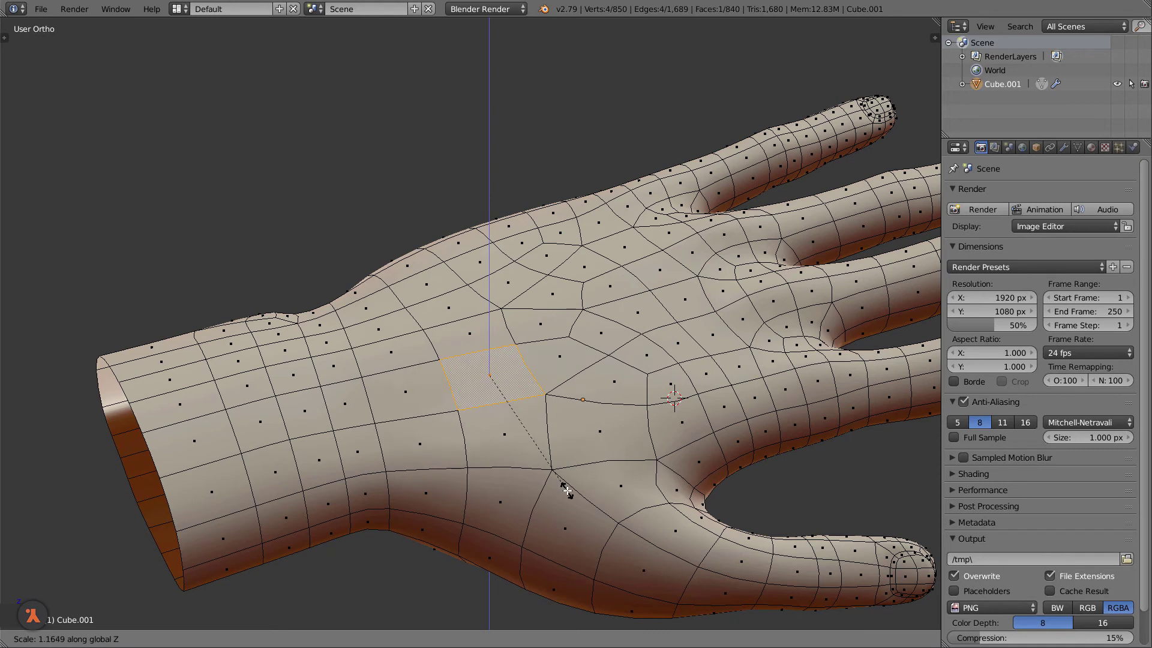
{"action": "left_click", "coordinate": [567, 491]}
{"action": "key", "text": "a"}
- Return to vertex mode, view the wrist from Top view, and switch to wireframe
{"action": "key", "text": "ctrl+Tab"}
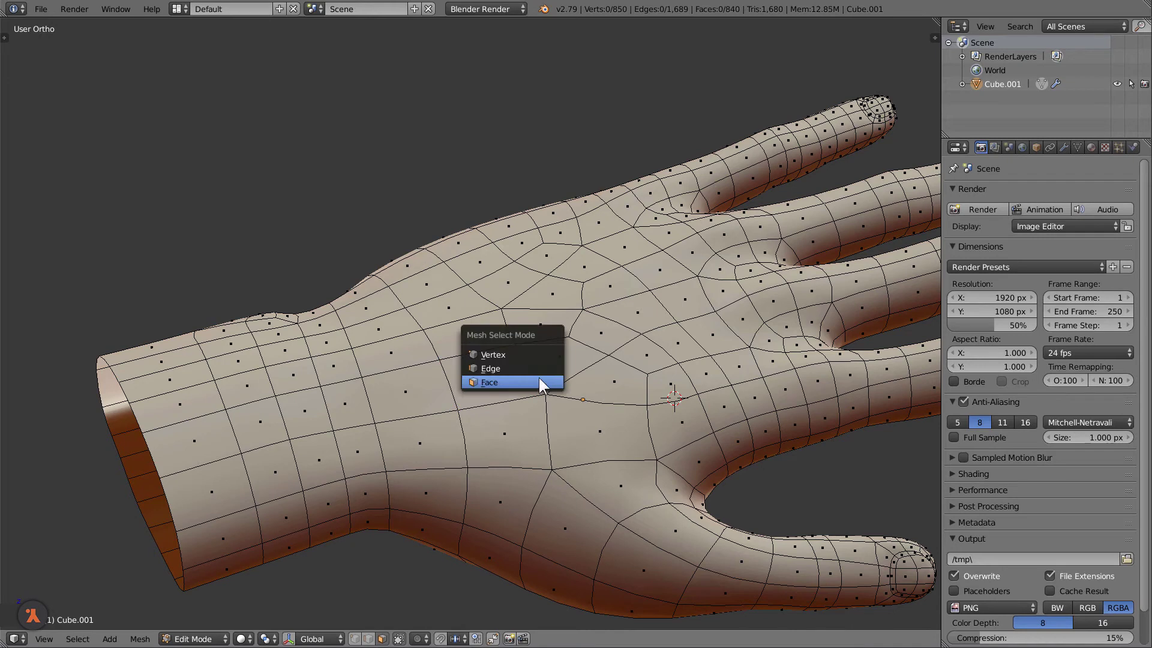
{"action": "left_click", "coordinate": [531, 355]}
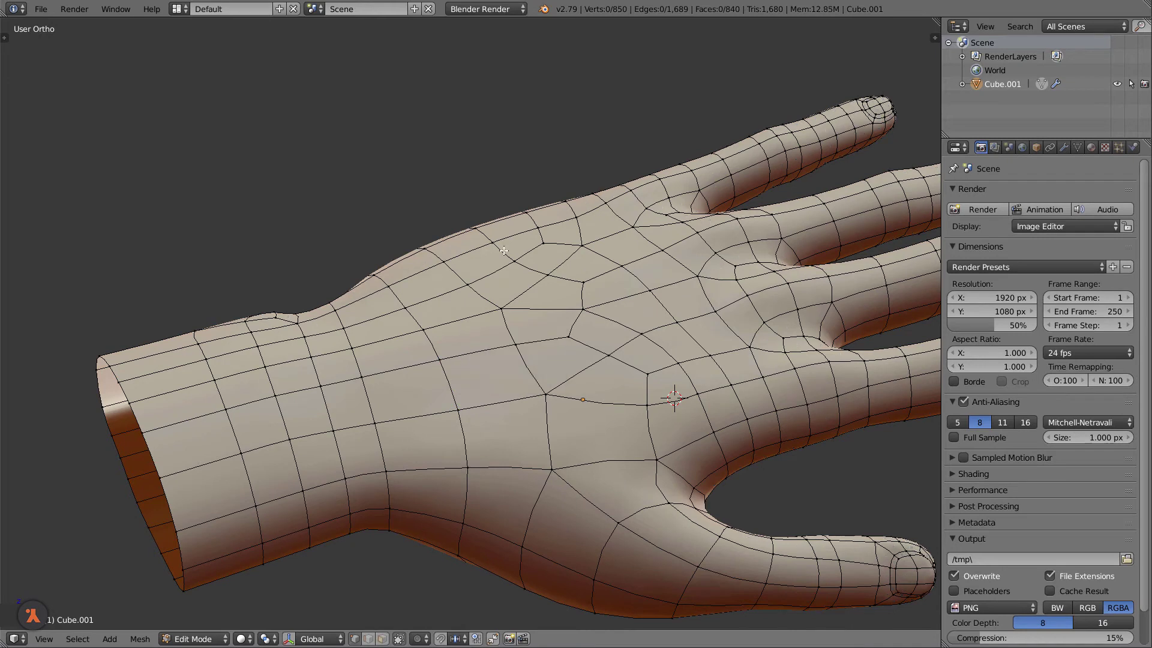
{"action": "key", "text": "KP_7"}
{"action": "middle_click_drag", "start_coordinate": [743, 468], "coordinate": [565, 238], "text": "shift"}
{"action": "key", "text": "z"}
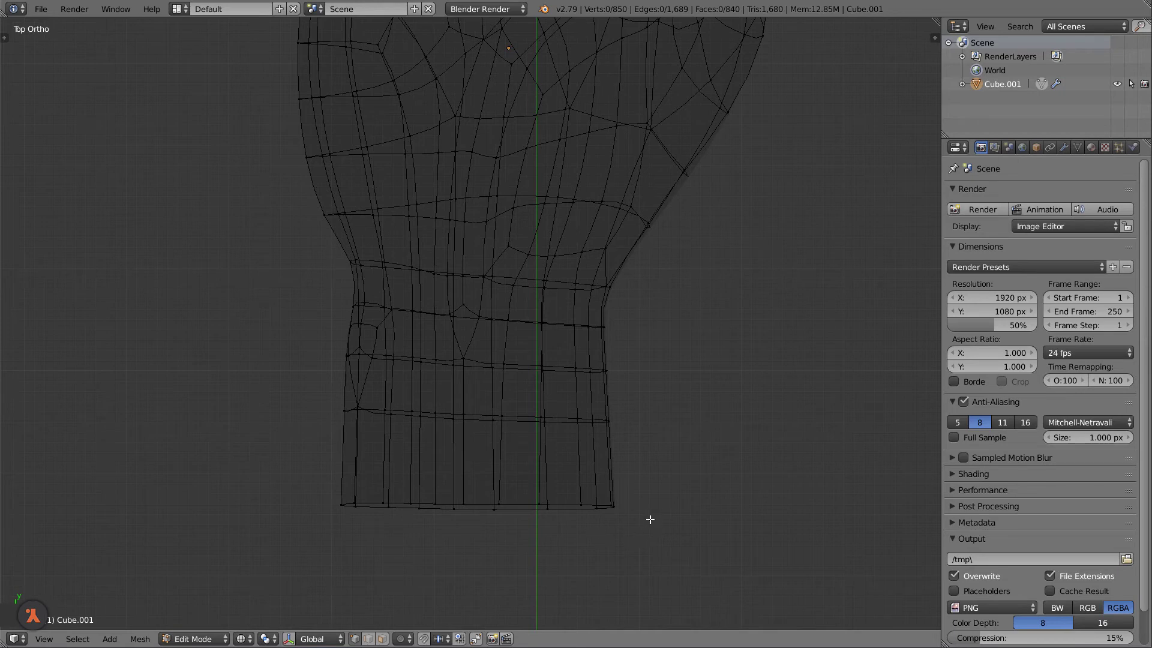
- Select the wrist's bottom edge loop and scale it to 0 along Y
{"action": "right_click", "coordinate": [522, 510], "text": "alt"}
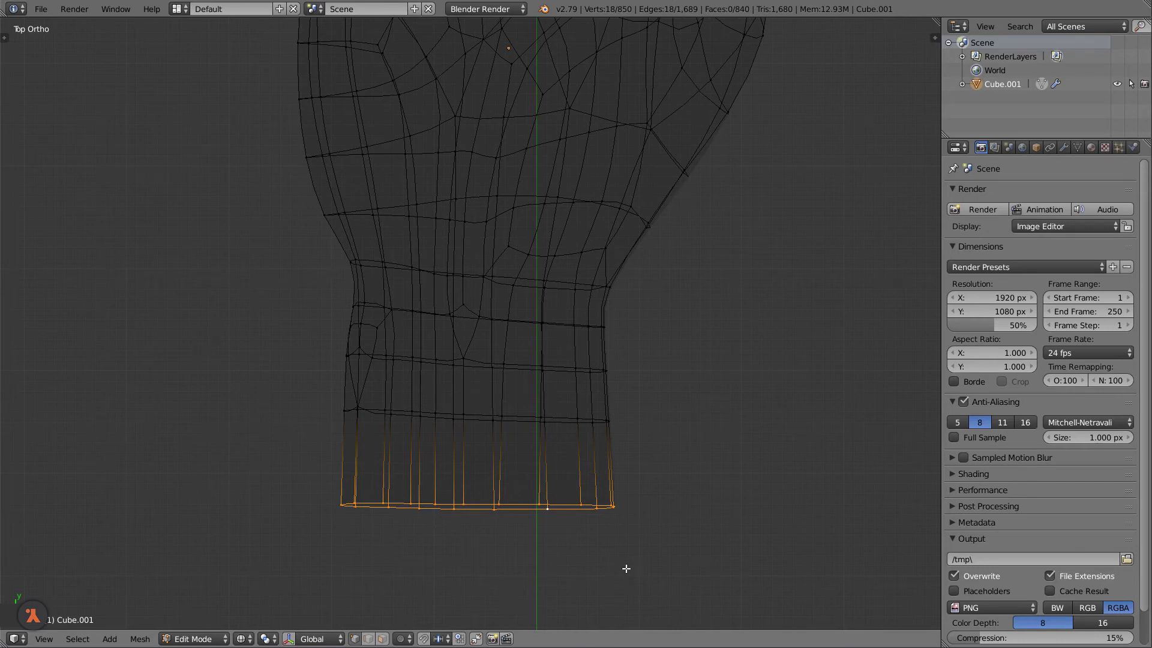
{"action": "scroll", "coordinate": [626, 568], "scroll_direction": "down", "scroll_amount": 2}
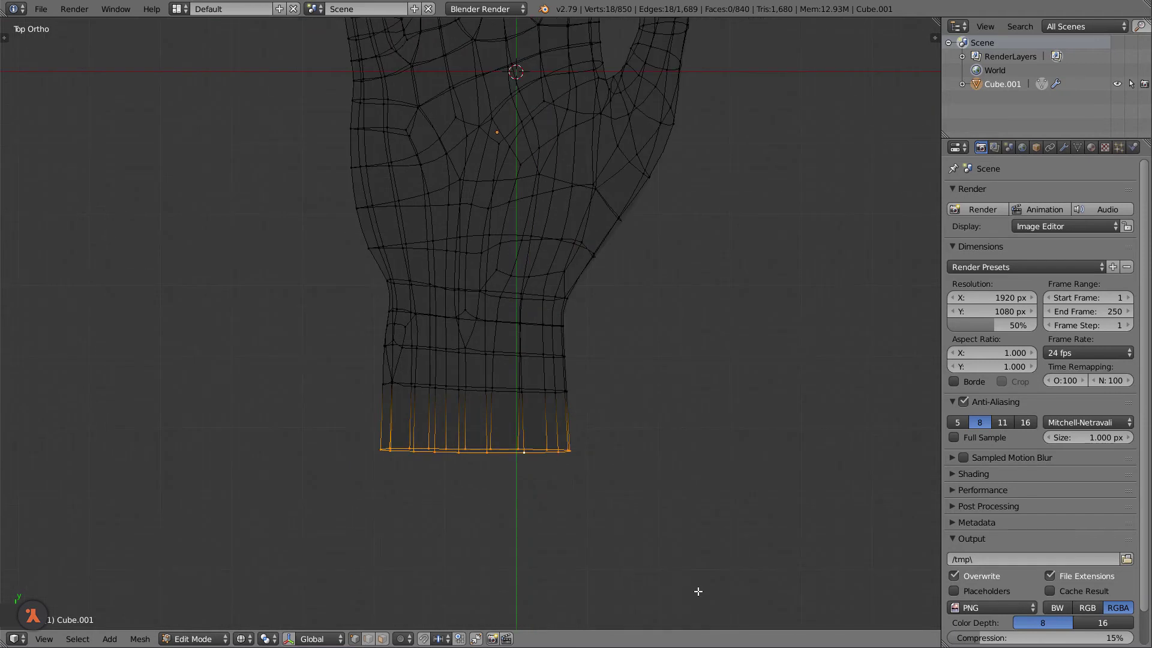
{"action": "key", "text": "s"}
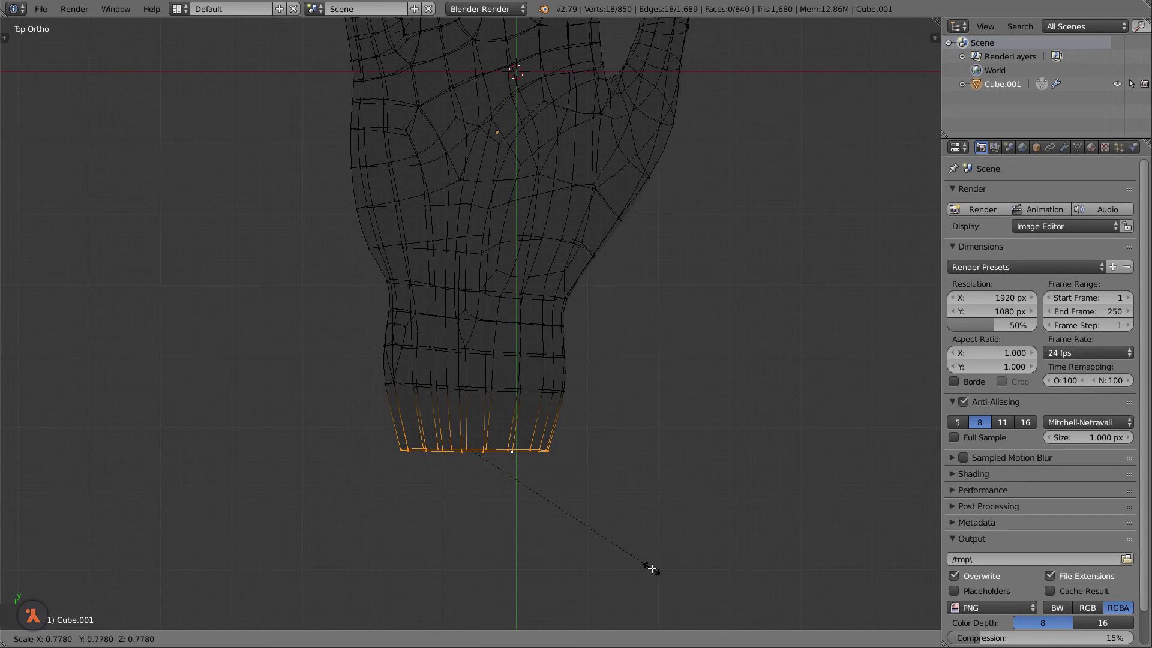
{"action": "key", "text": "y"}
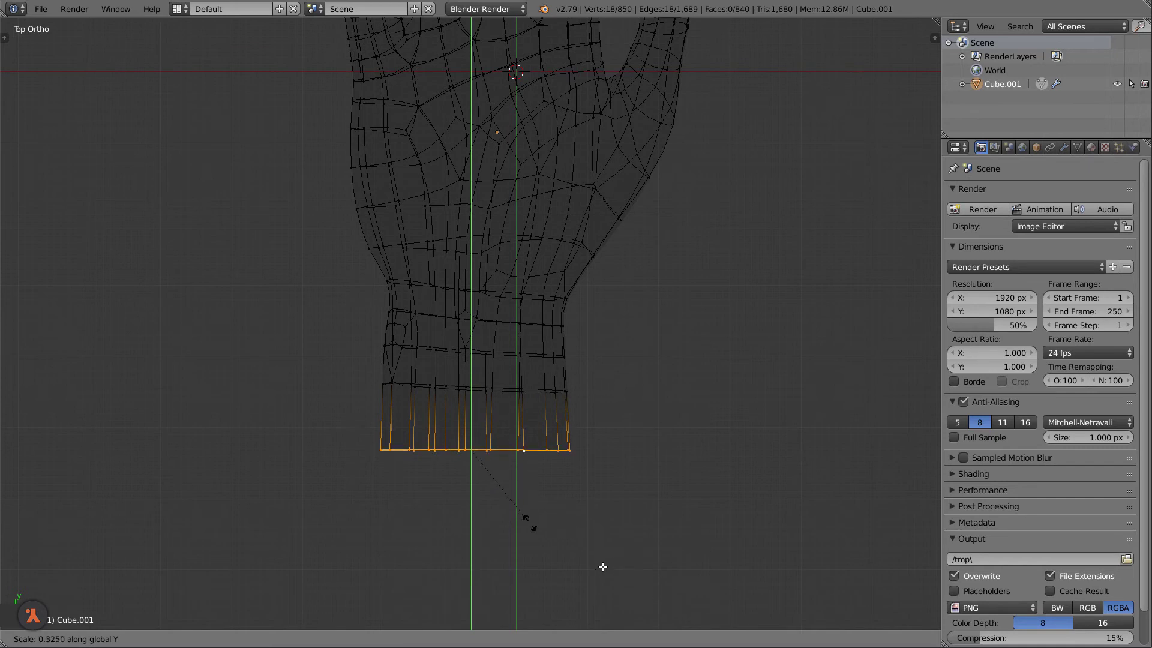
{"action": "type", "text": "0"}
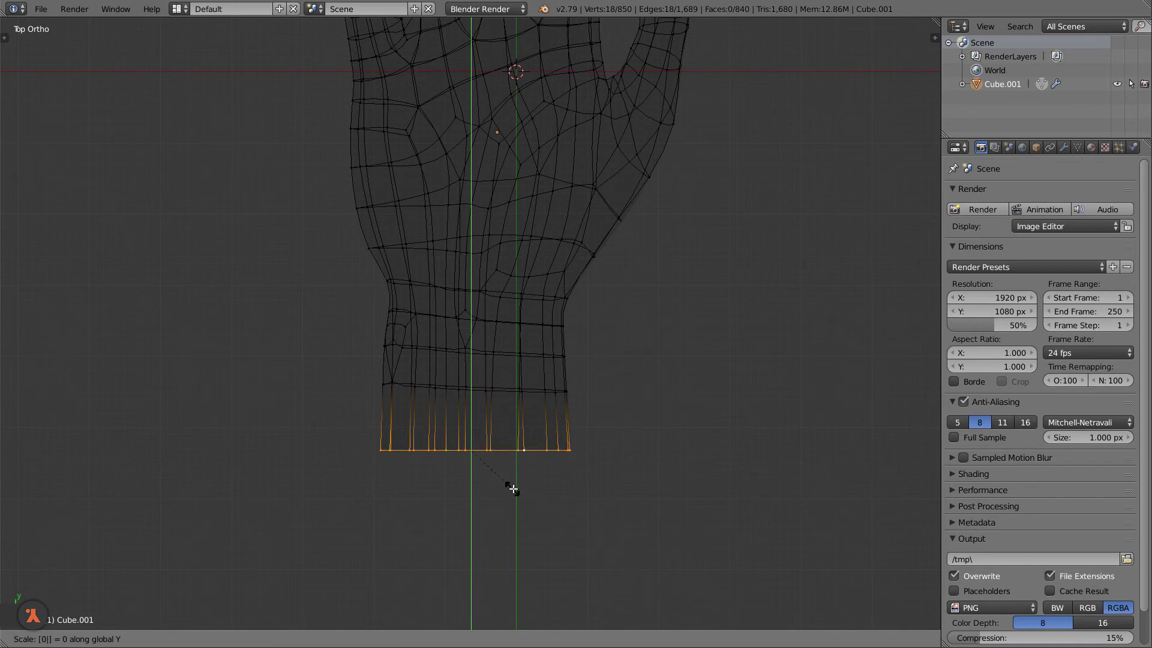
{"action": "key", "text": "Return"}
{"action": "scroll", "coordinate": [515, 488], "scroll_direction": "up", "scroll_amount": 3}
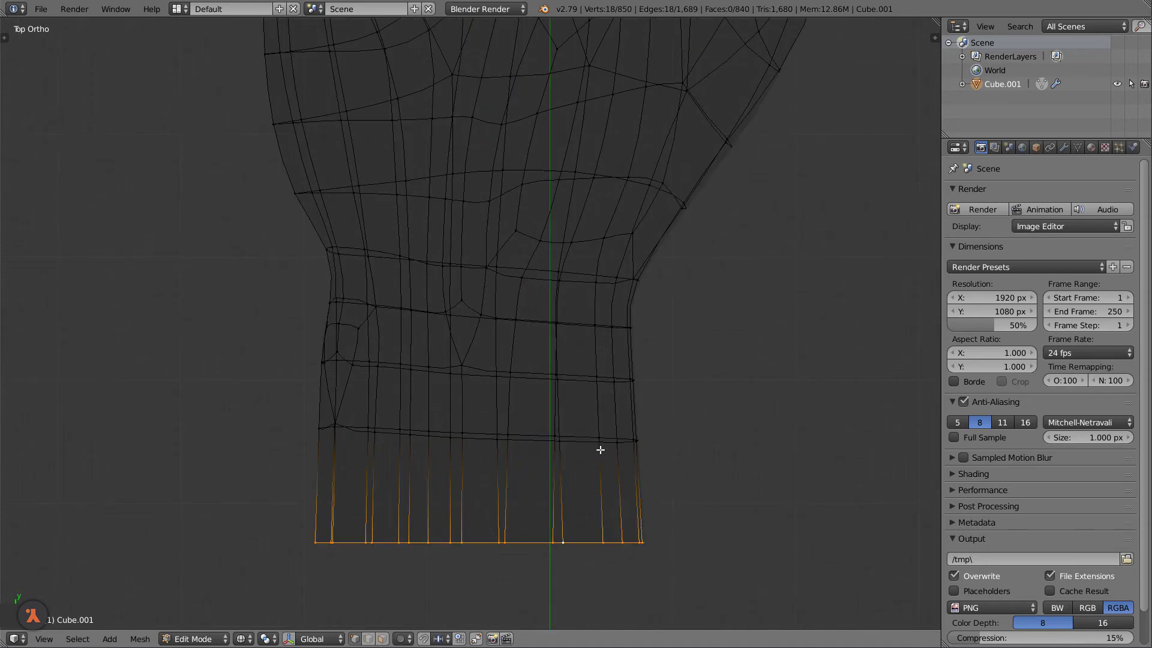
- Box-select the loop above the wrist end and scale it to 0 along Y
{"action": "key", "text": "a"}
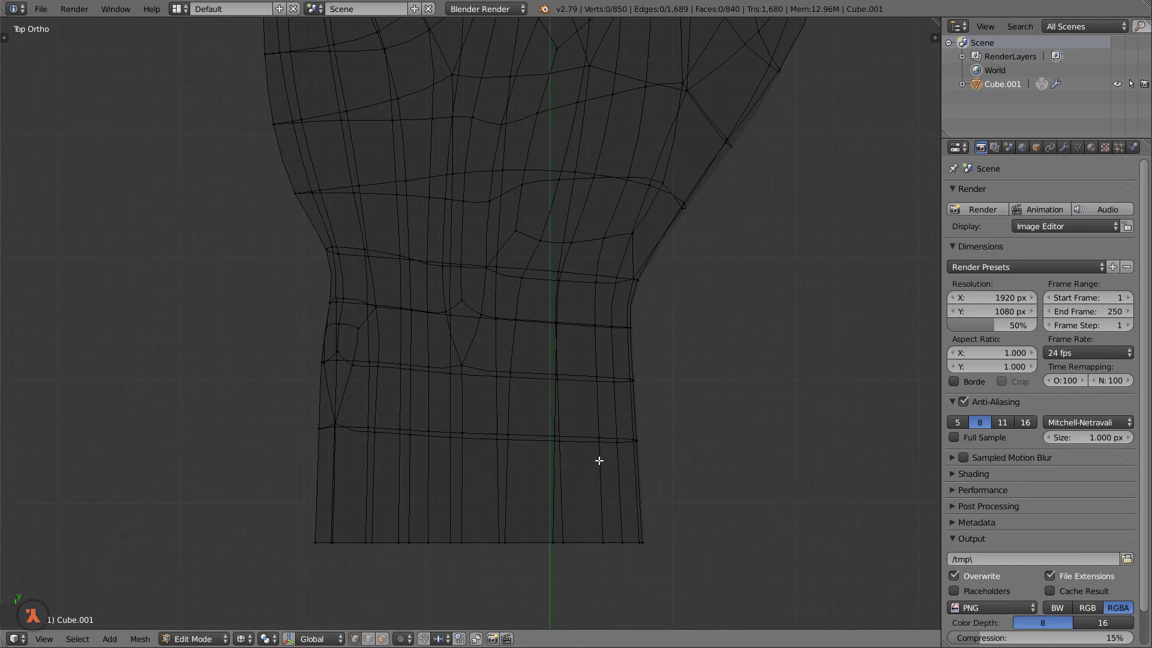
{"action": "key", "text": "b"}
{"action": "left_click_drag", "start_coordinate": [240, 405], "coordinate": [770, 492]}
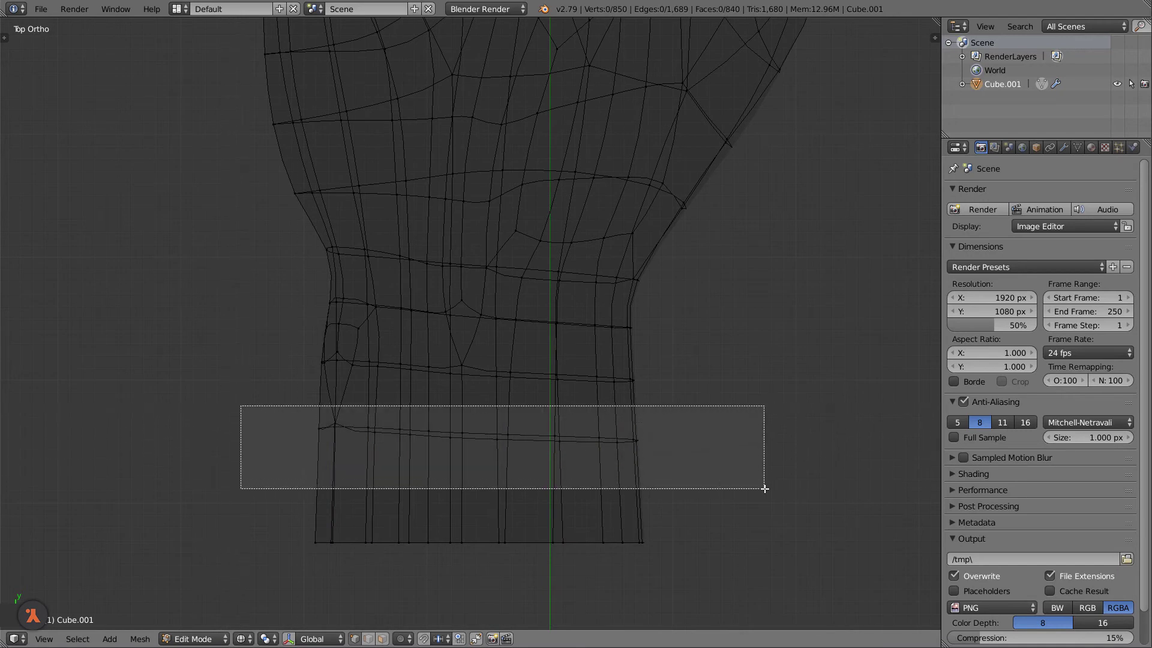
{"action": "key", "text": "s"}
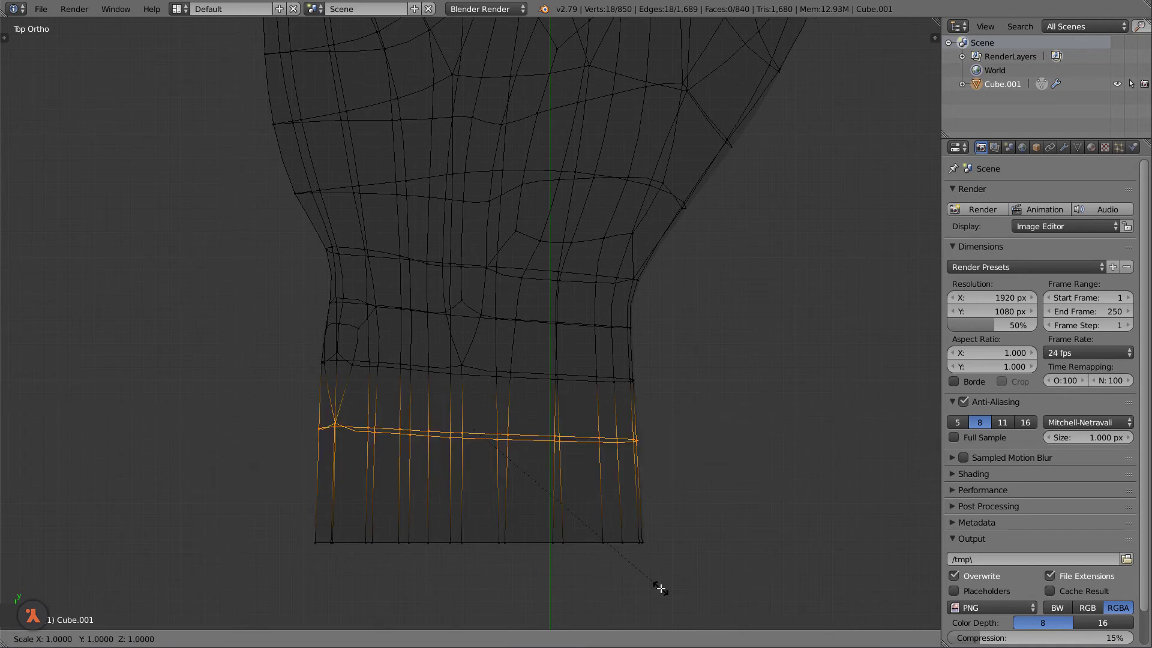
{"action": "key", "text": "y"}
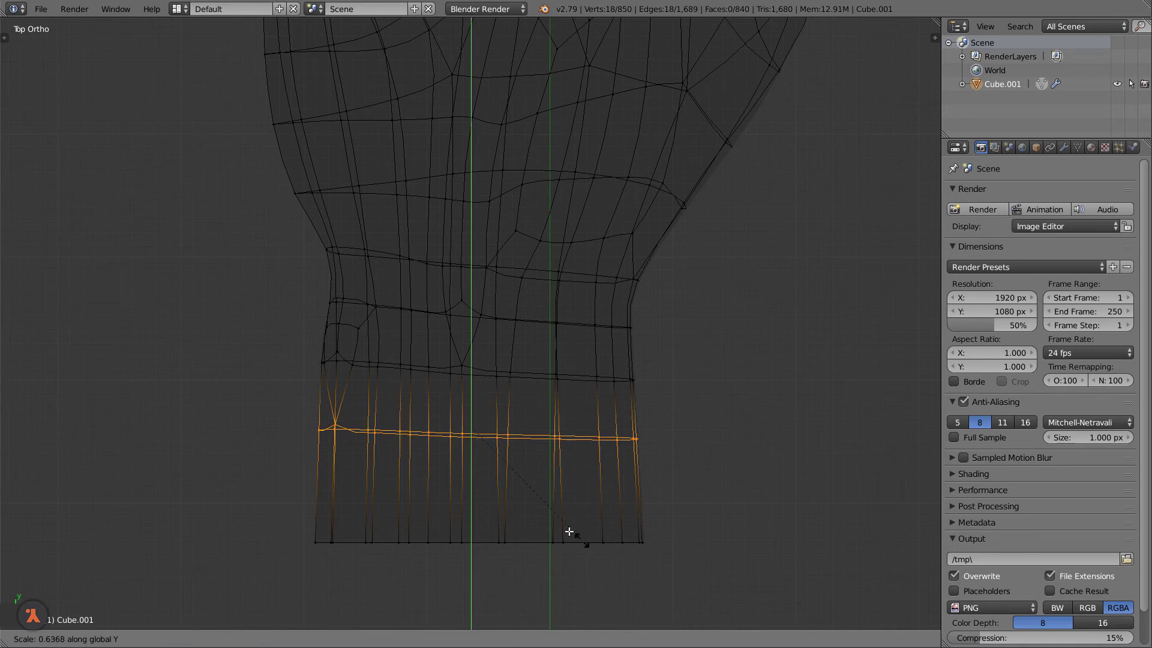
{"action": "type", "text": "0"}
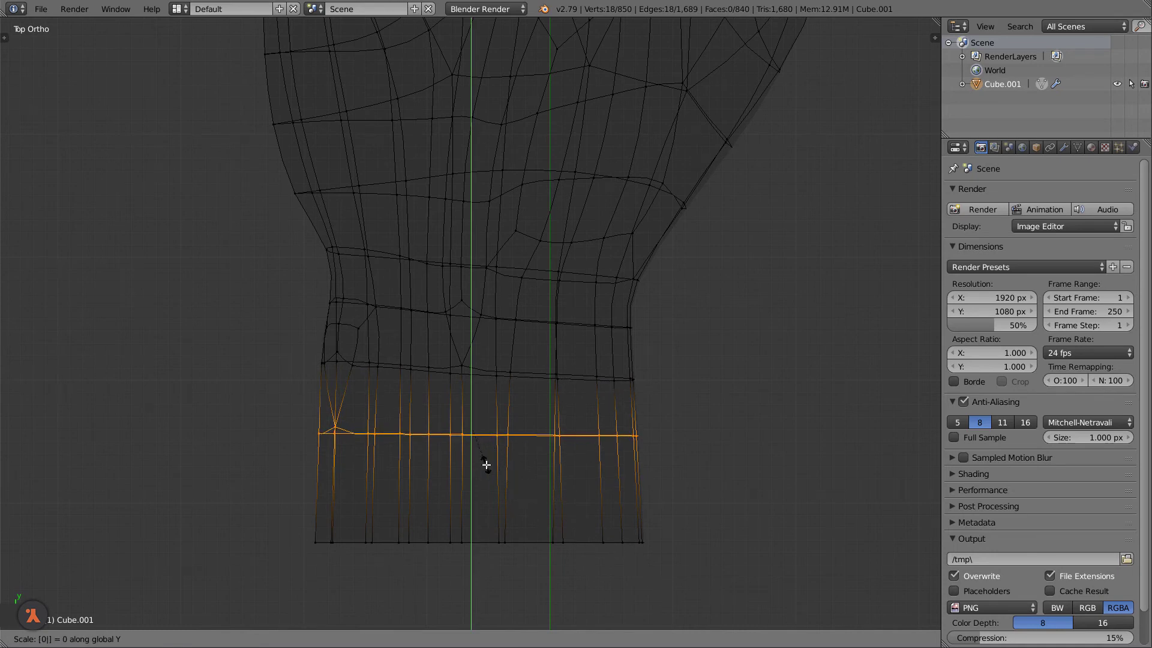
{"action": "key", "text": "Return"}
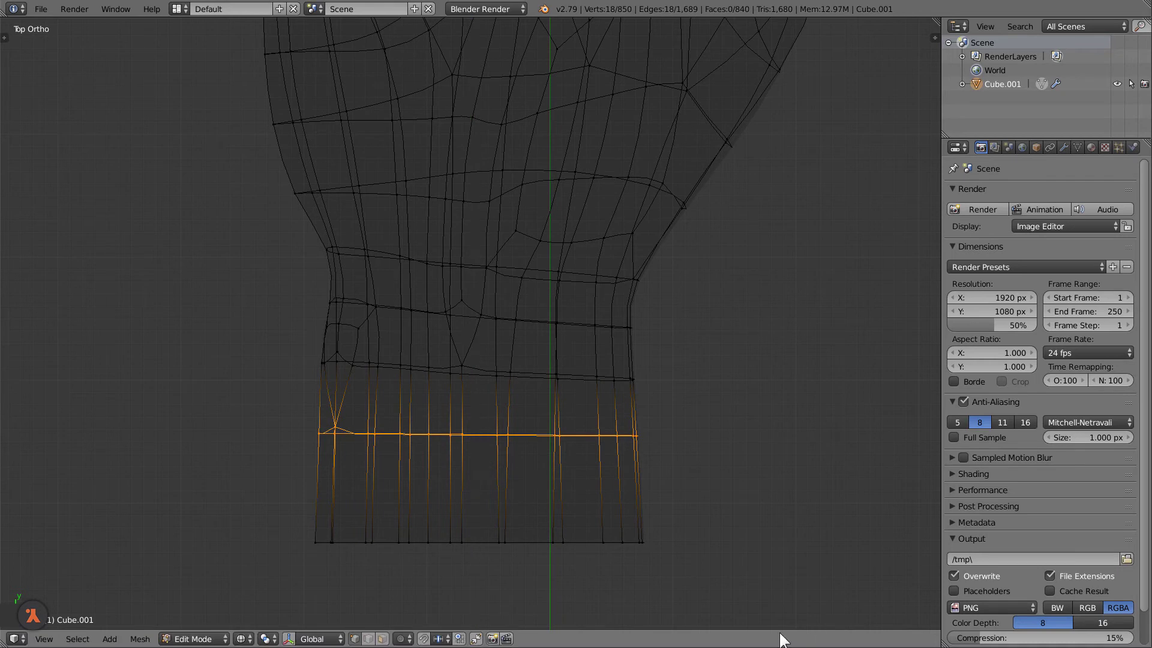
{"action": "key", "text": "s"}
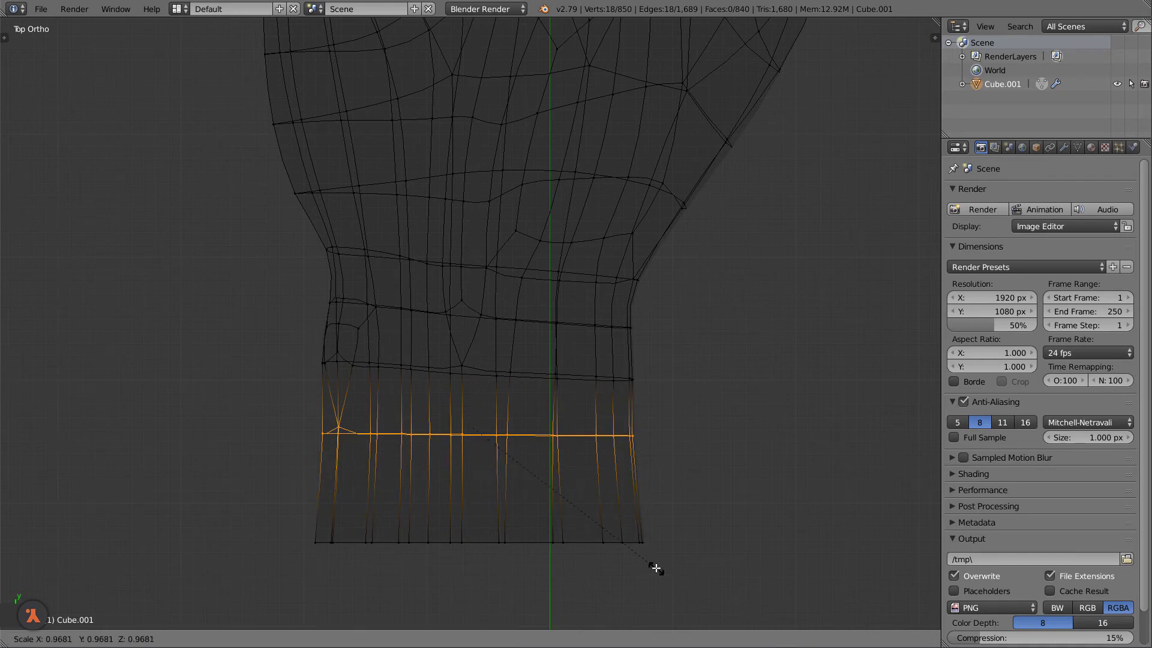
{"action": "key", "text": "y"}
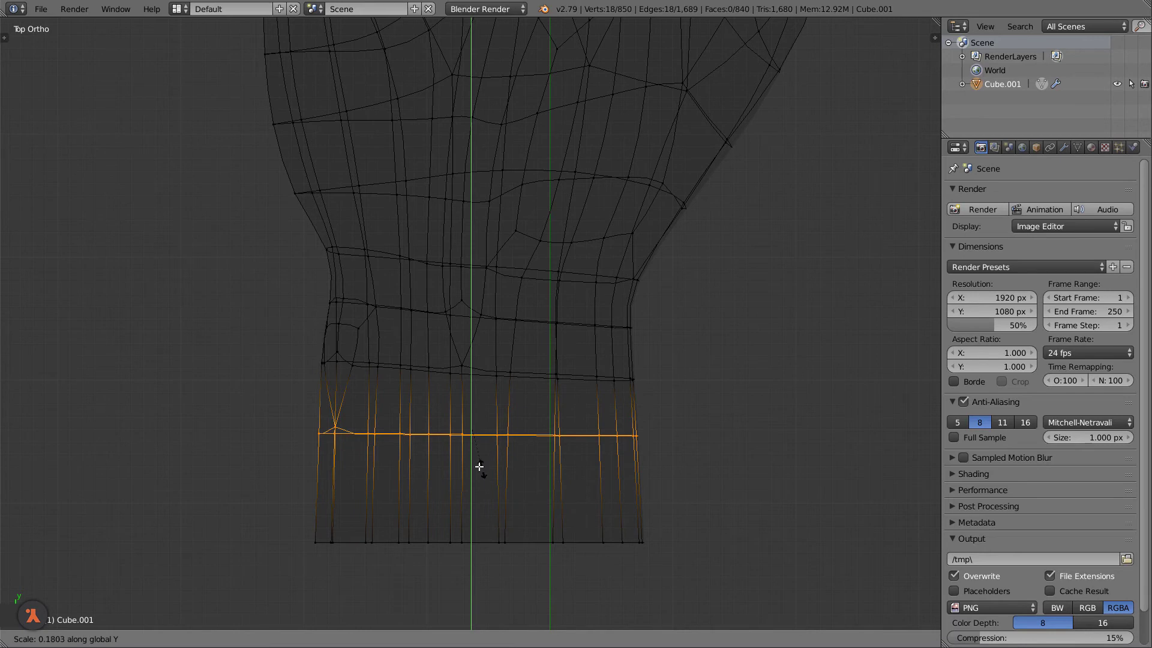
{"action": "left_click", "coordinate": [472, 455]}
{"action": "key", "text": "z"}
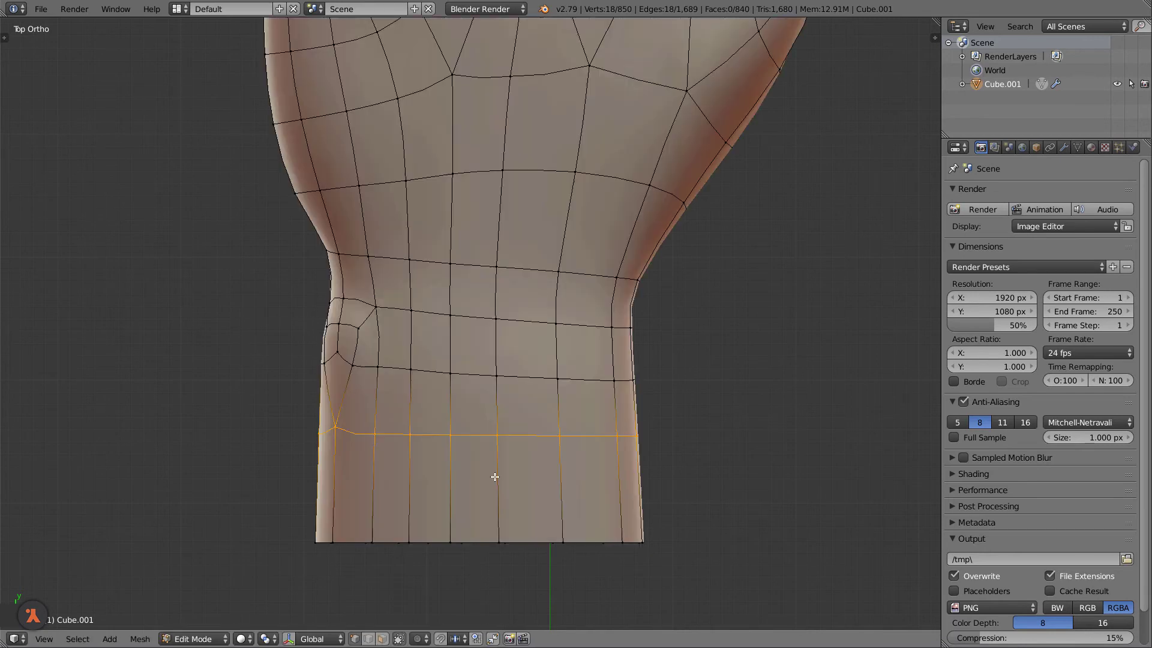
{"action": "key", "text": "z"}
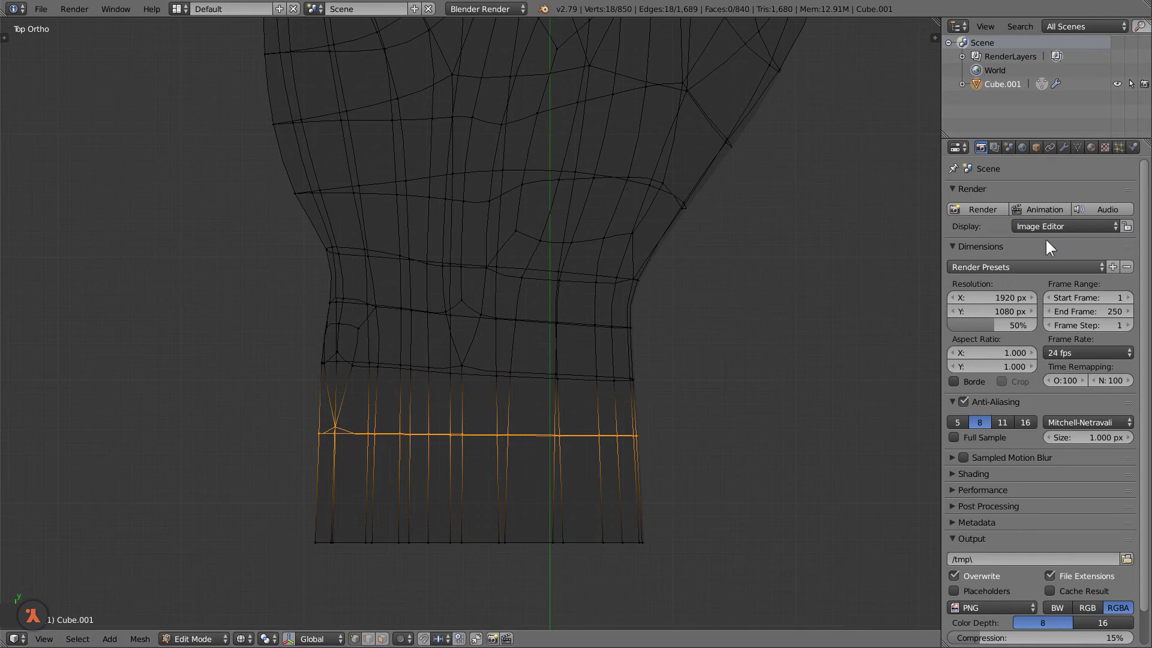
- Enable On Cage in the Subdivision modifier and preview the wrist in solid shading
{"action": "left_click", "coordinate": [1064, 147]}
{"action": "left_click", "coordinate": [1078, 212]}
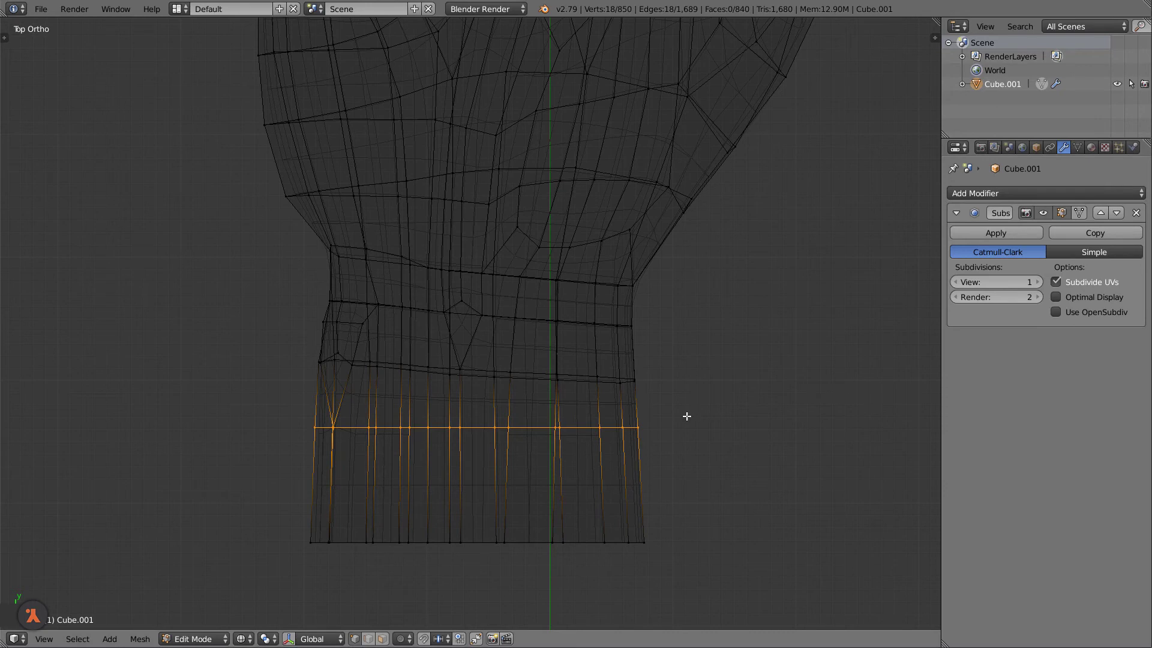
{"action": "key", "text": "z"}
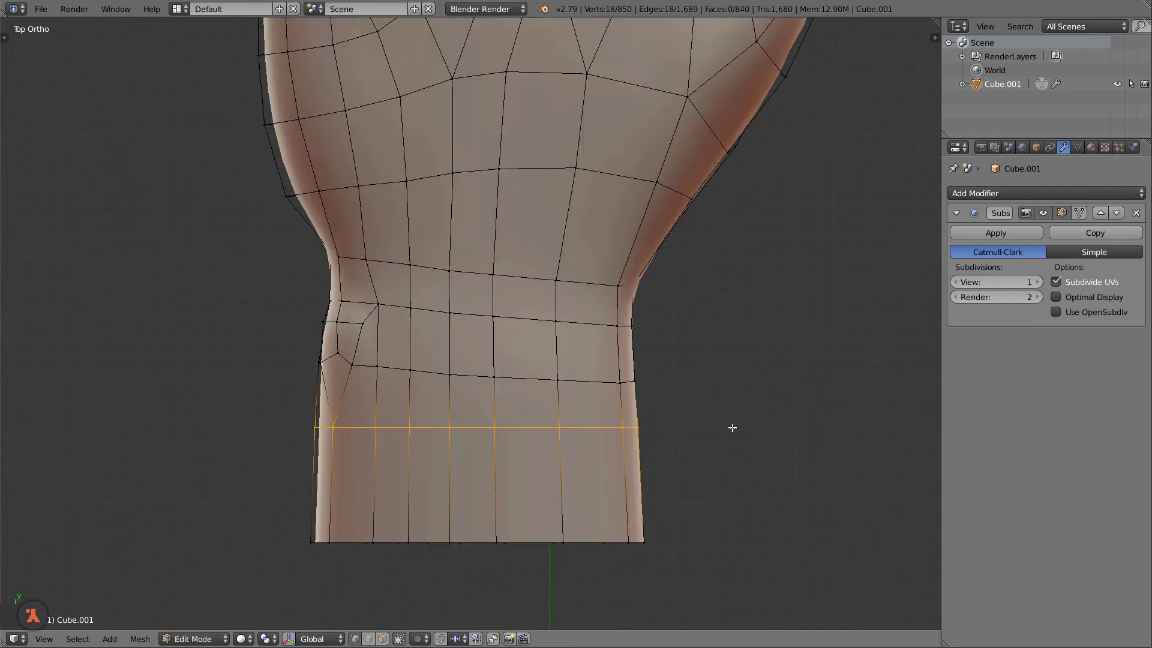
{"action": "key", "text": "z"}
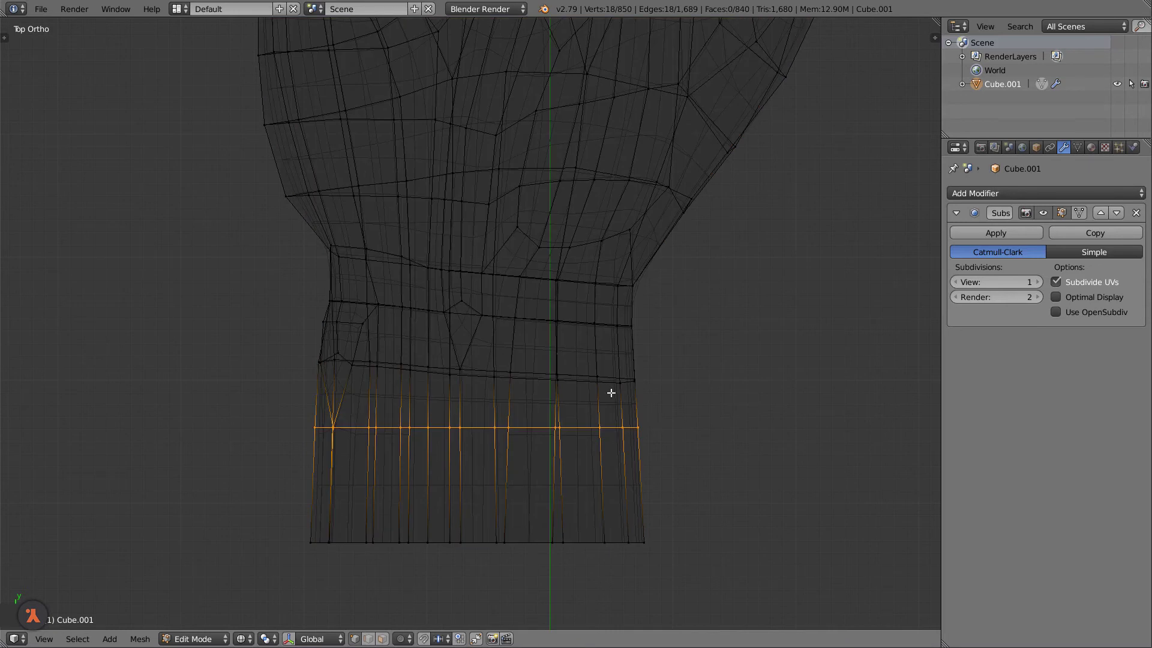
{"action": "key", "text": "z"}
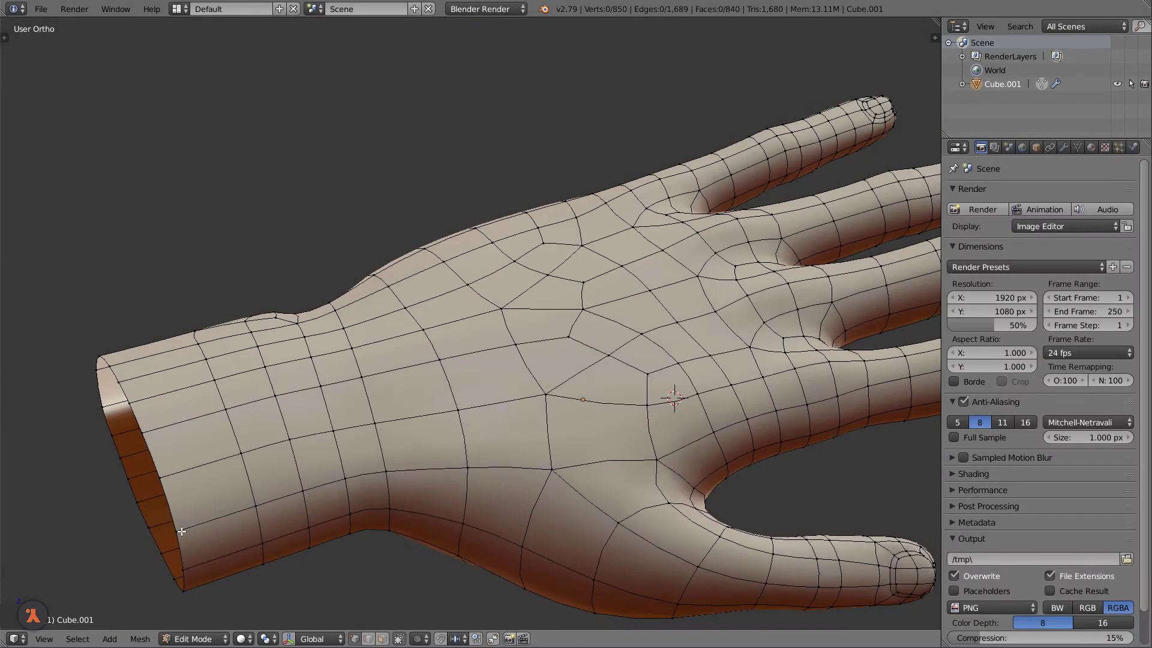
- Select five wrist-end vertices and move them along the Y axis
{"action": "right_click", "coordinate": [148, 527], "text": "shift"}
{"action": "right_click", "coordinate": [142, 432], "text": "shift"}
{"action": "right_click", "coordinate": [128, 400], "text": "shift"}
{"action": "right_click", "coordinate": [112, 435], "text": "shift"}
{"action": "right_click", "coordinate": [128, 478], "text": "shift"}
{"action": "key", "text": "g"}
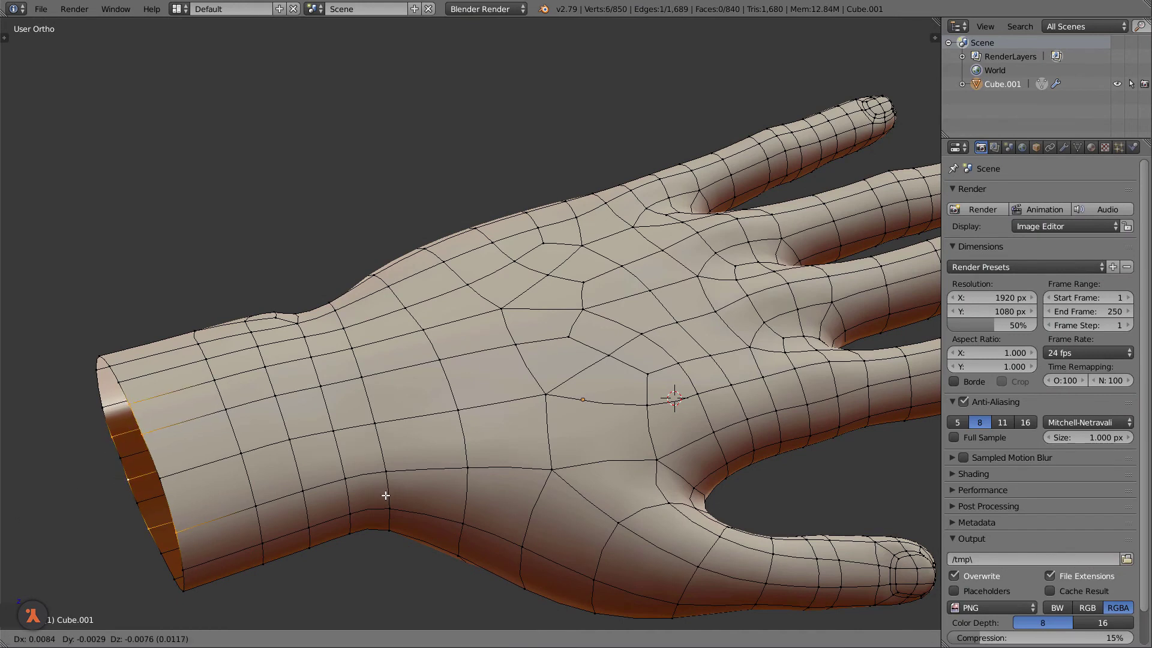
{"action": "key", "text": "y"}
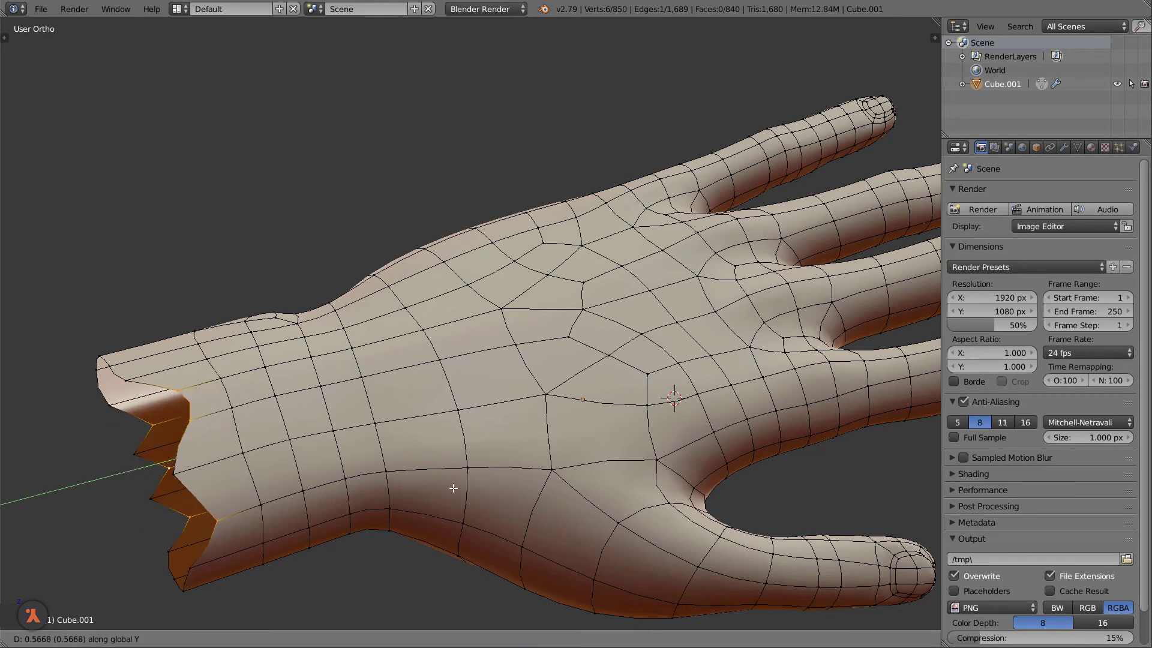
{"action": "left_click", "coordinate": [452, 487]}
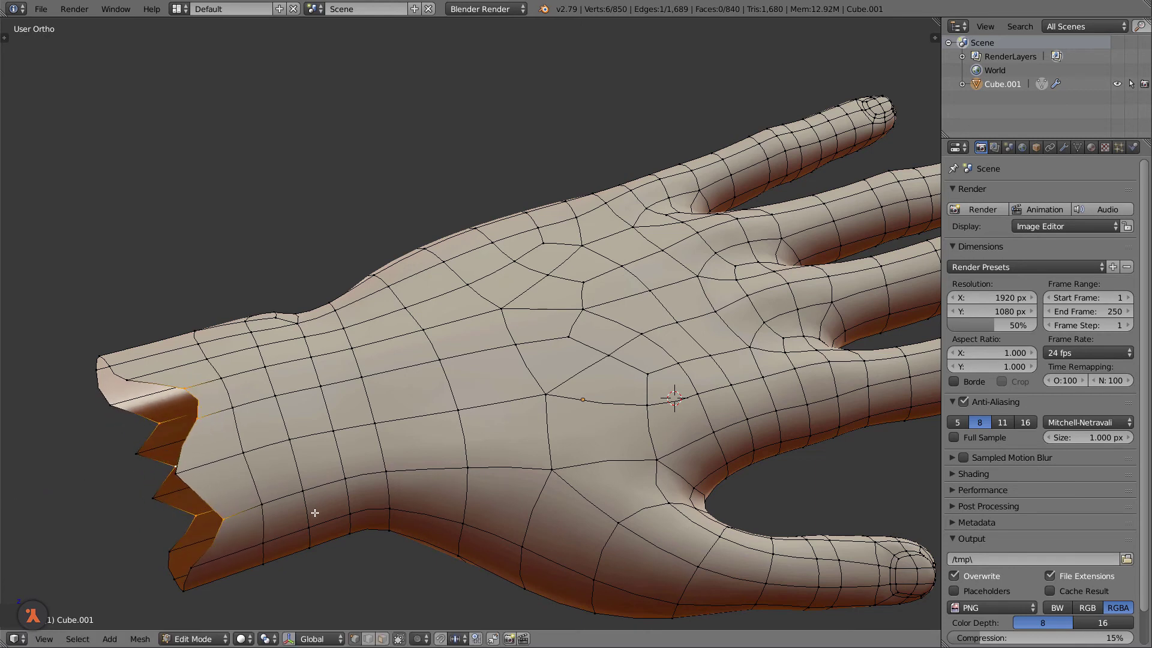
- Select the wrist opening loop and scale it to 0 along Y
{"action": "left_click", "coordinate": [206, 499], "text": "alt"}
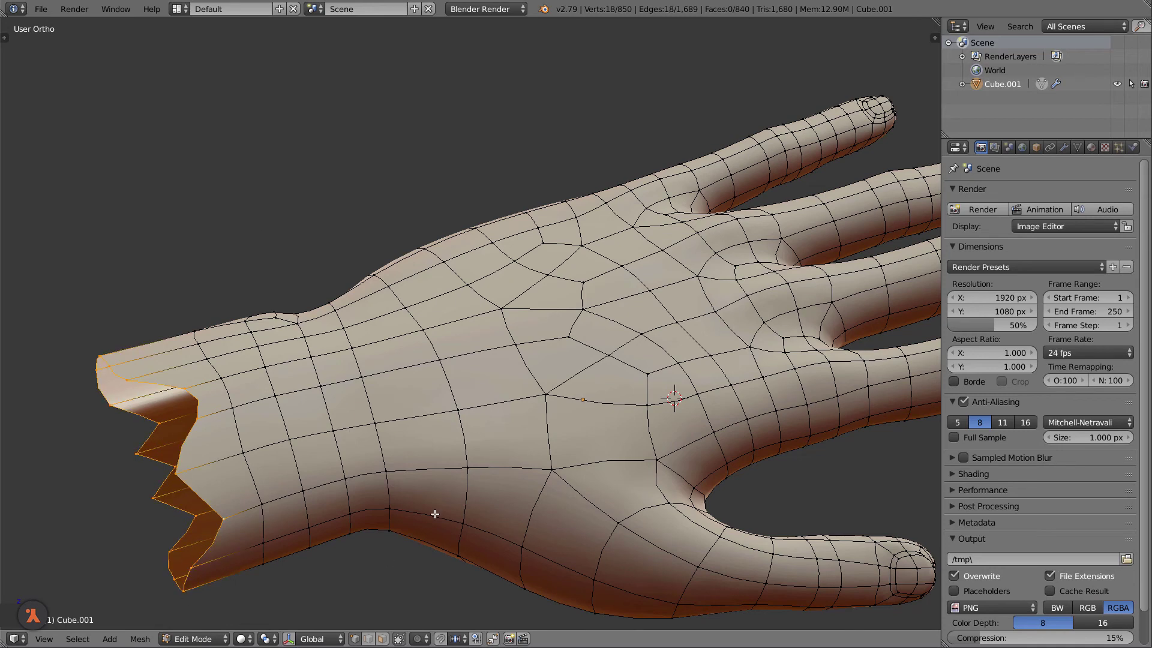
{"action": "key", "text": "s"}
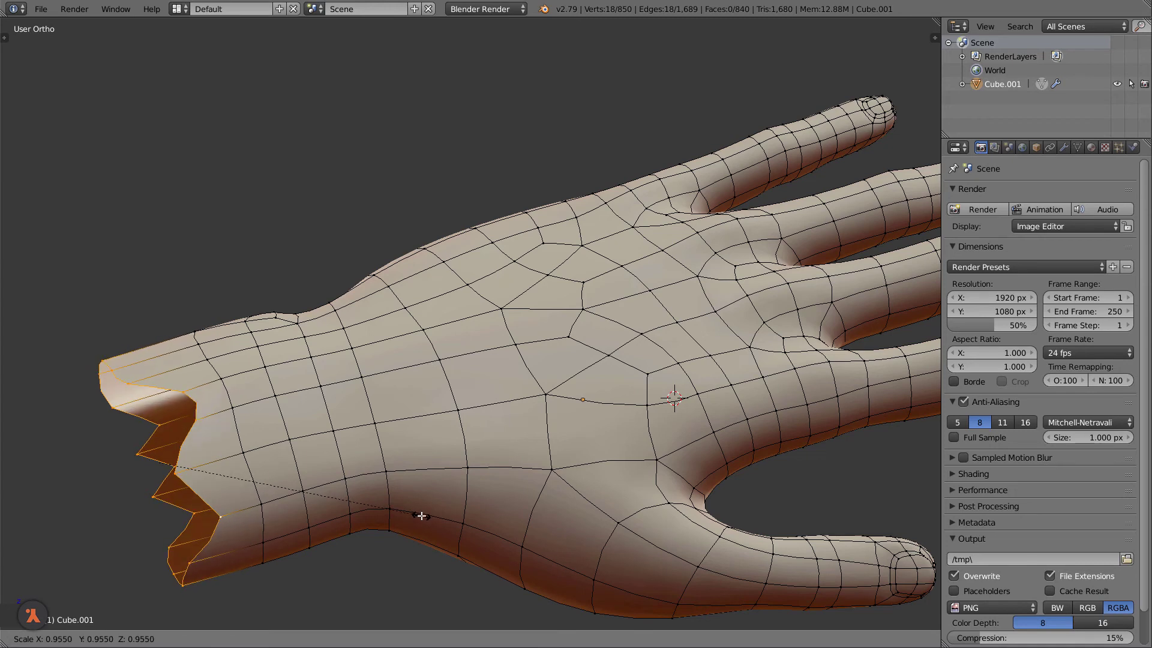
{"action": "key", "text": "x"}
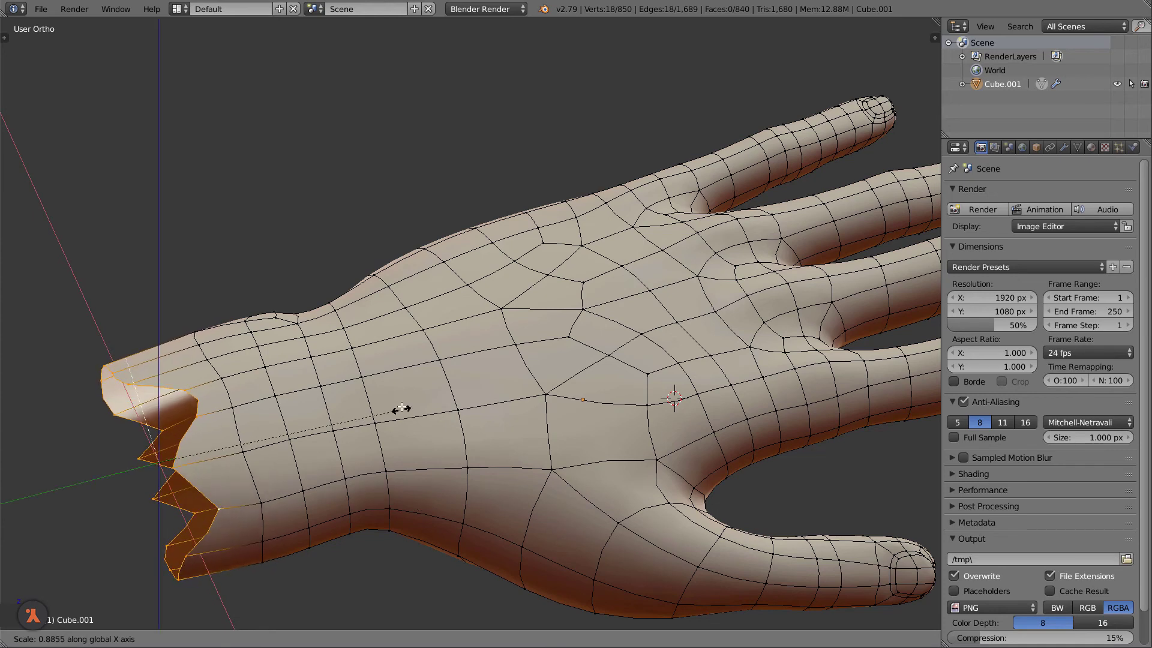
{"action": "key", "text": "y"}
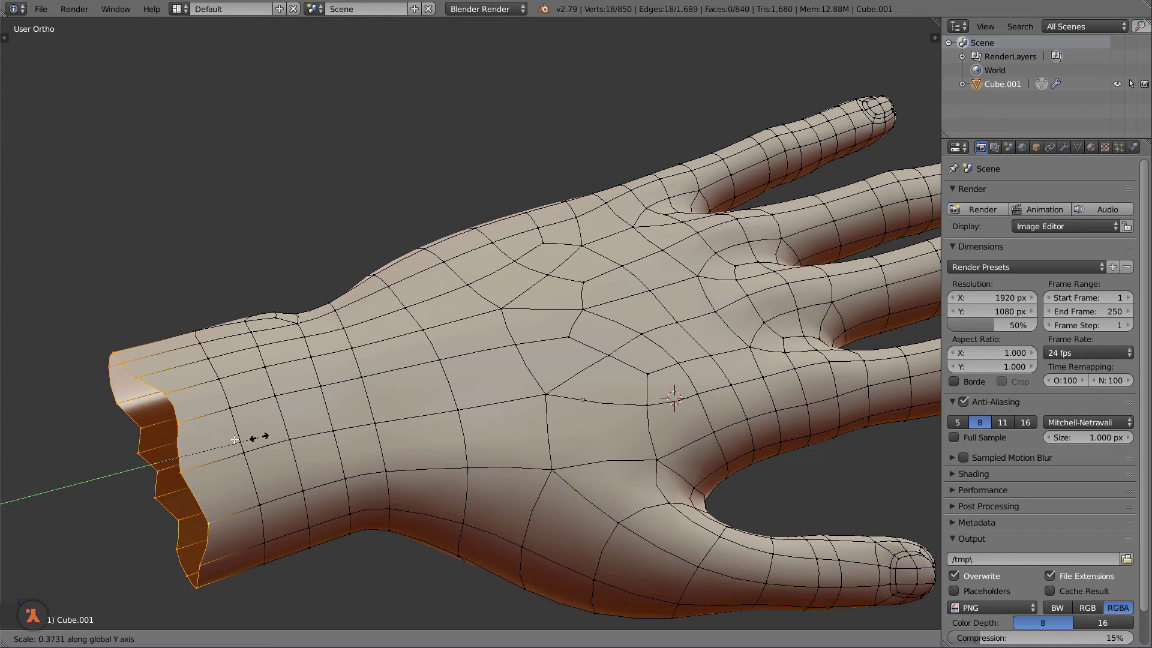
{"action": "type", "text": "0"}
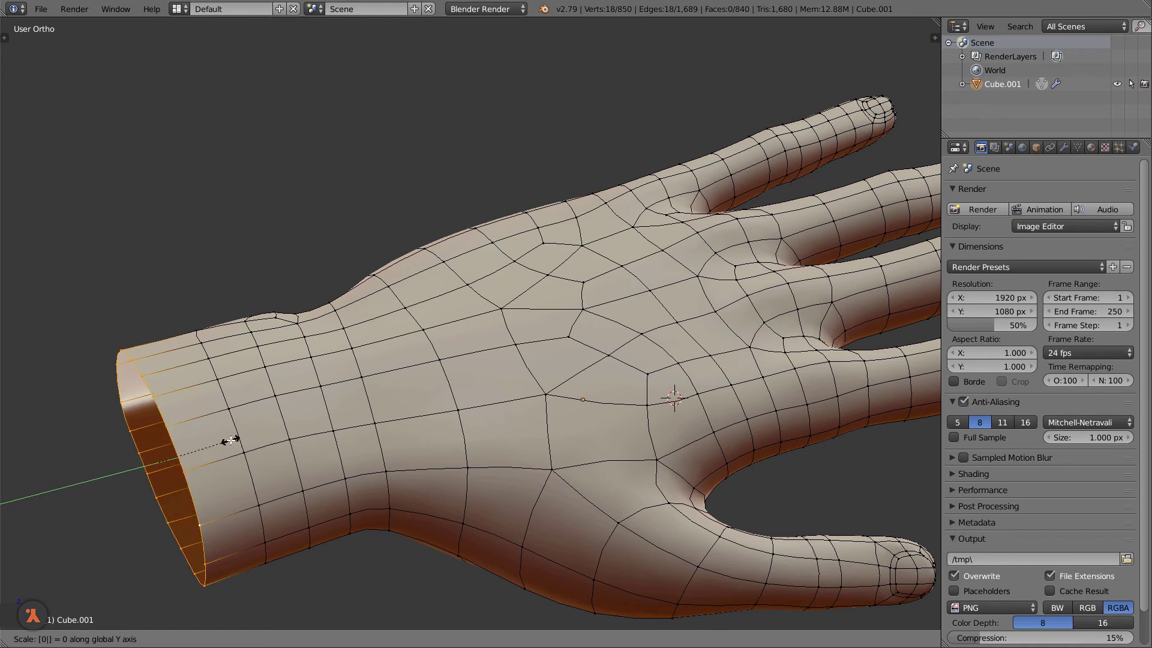
{"action": "key", "text": "Return"}
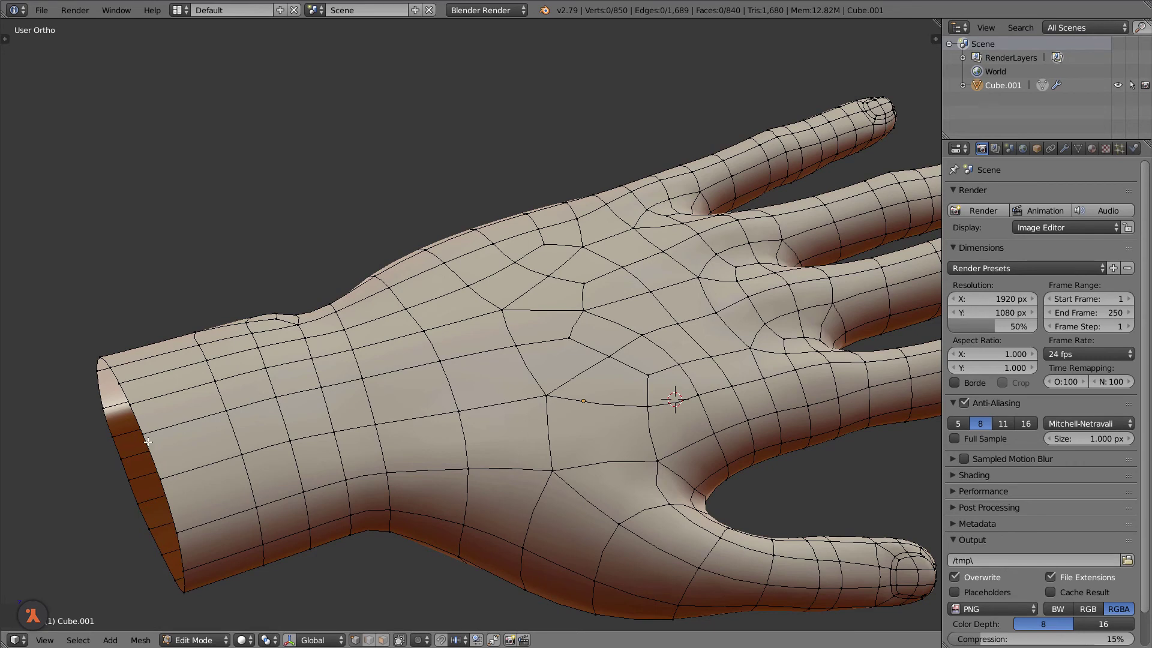
- Select the wrist-end edge loop and rotate it 25° around the global Z axis
{"action": "right_click", "coordinate": [156, 456], "text": "alt"}
{"action": "middle_click_drag", "start_coordinate": [238, 510], "coordinate": [292, 479]}
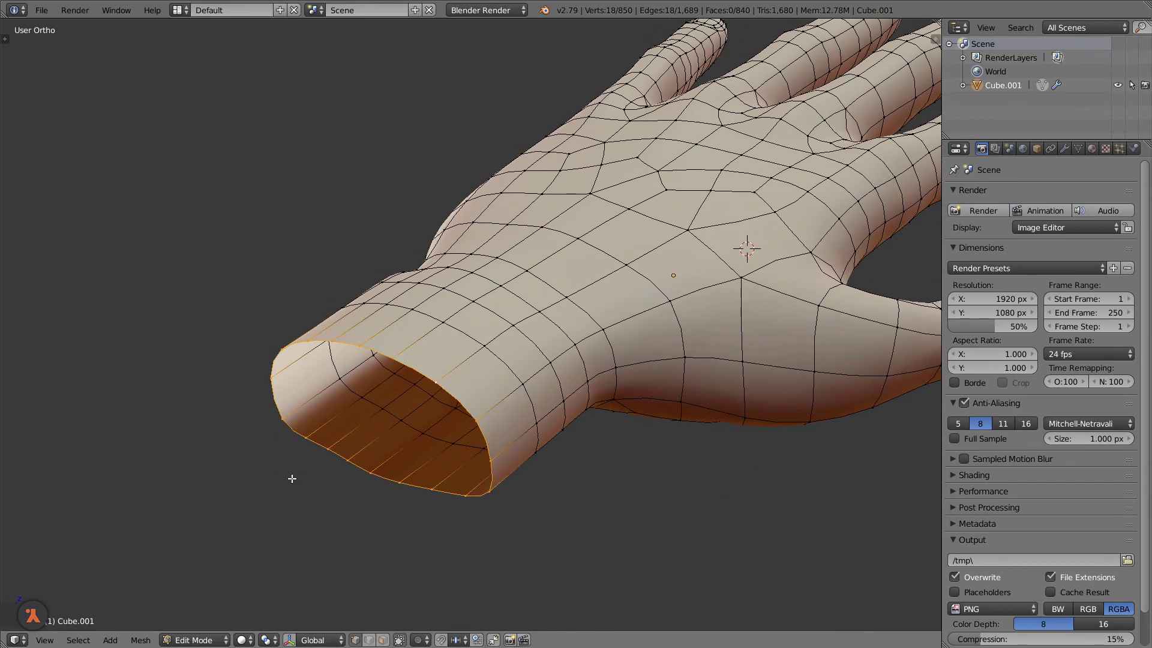
{"action": "middle_click_drag", "start_coordinate": [415, 442], "coordinate": [422, 441]}
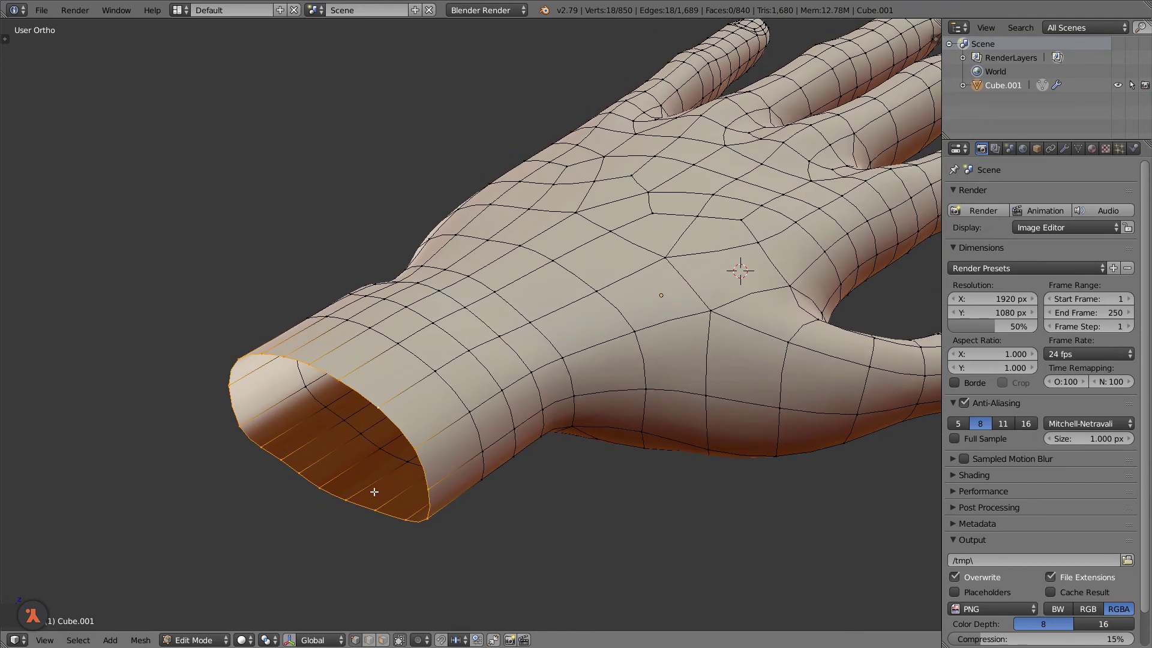
{"action": "key", "text": "r"}
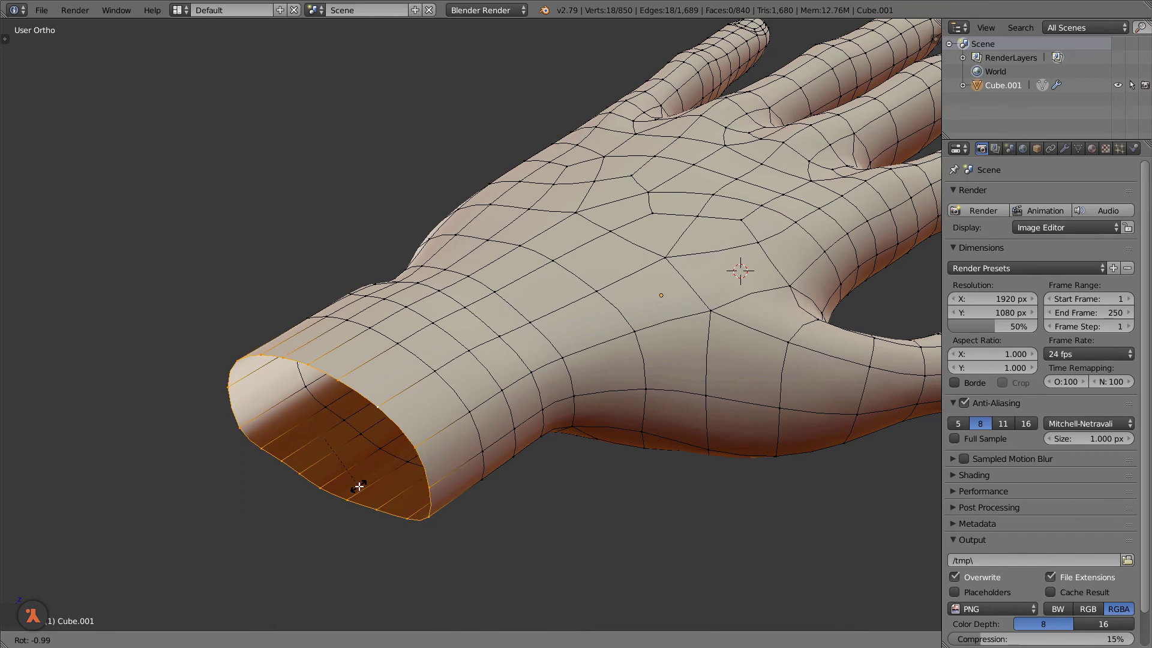
{"action": "key", "text": "z"}
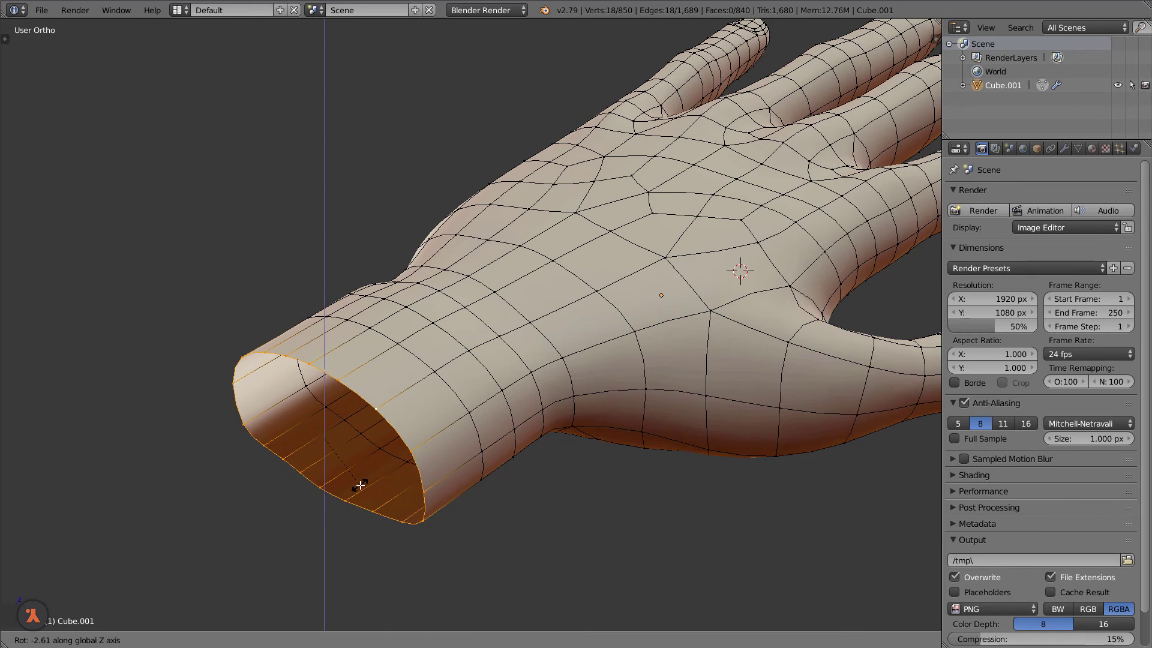
{"action": "key", "text": "y"}
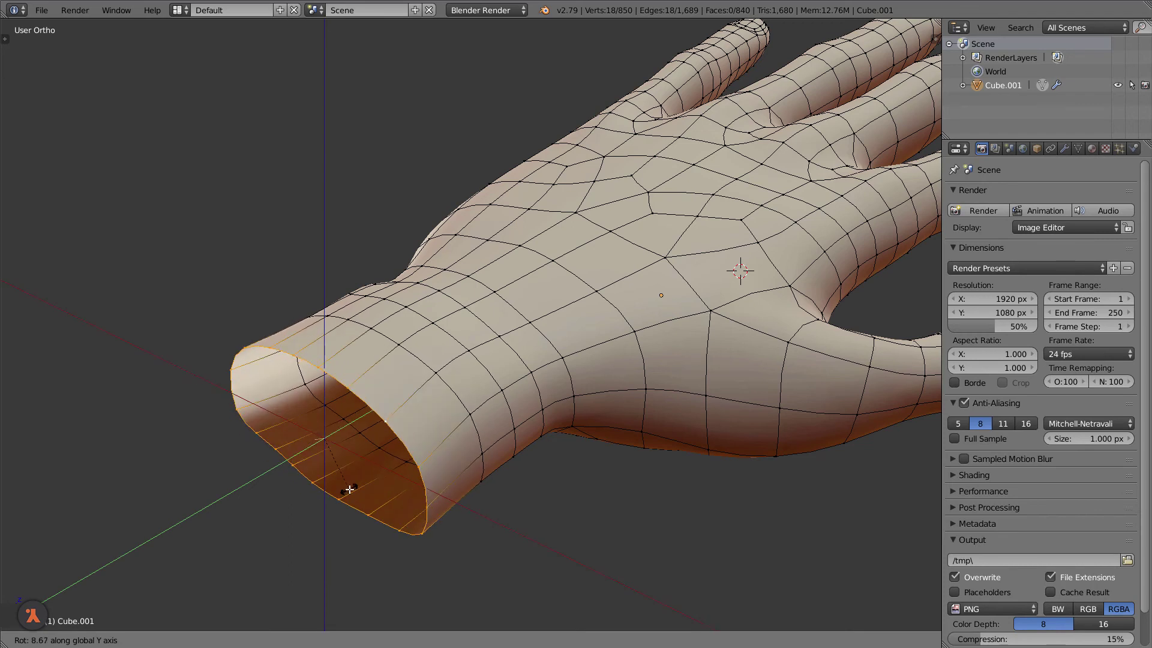
{"action": "key", "text": "x"}
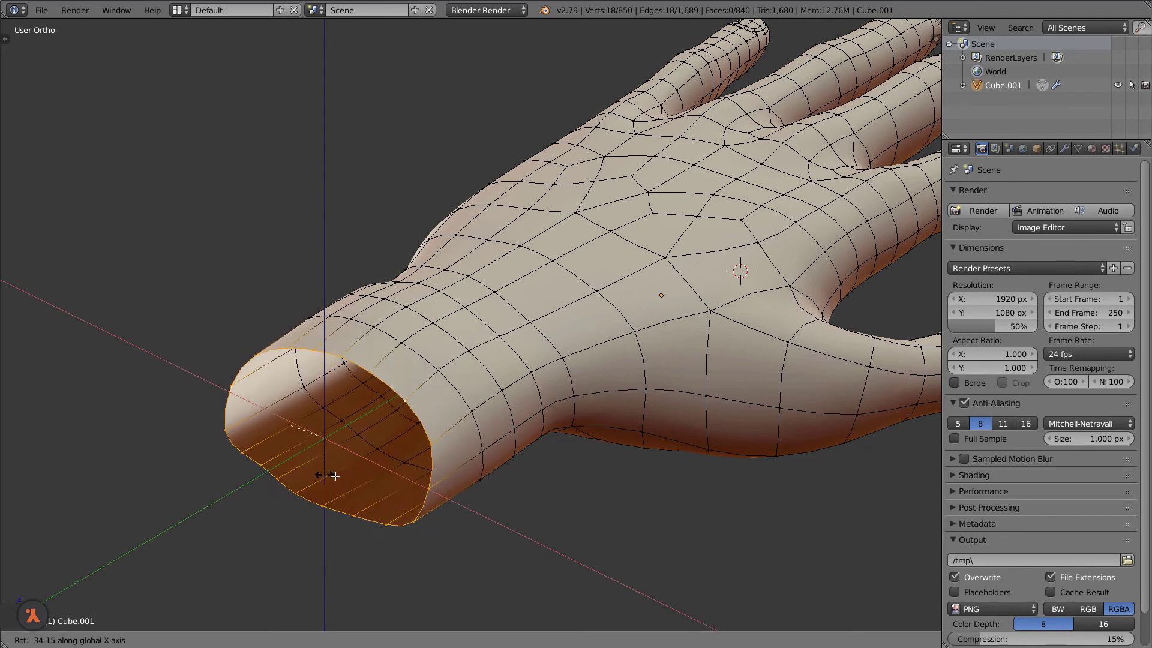
{"action": "key", "text": "z"}
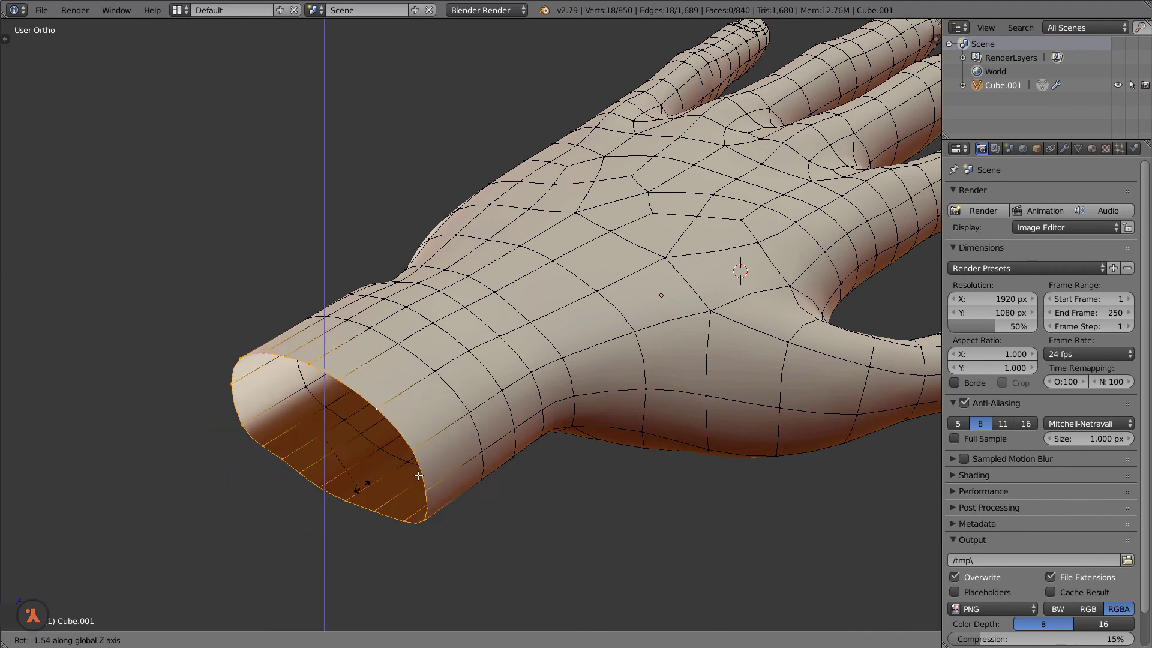
{"action": "type", "text": "25"}
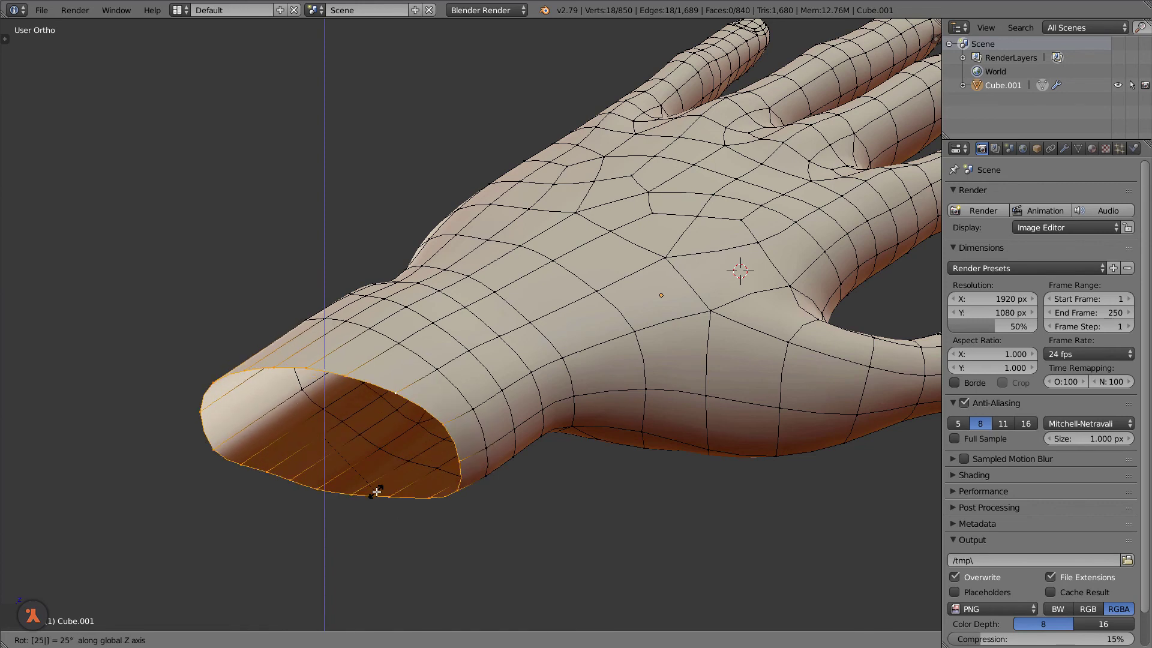
{"action": "key", "text": "Return"}
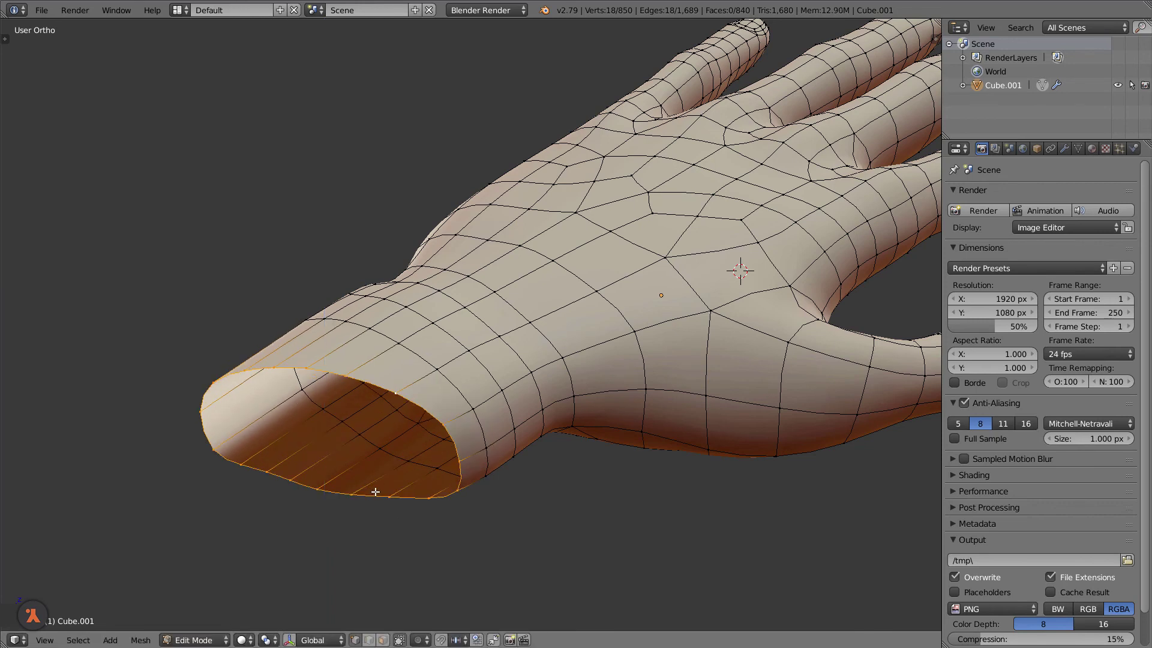
- Switch to Face select mode, select faces near the wrist, and cancel a trial Z scale
{"action": "key", "text": "ctrl+Tab"}
{"action": "left_click", "coordinate": [375, 492]}
{"action": "right_click", "coordinate": [359, 357]}
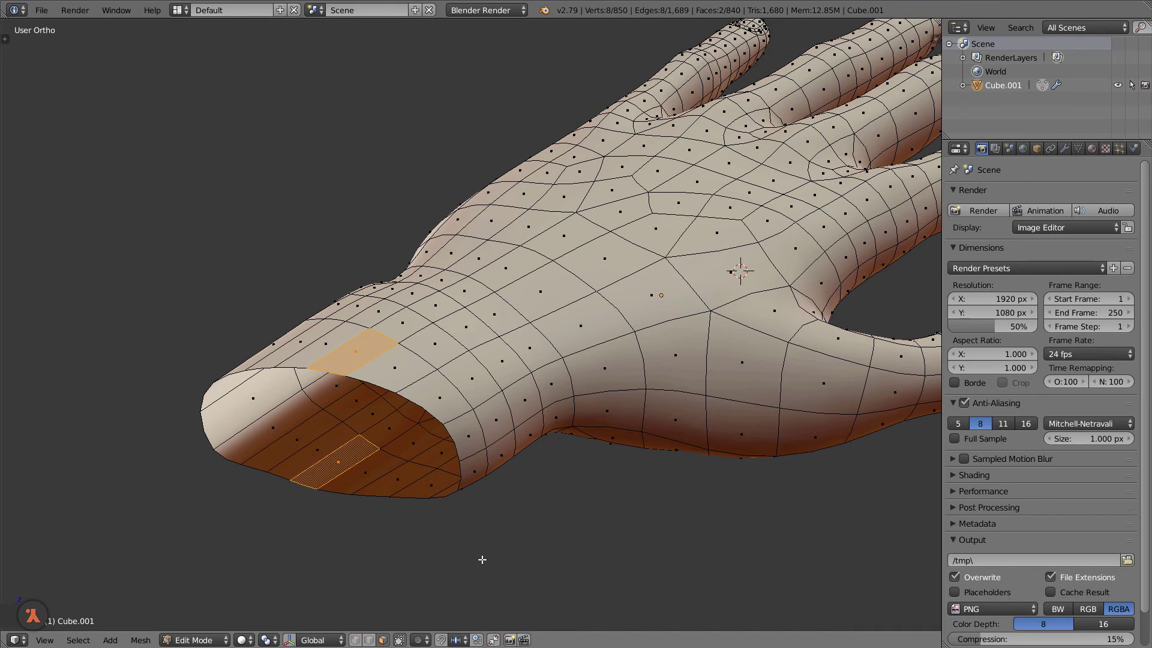
{"action": "key", "text": "s"}
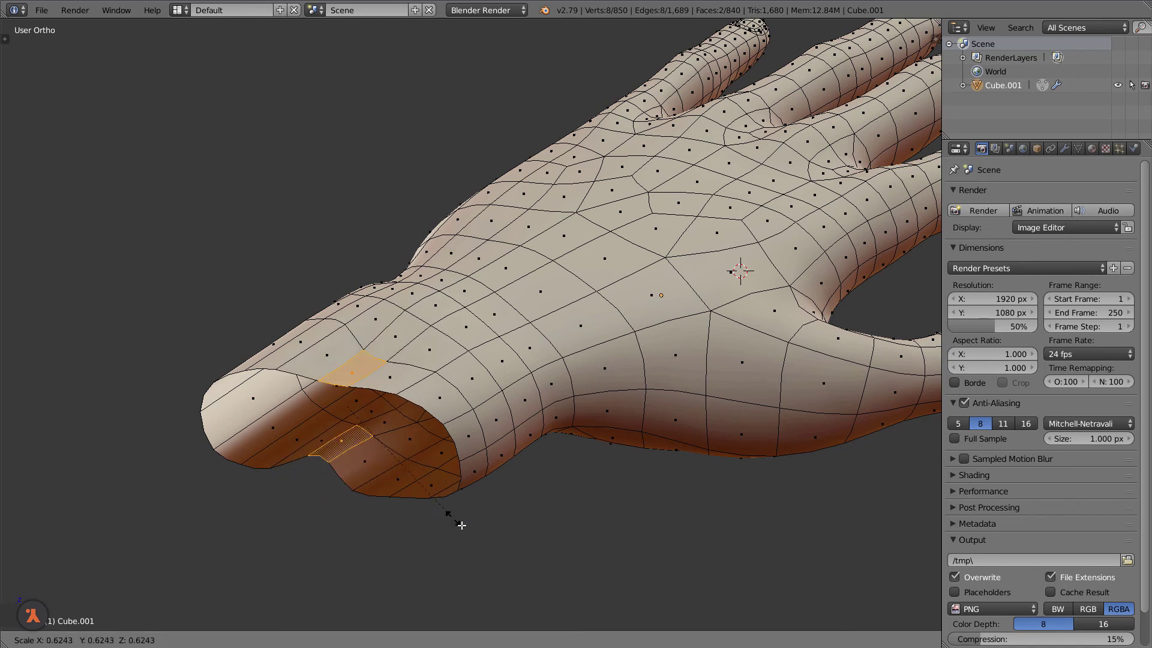
{"action": "key", "text": "z"}
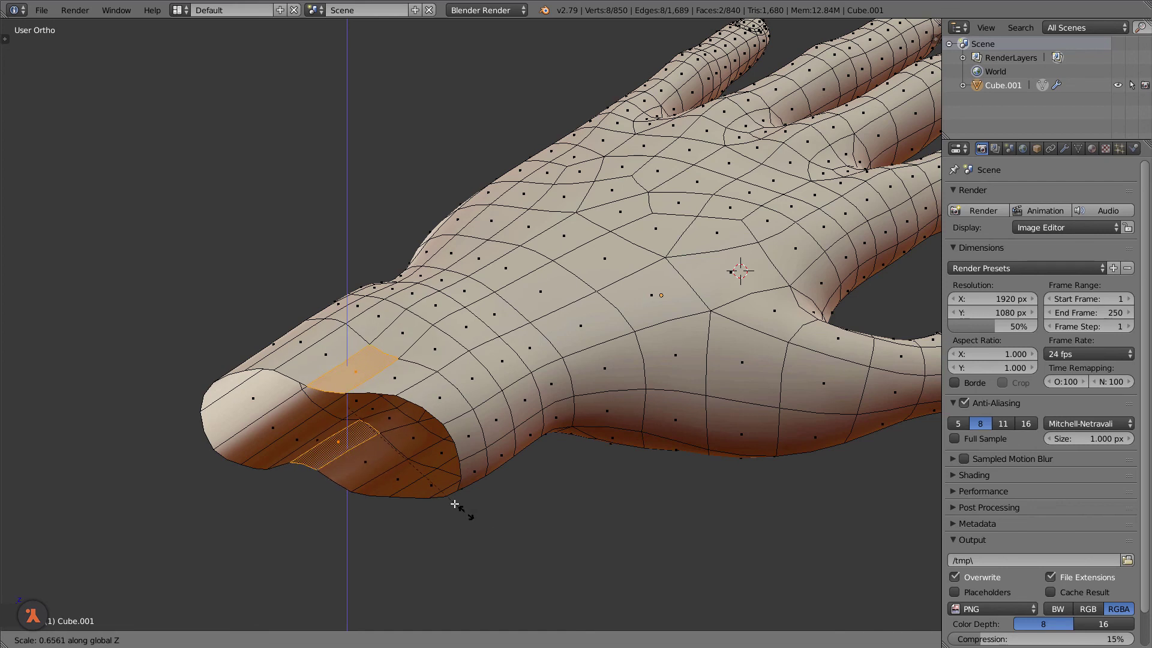
{"action": "key", "text": "Escape"}
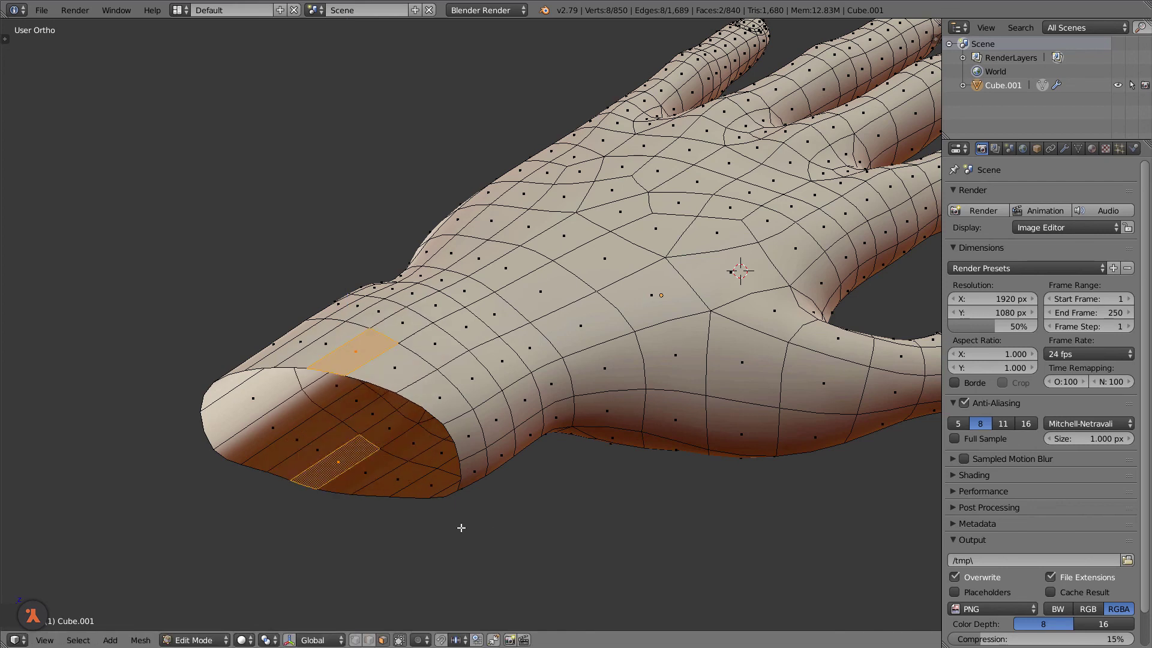
- Apply a Z-constrained scale to the selected faces, then select the wrist-end face ring
{"action": "key", "text": "s"}
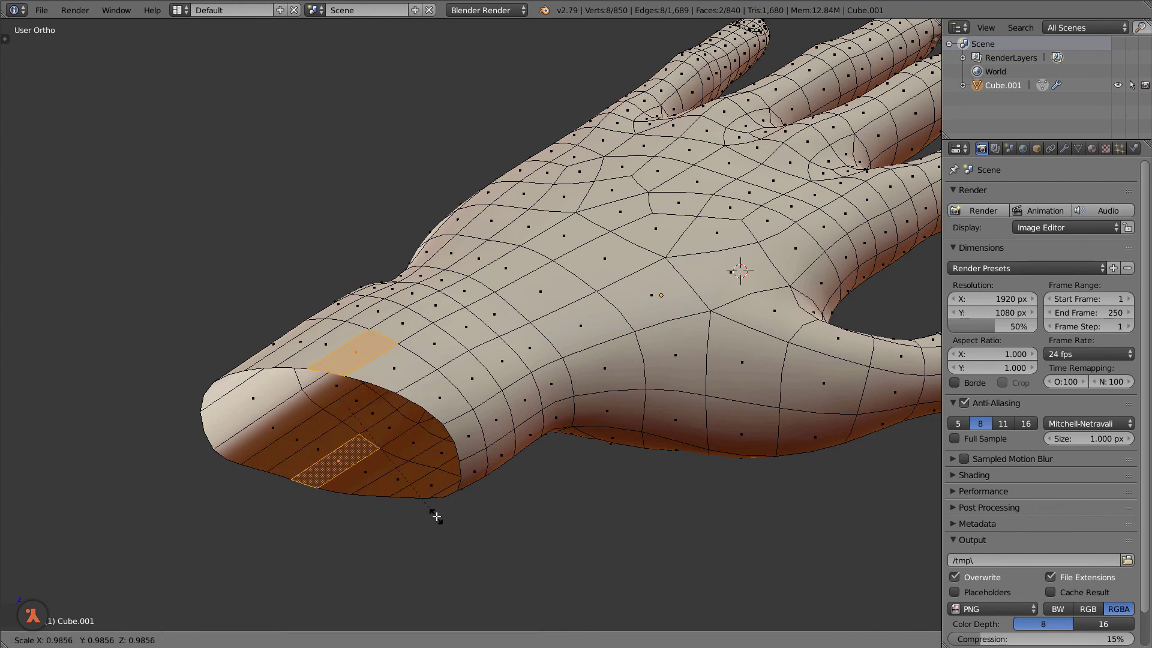
{"action": "key", "text": "x"}
{"action": "key", "text": "z"}
{"action": "key", "text": "y"}
{"action": "key", "text": "x"}
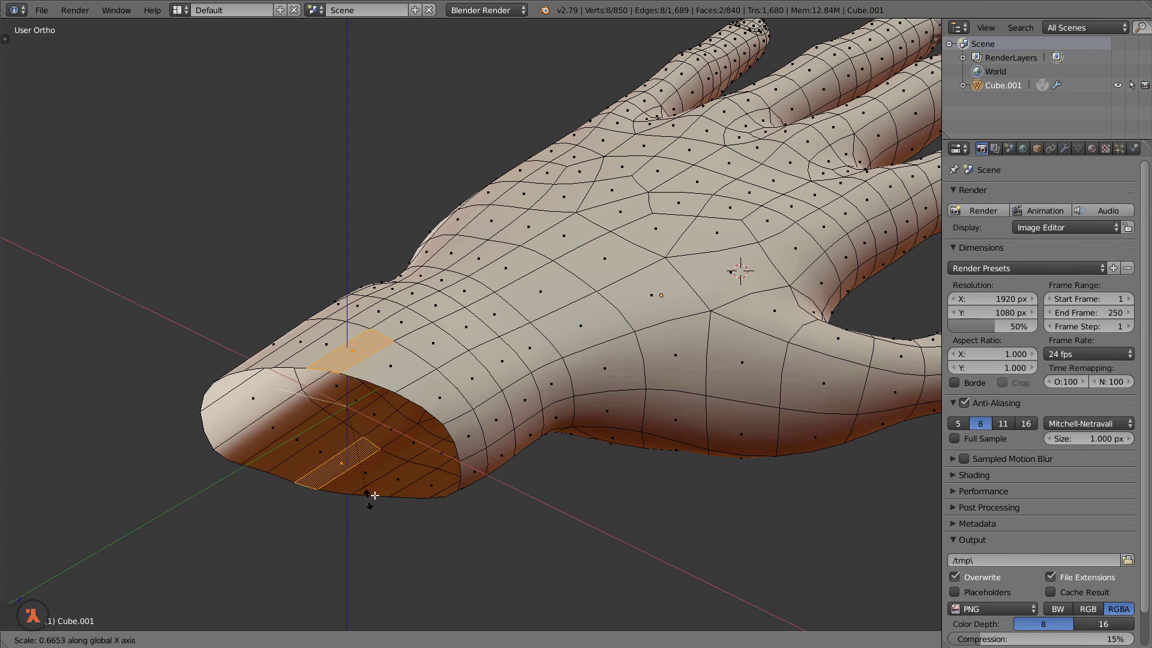
{"action": "key", "text": "z"}
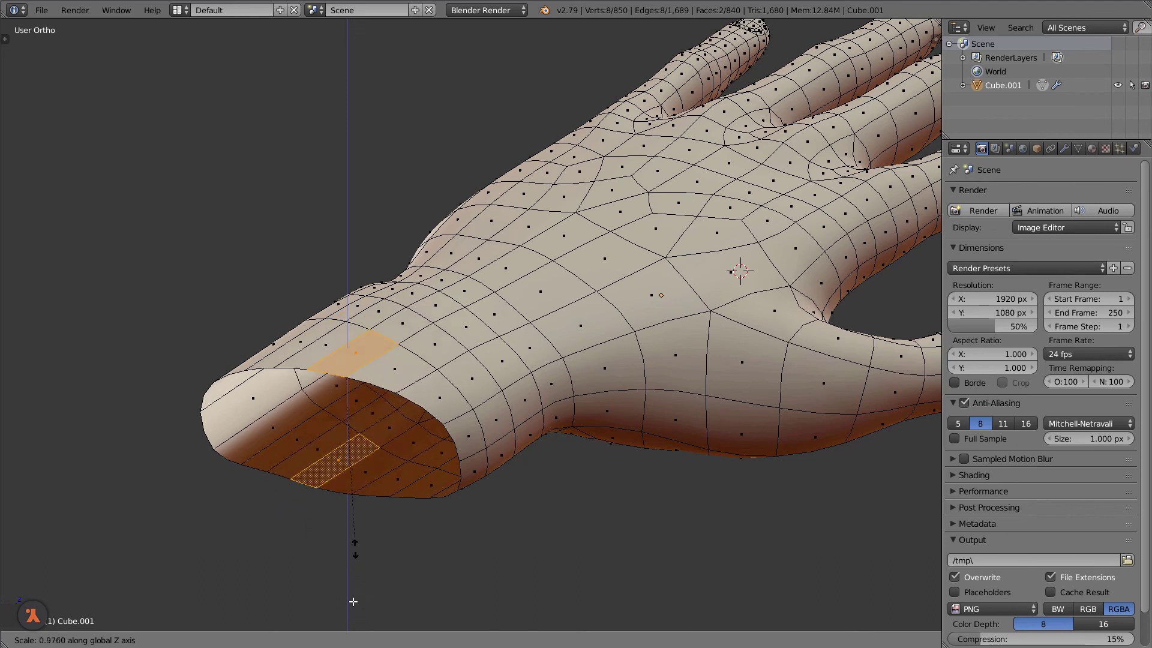
{"action": "left_click", "coordinate": [356, 551]}
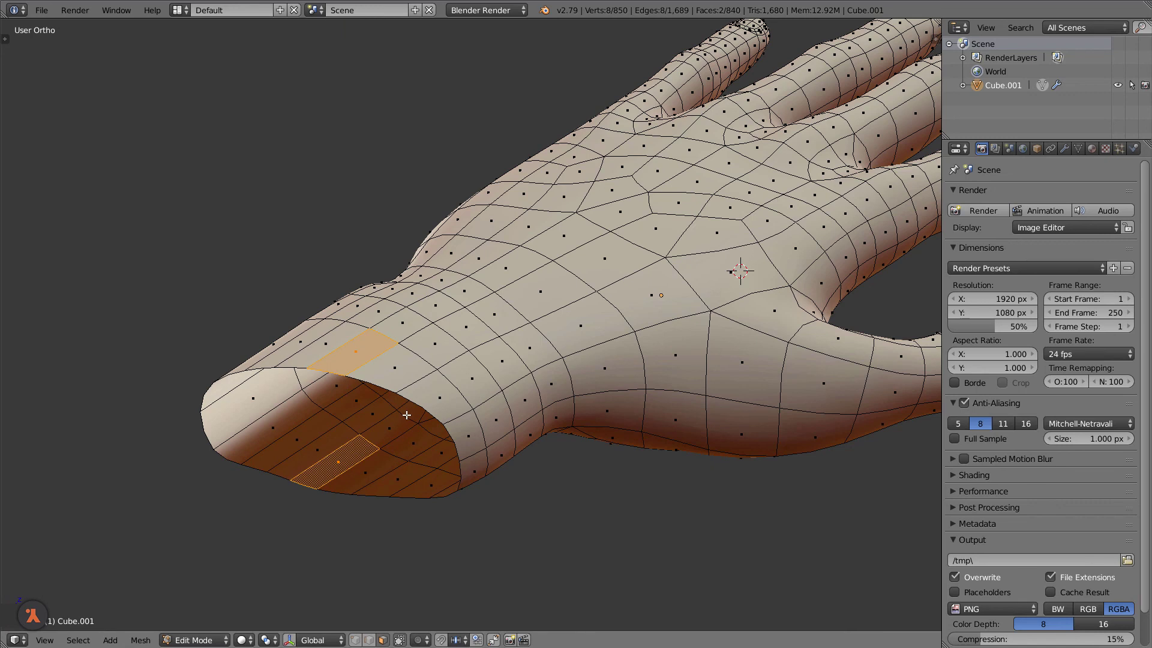
{"action": "left_click", "coordinate": [420, 380], "text": "alt"}
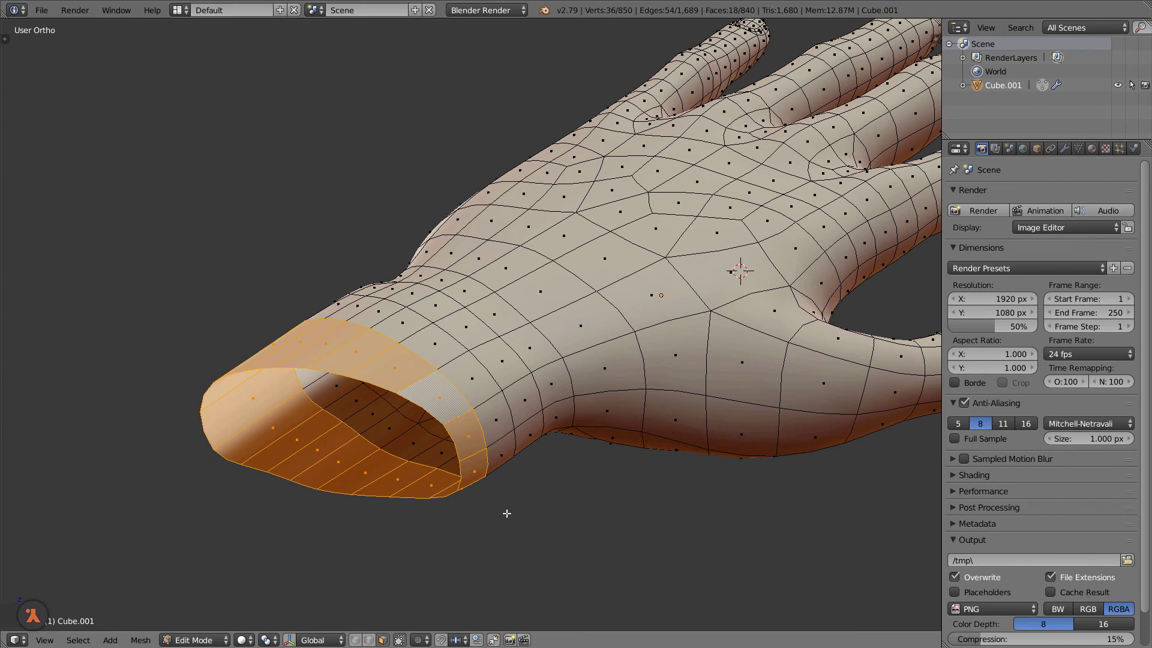
- Reselect the wrist-end face ring, rotate it slightly around Z, then deselect everything
{"action": "key", "text": "a"}
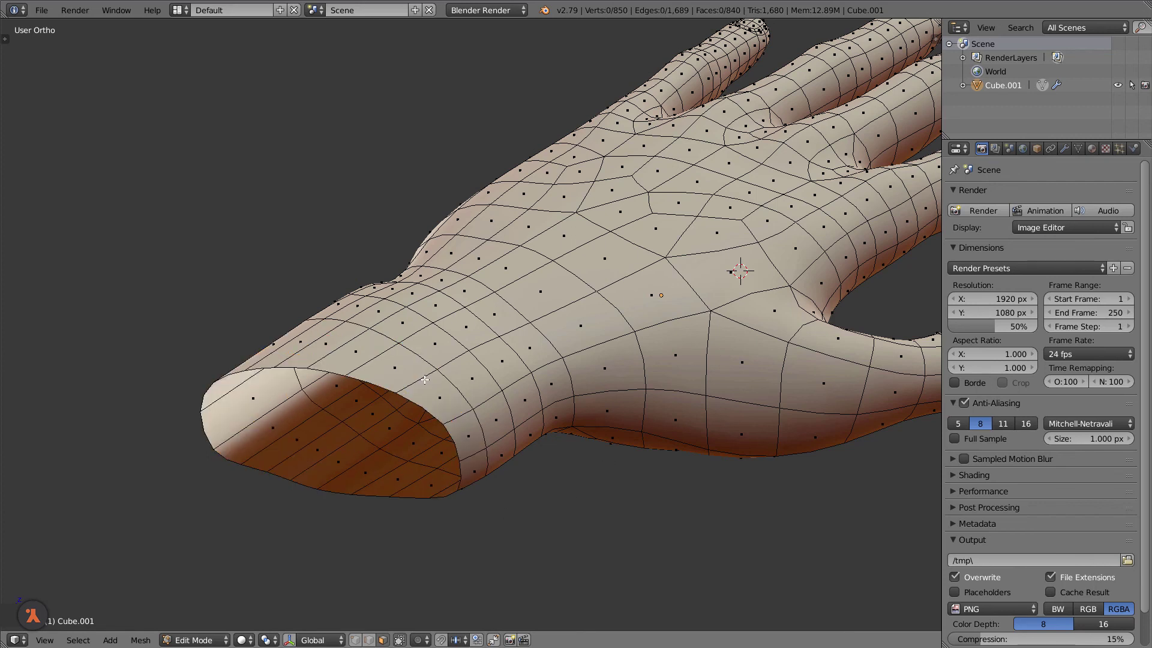
{"action": "left_click", "coordinate": [418, 379], "text": "alt"}
{"action": "middle_click_drag", "start_coordinate": [527, 494], "coordinate": [528, 494]}
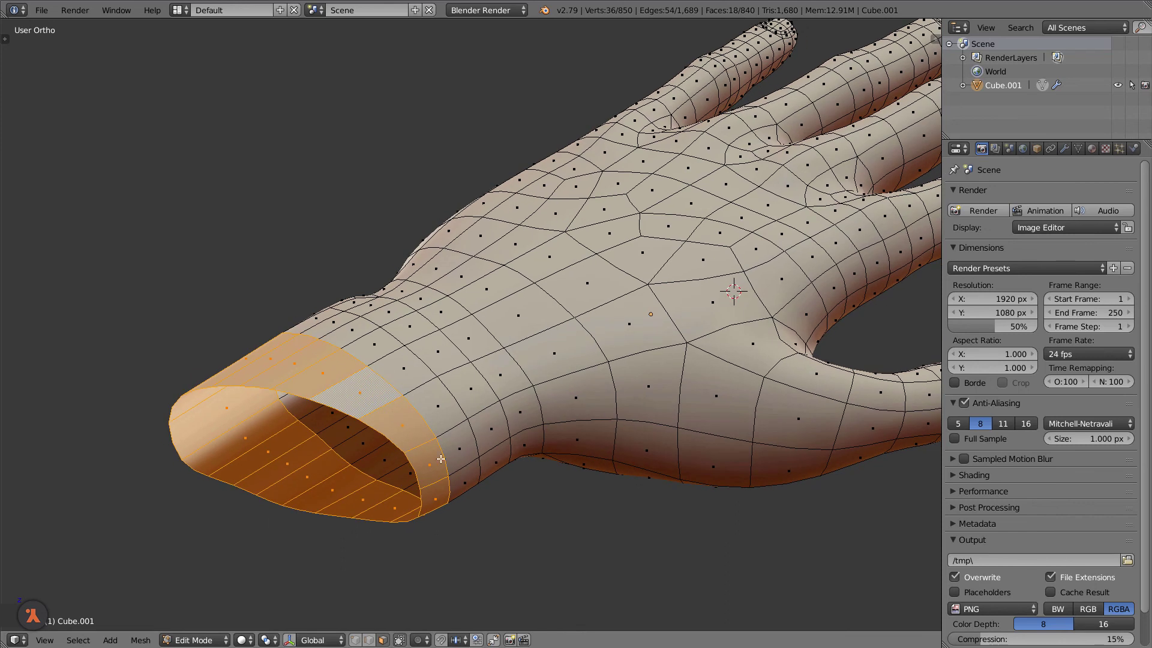
{"action": "middle_click_drag", "start_coordinate": [515, 450], "coordinate": [515, 456]}
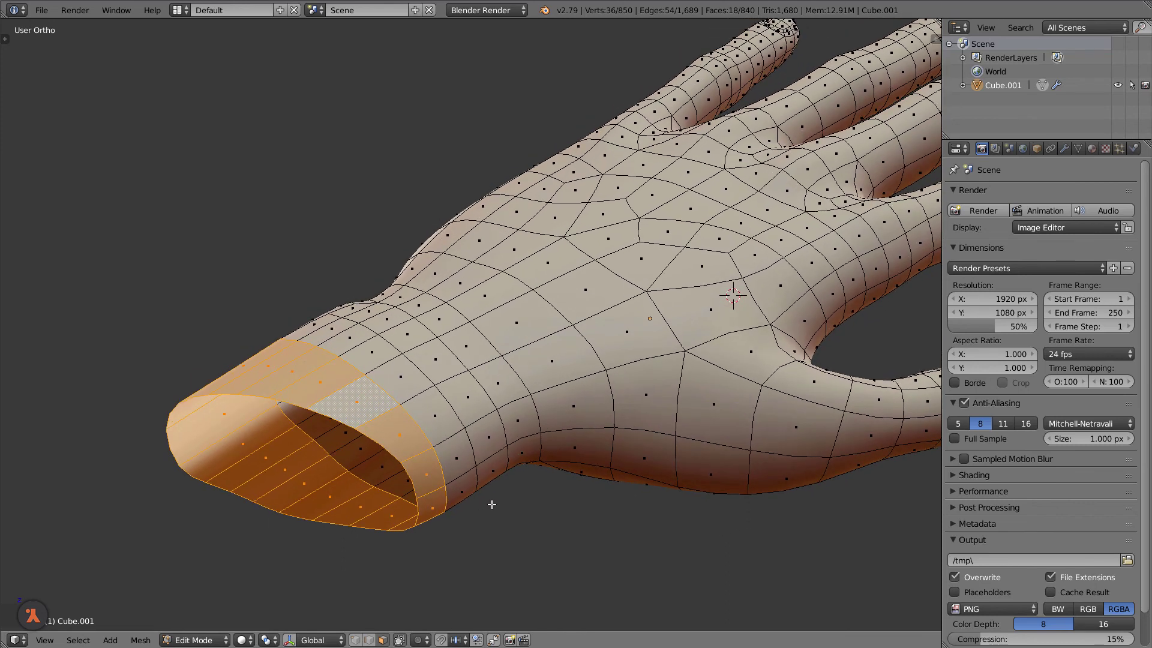
{"action": "key", "text": "r"}
{"action": "key", "text": "z"}
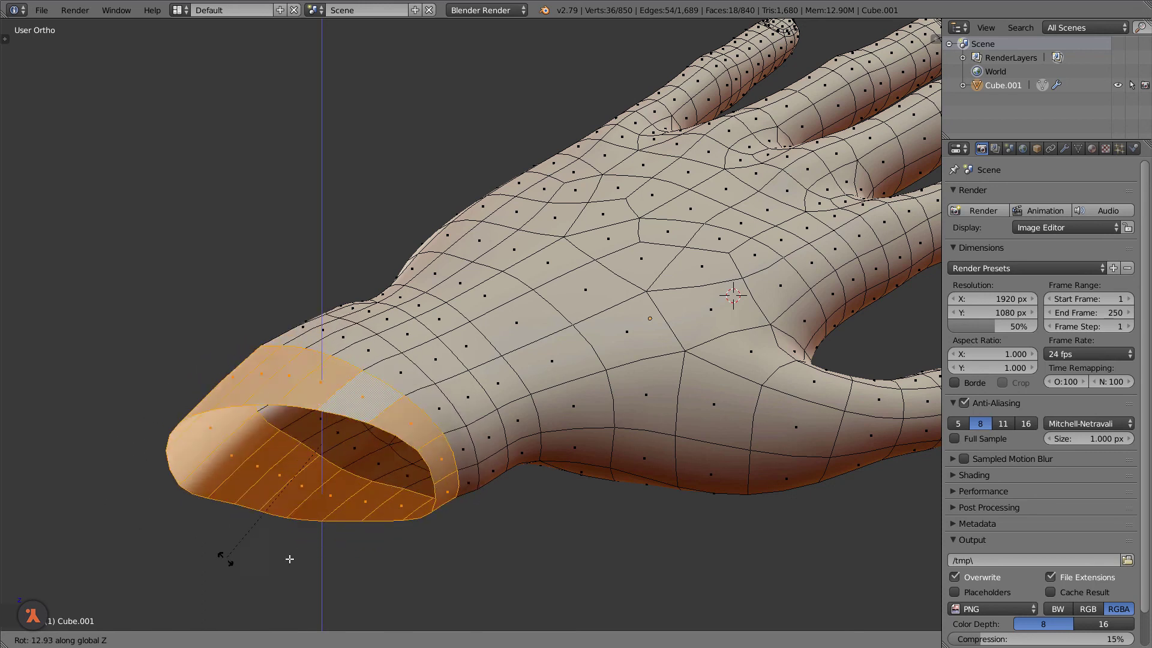
{"action": "left_click", "coordinate": [340, 526]}
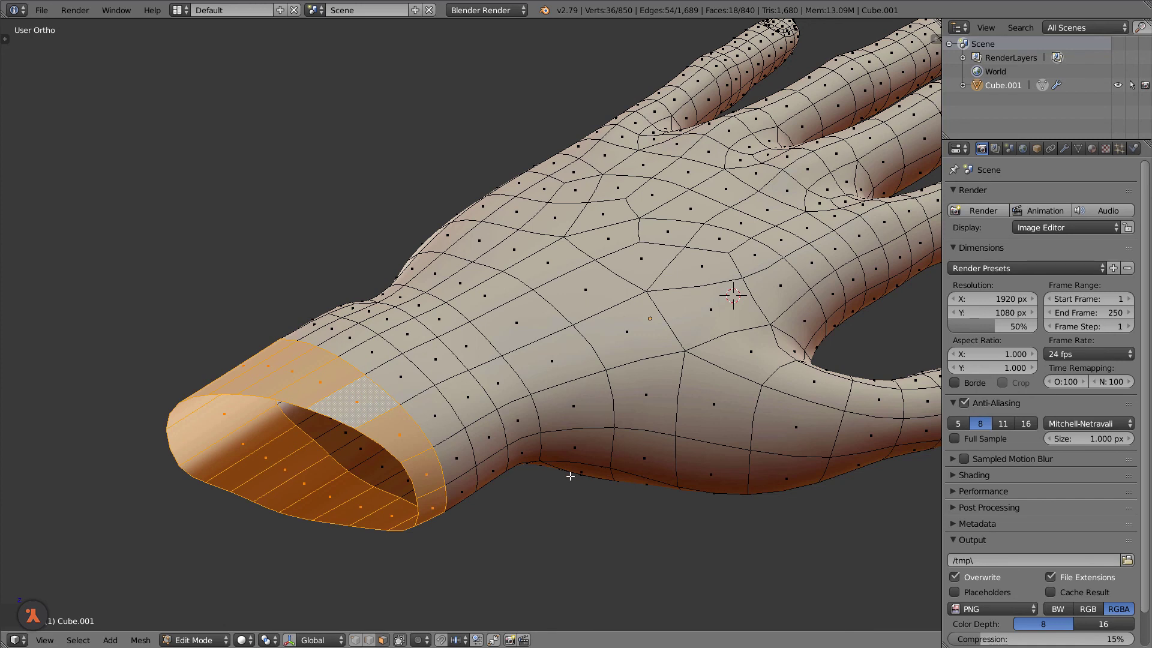
{"action": "key", "text": "a"}
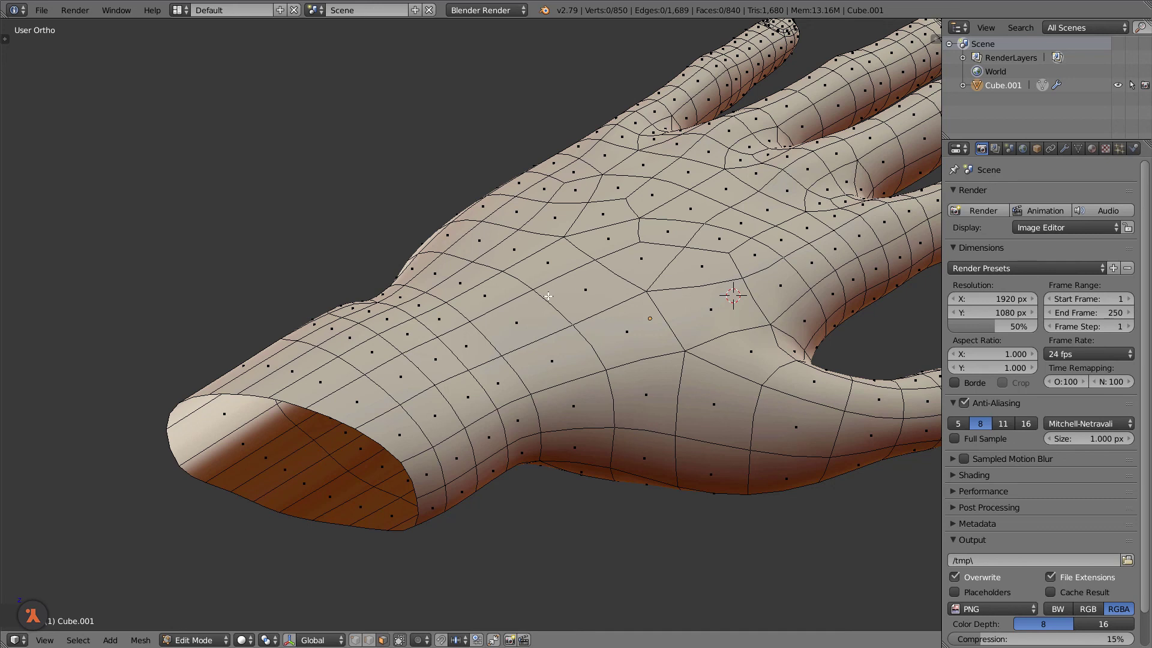
- Try selecting face loops along and across the back of the hand, then clear them
{"action": "right_click", "coordinate": [545, 309], "text": "alt"}
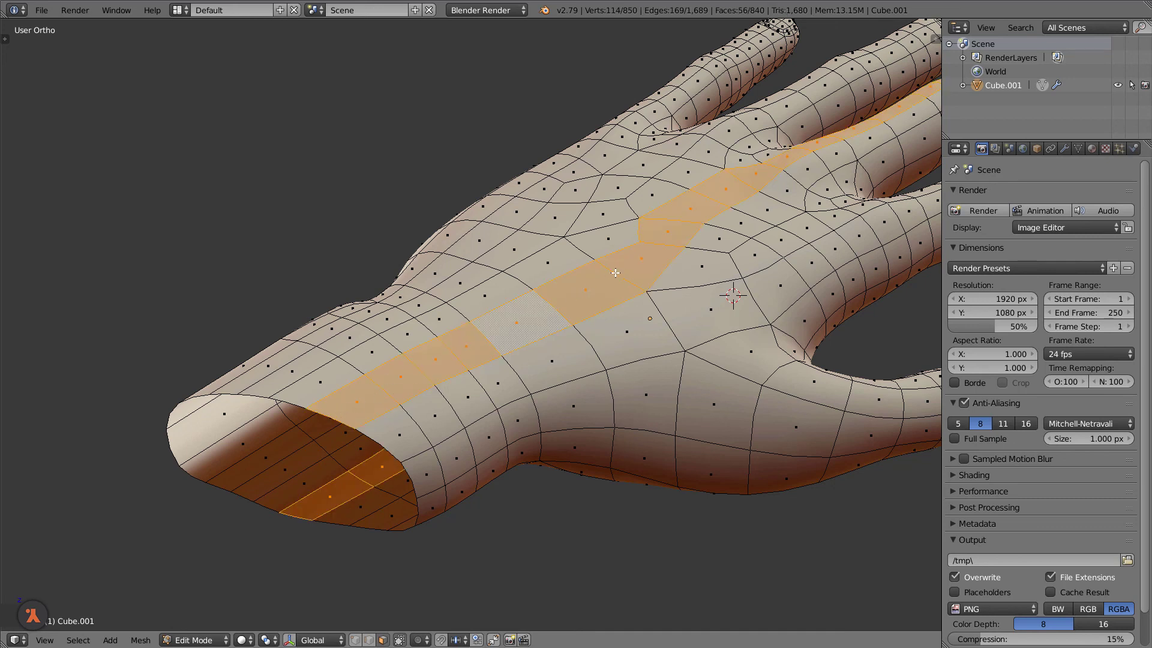
{"action": "key", "text": "a"}
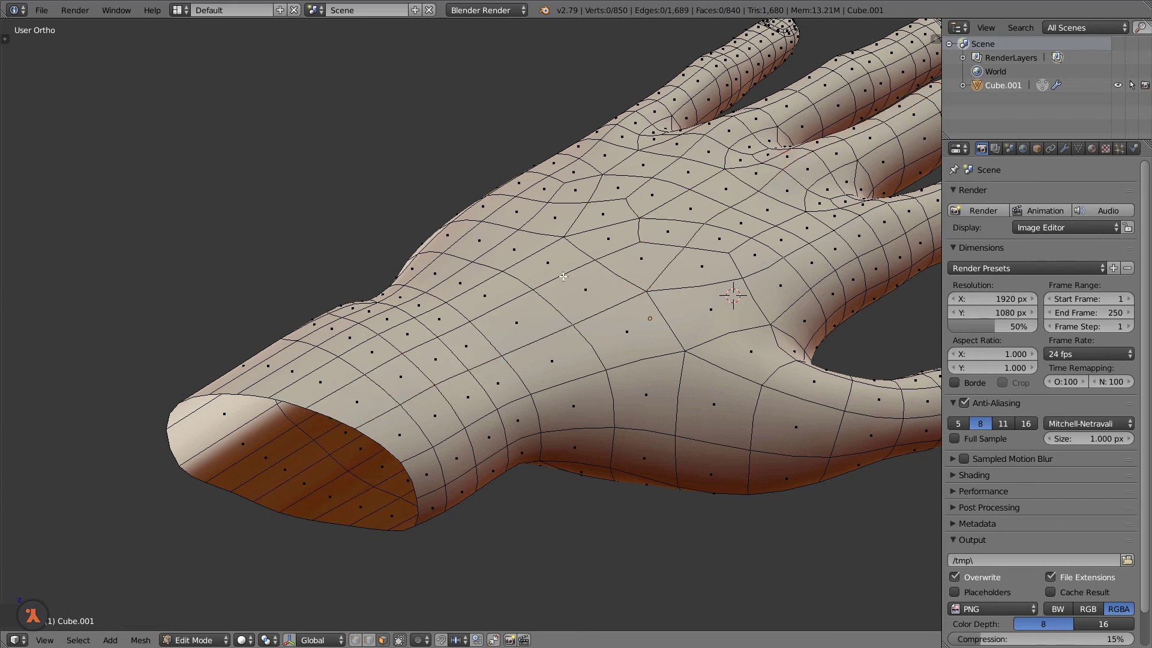
{"action": "left_click", "coordinate": [563, 276], "text": "alt"}
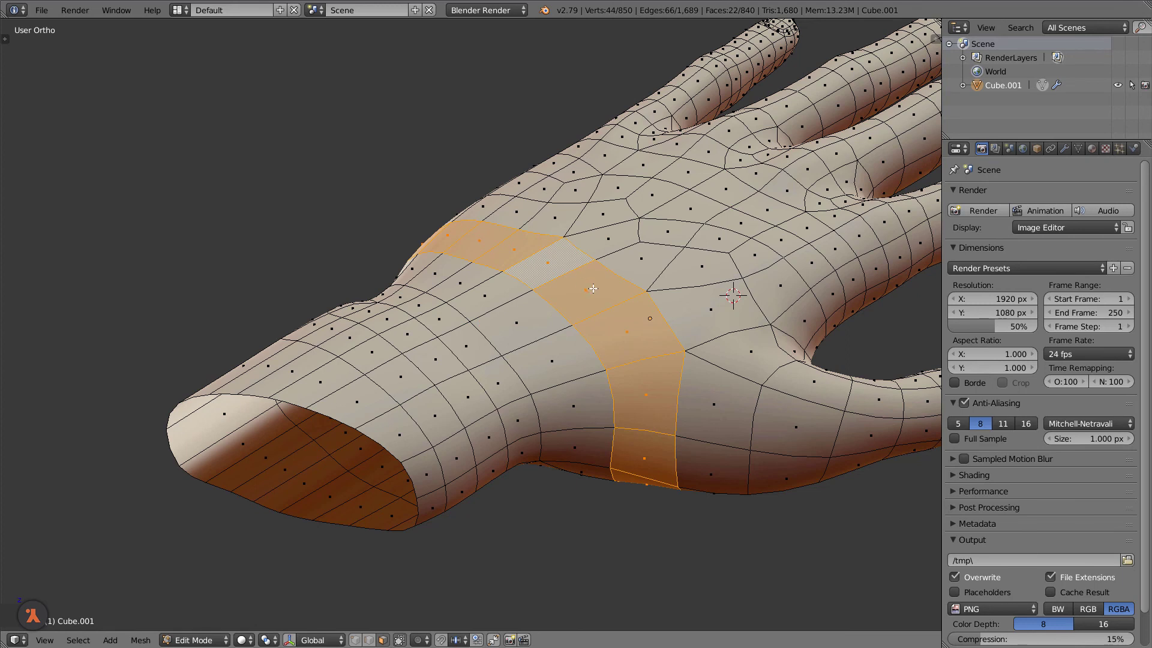
{"action": "key", "text": "a"}
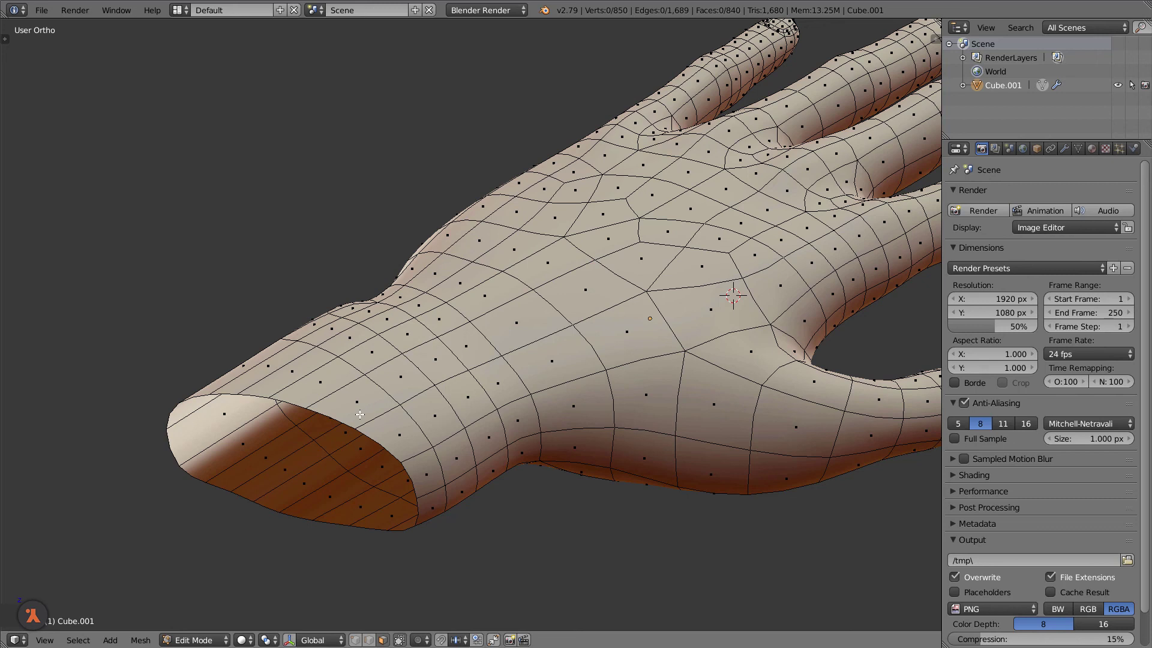
- Select the wrist-end face ring and scale it slightly down in X and Z only
{"action": "right_click", "coordinate": [334, 392], "text": "alt"}
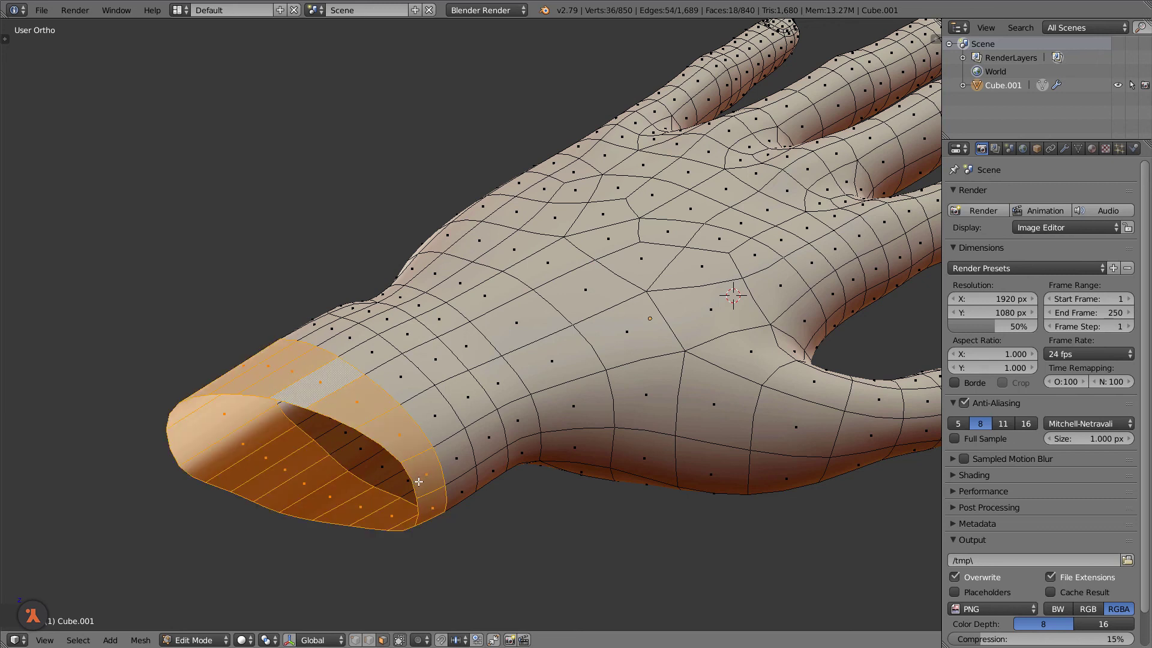
{"action": "key", "text": "s"}
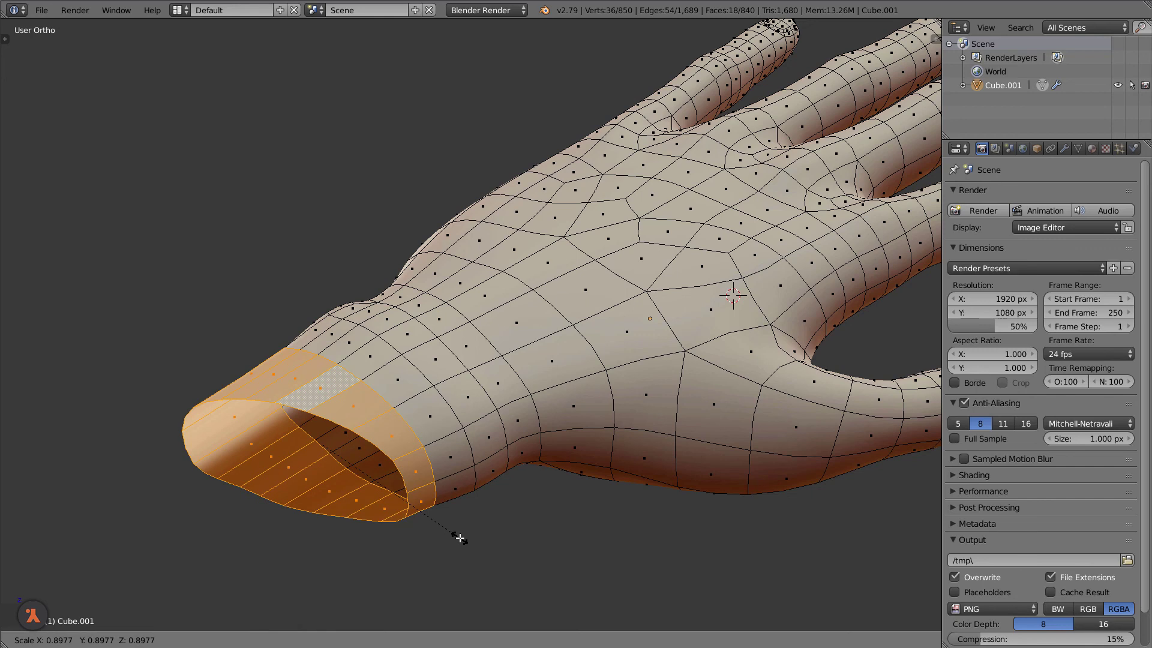
{"action": "key", "text": "shift+y"}
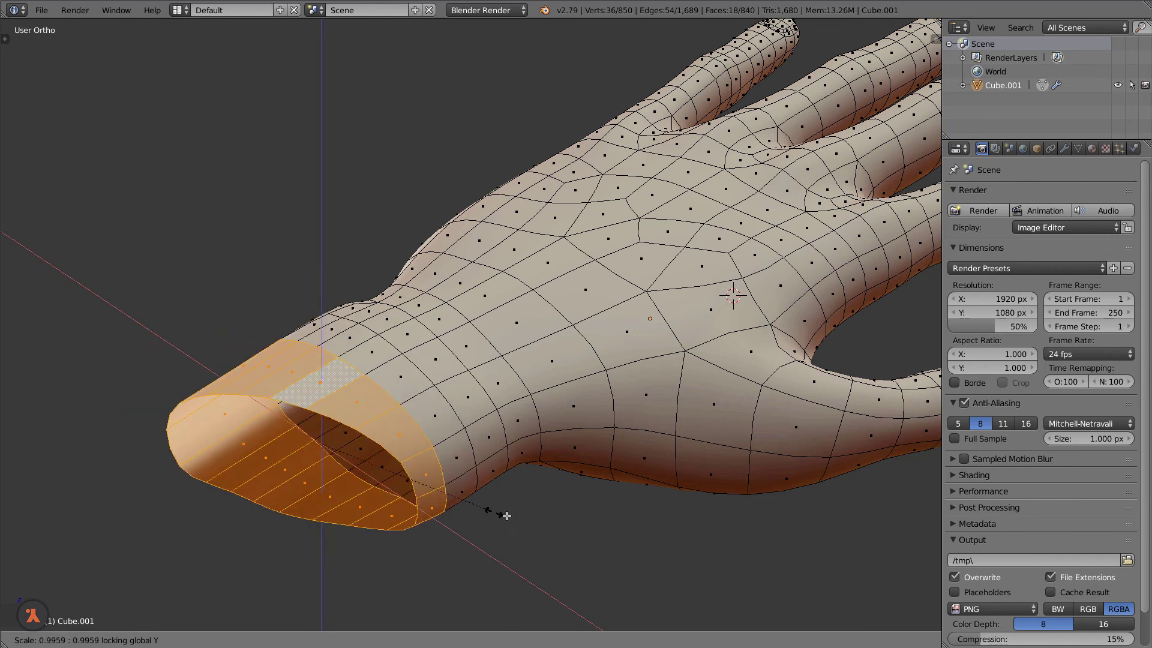
{"action": "left_click", "coordinate": [435, 451]}
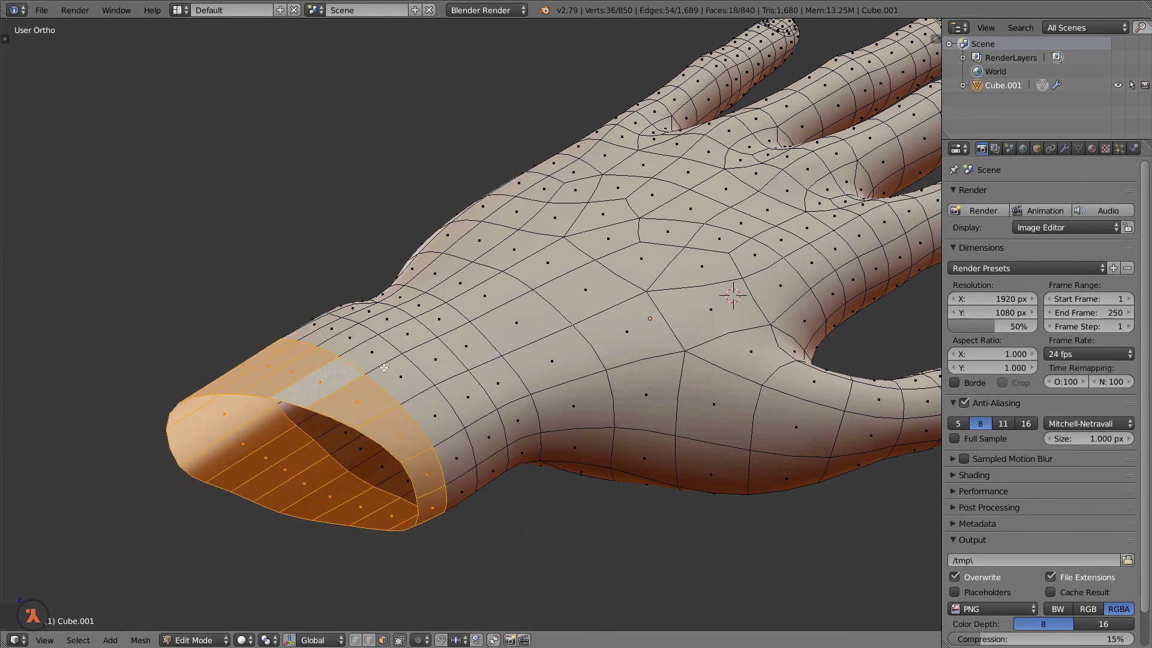